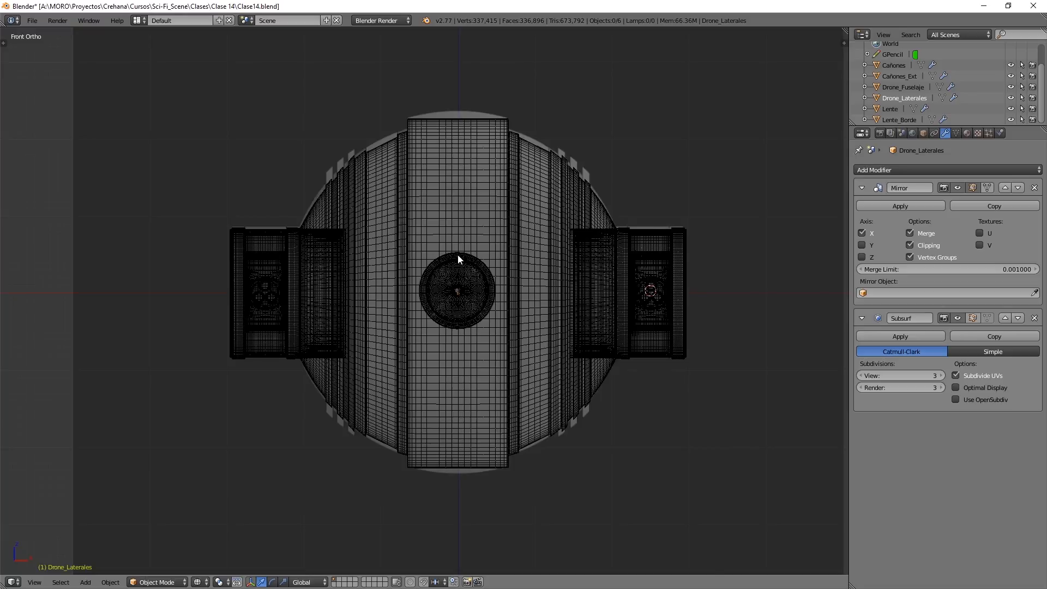
Step: Inspect the small screws around the drone's front lens ring up close, then view the whole drone in solid shading
{"action": "scroll", "coordinate": [458, 259], "scroll_direction": "up", "scroll_amount": 8}
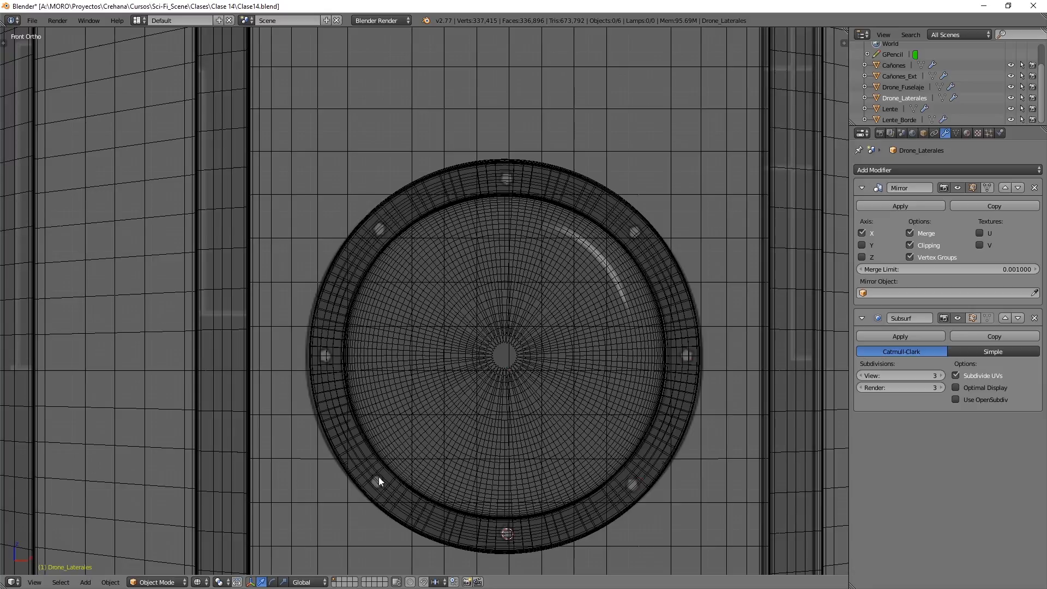
{"action": "left_click", "coordinate": [375, 482]}
{"action": "scroll", "coordinate": [441, 362], "scroll_direction": "down", "scroll_amount": 8}
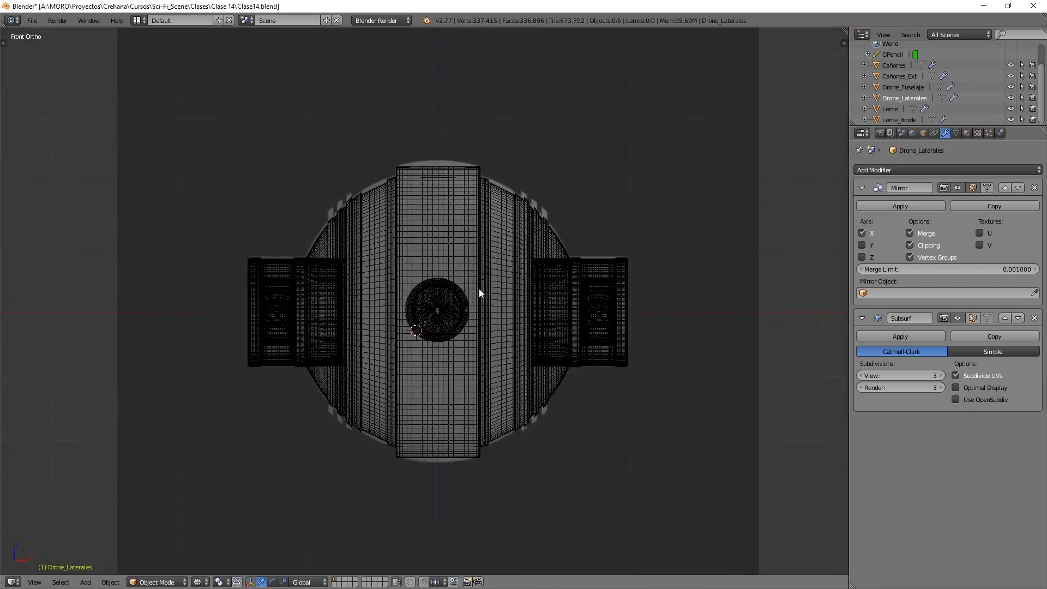
{"action": "middle_click_drag", "start_coordinate": [480, 293], "coordinate": [467, 250]}
{"action": "key", "text": "z"}
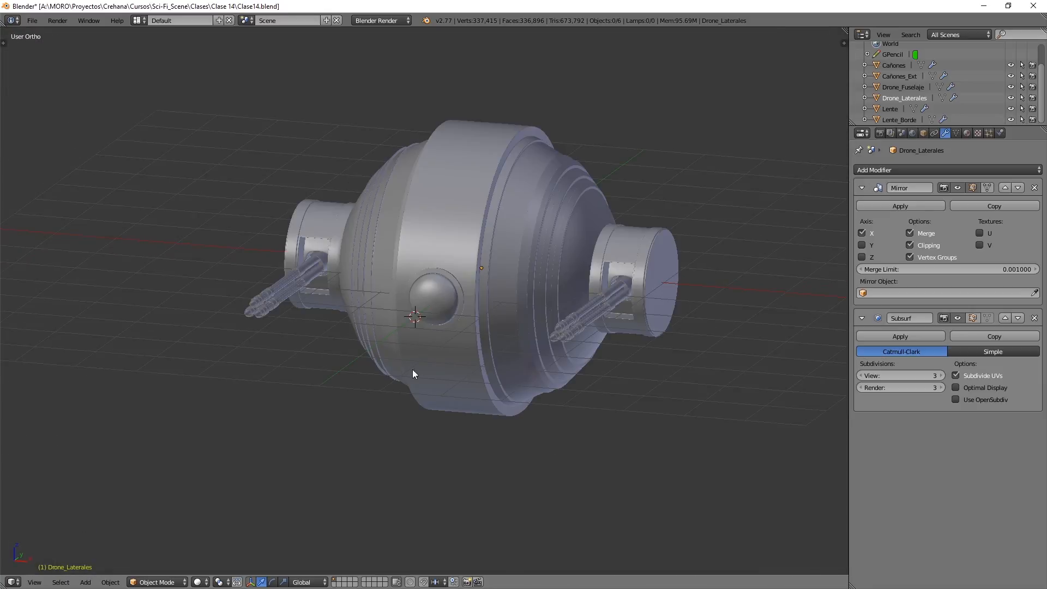
Step: Switch to an empty layer and add a mesh plane in top view
{"action": "left_click", "coordinate": [340, 582]}
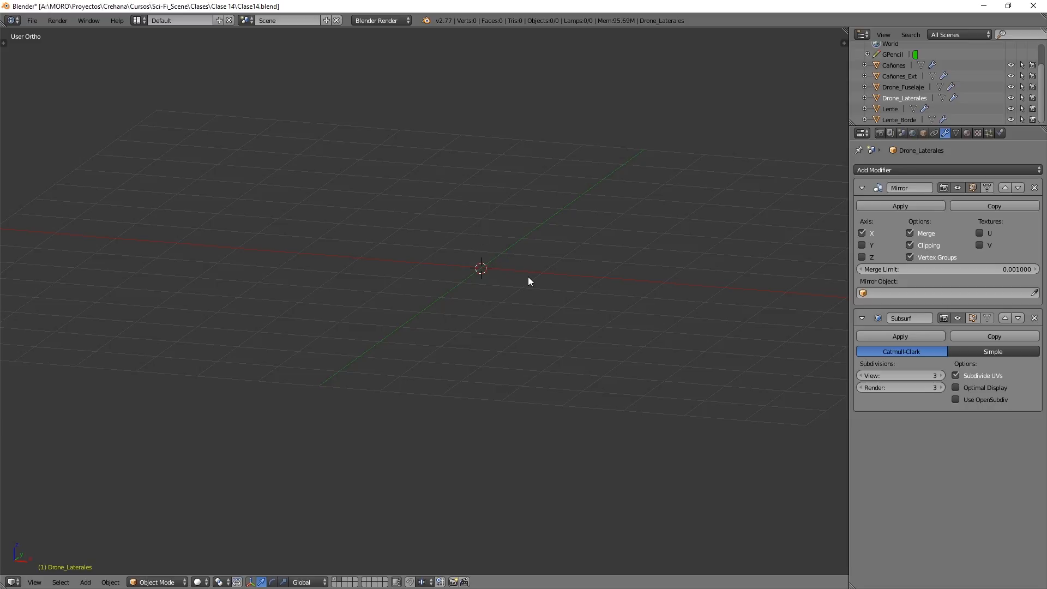
{"action": "key", "text": "KP_7"}
{"action": "middle_click_drag", "start_coordinate": [536, 281], "coordinate": [547, 304], "text": "shift"}
{"action": "key", "text": "shift+a"}
{"action": "mouse_move", "coordinate": [548, 301]}
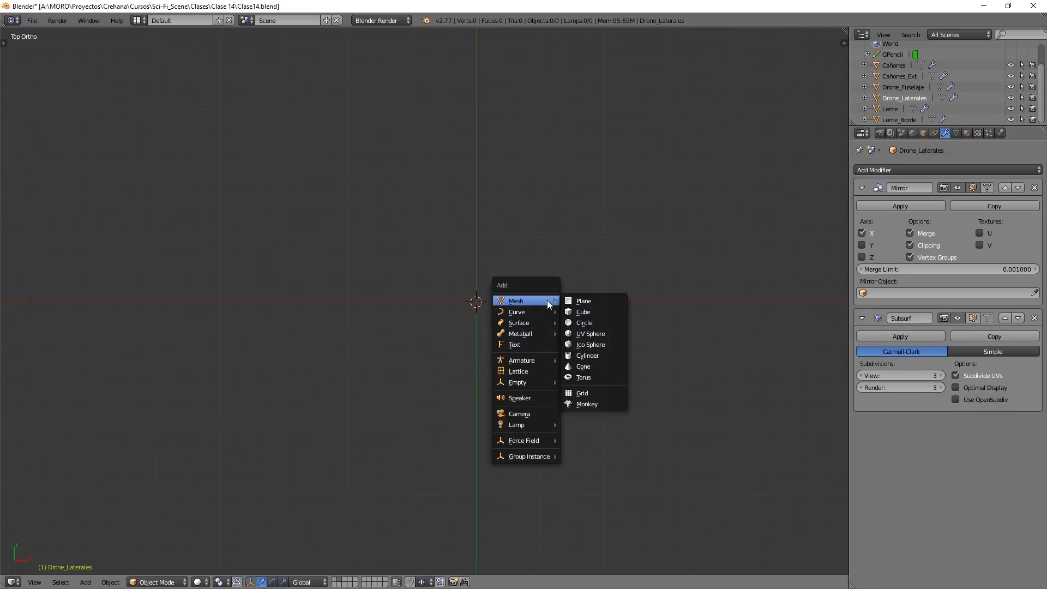
{"action": "left_click", "coordinate": [577, 304]}
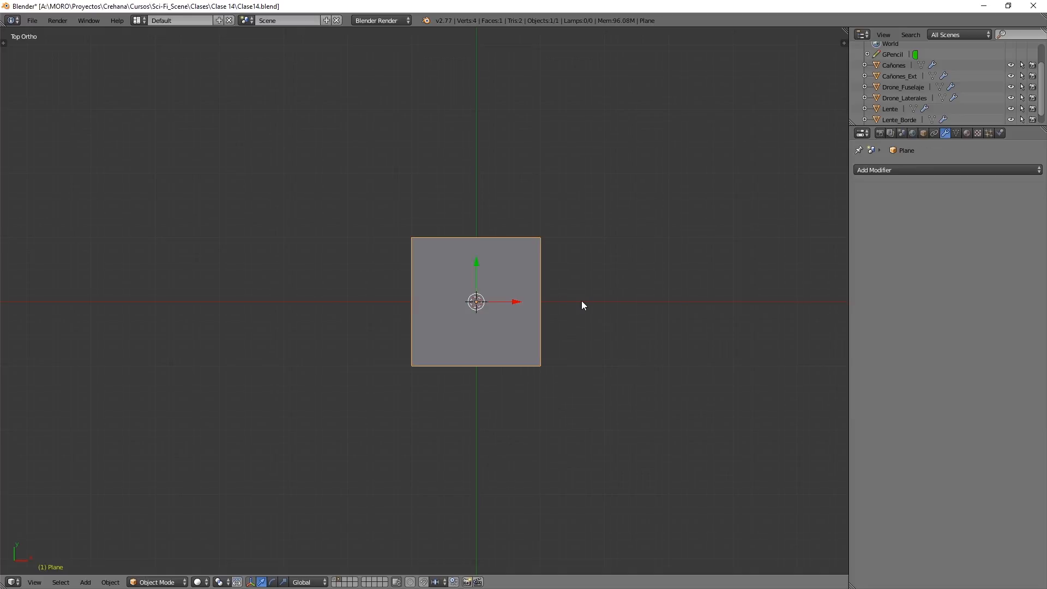
Step: Extrude the plane's two opposite edges outward along Y by scaling them to about 3
{"action": "middle_click_drag", "start_coordinate": [582, 301], "coordinate": [589, 342], "text": "shift"}
{"action": "key", "text": "Tab"}
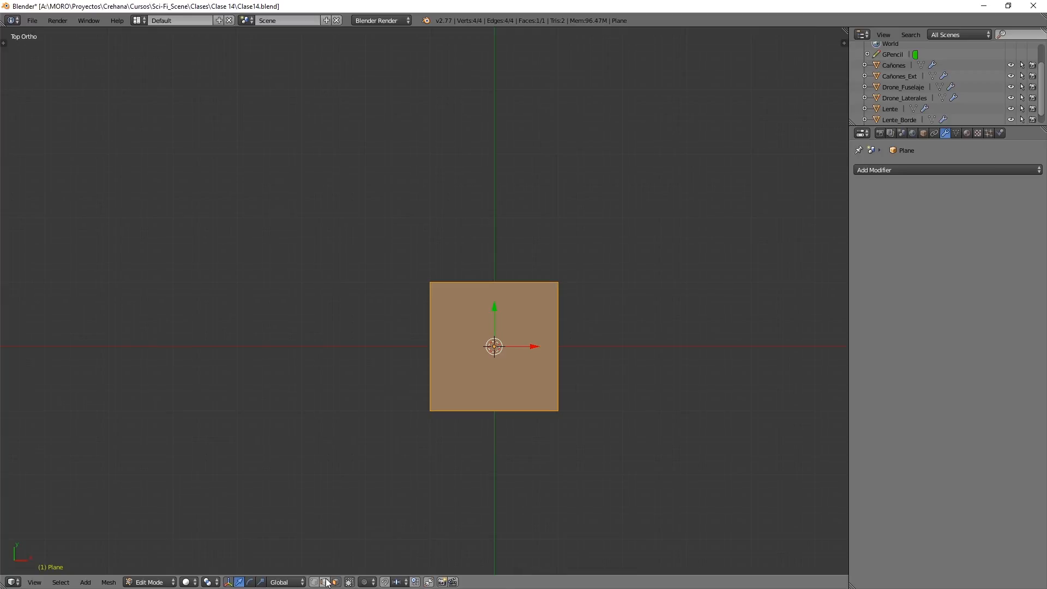
{"action": "left_click", "coordinate": [335, 582]}
{"action": "right_click", "coordinate": [511, 282]}
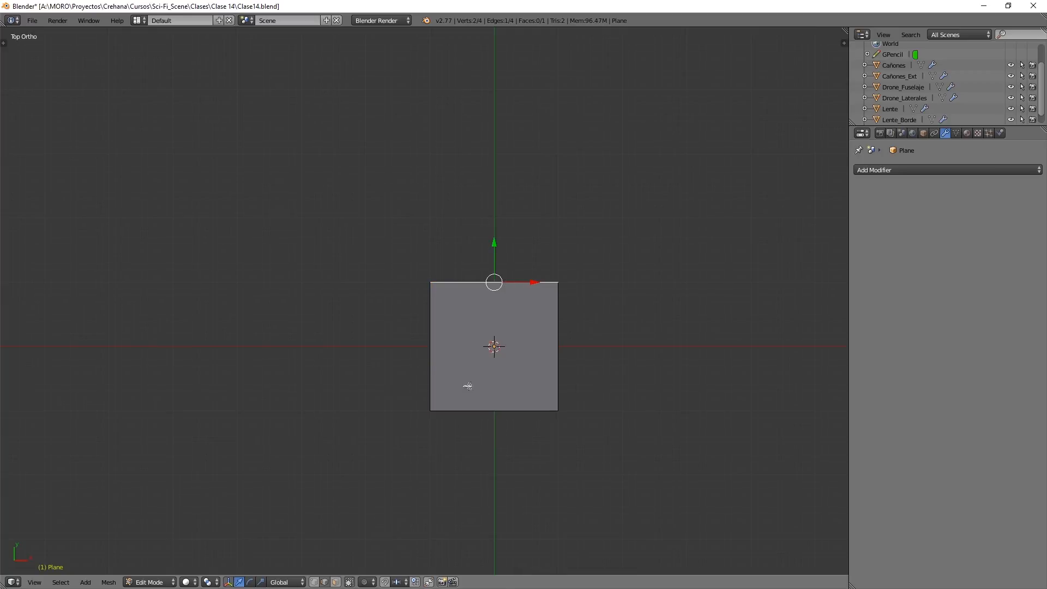
{"action": "right_click", "coordinate": [519, 410], "text": "shift"}
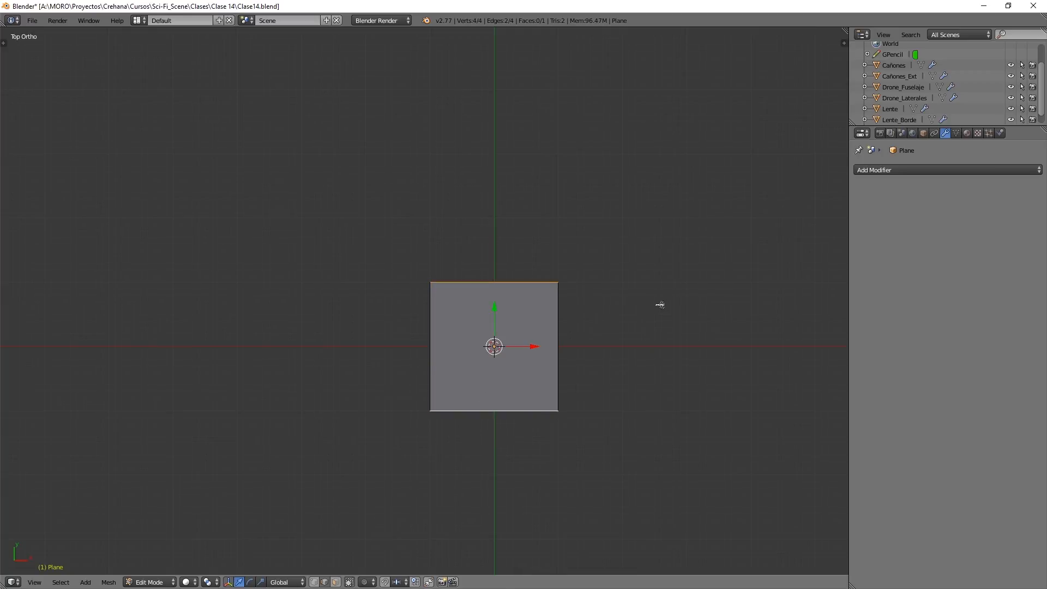
{"action": "key", "text": "e"}
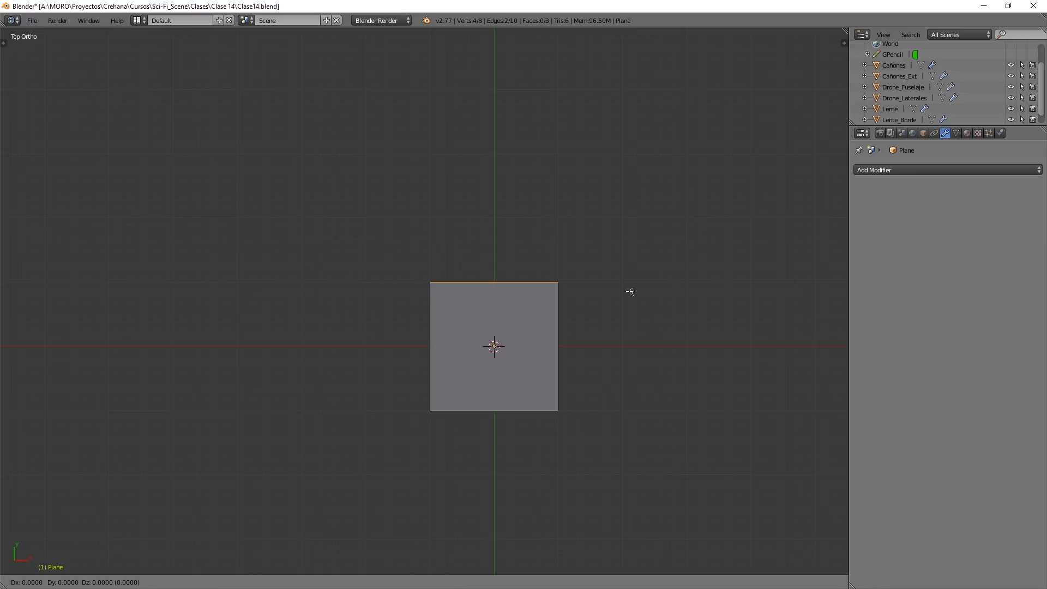
{"action": "key", "text": "s"}
{"action": "key", "text": "y"}
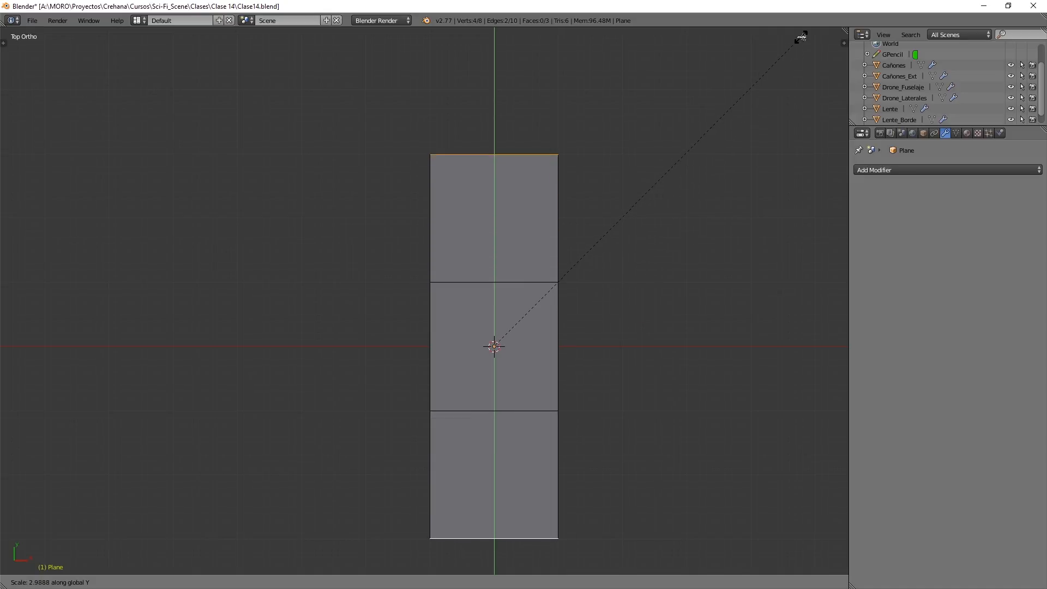
{"action": "left_click", "coordinate": [800, 37]}
Step: Extrude both side edges of the middle square outward along X with a scale of about 3 to form a cross
{"action": "right_click", "coordinate": [567, 316]}
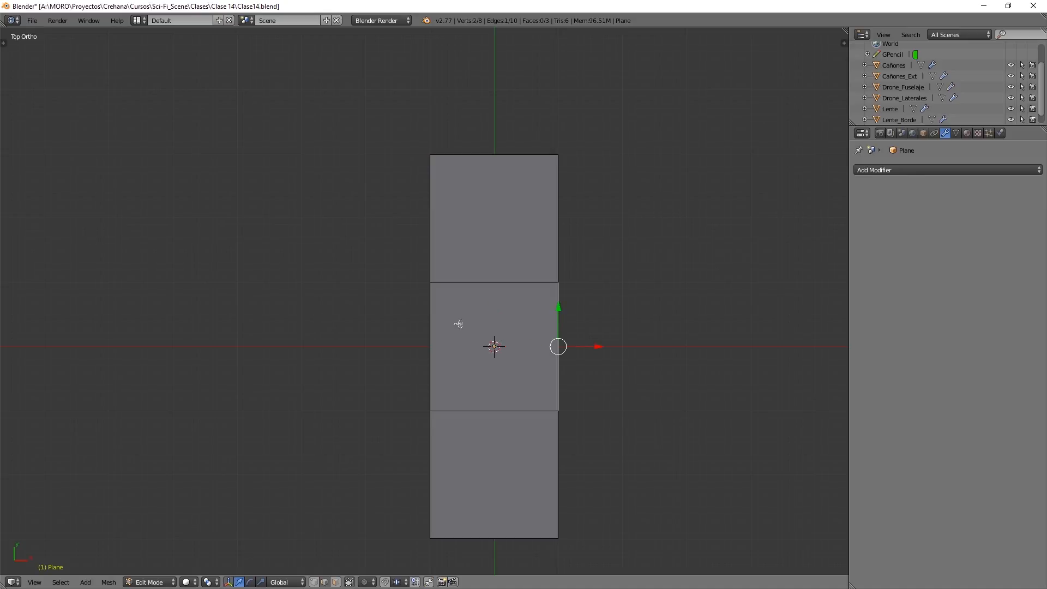
{"action": "right_click", "coordinate": [431, 320], "text": "shift"}
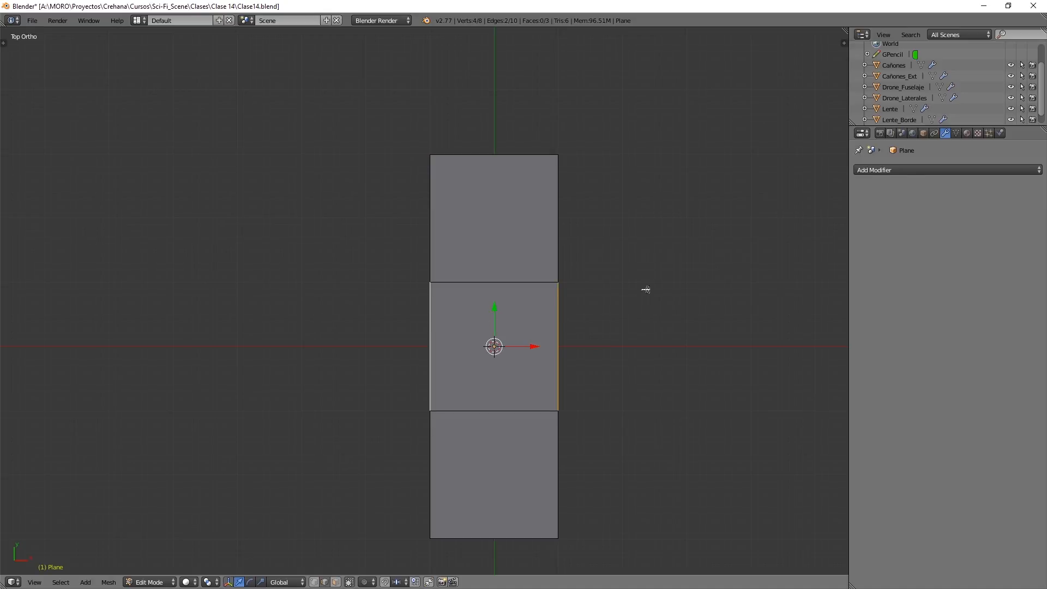
{"action": "key", "text": "e"}
{"action": "key", "text": "s"}
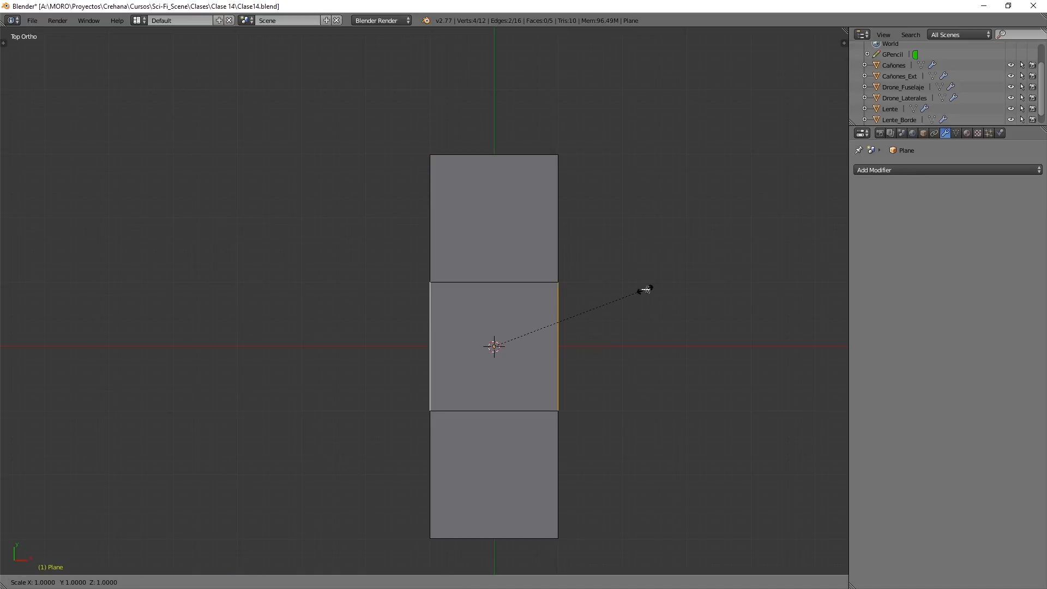
{"action": "key", "text": "x"}
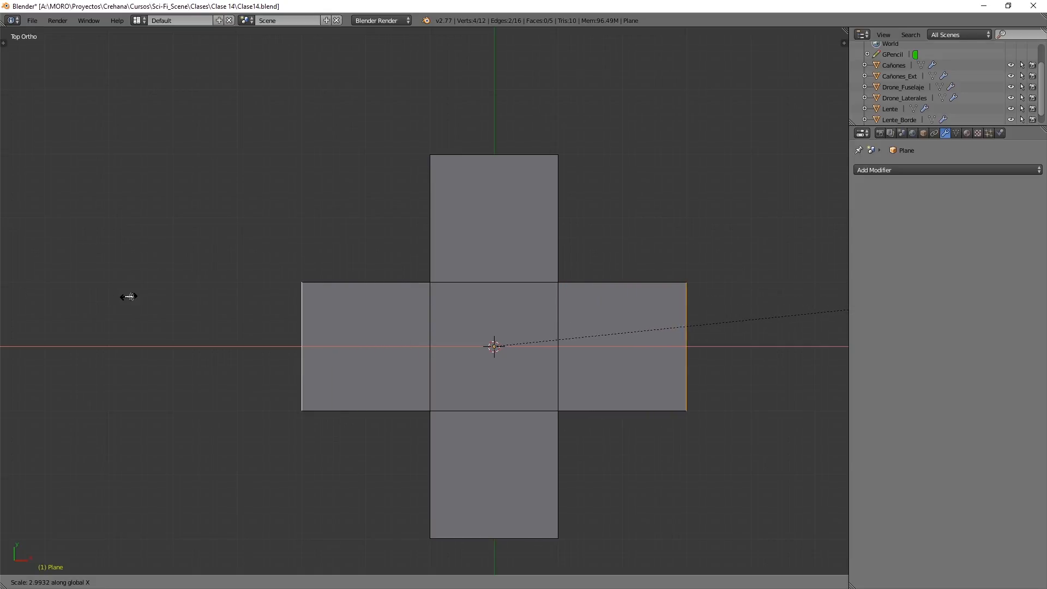
{"action": "left_click", "coordinate": [128, 297]}
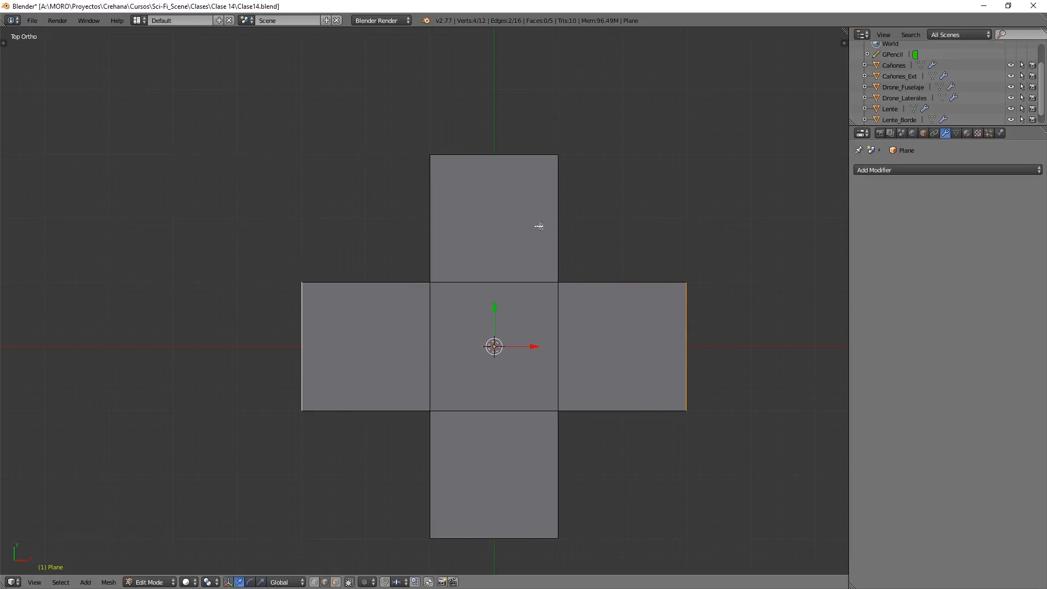
Step: Duplicate all outer boundary edges of the cross in place and scale the copied outline to about 1.4
{"action": "key", "text": "a"}
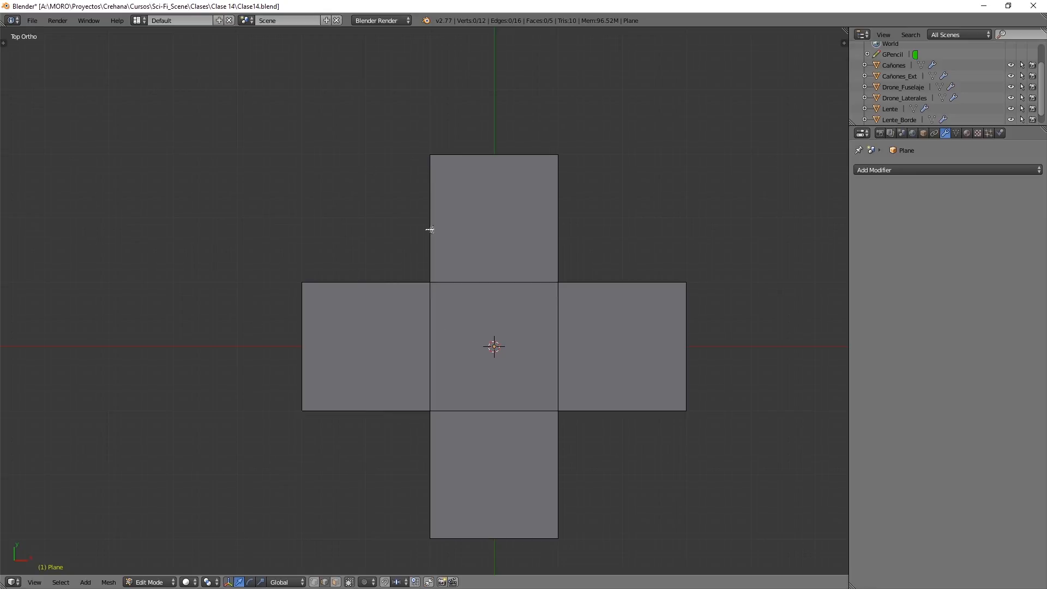
{"action": "right_click", "coordinate": [427, 214], "text": "alt"}
{"action": "right_click", "coordinate": [484, 160], "text": "shift"}
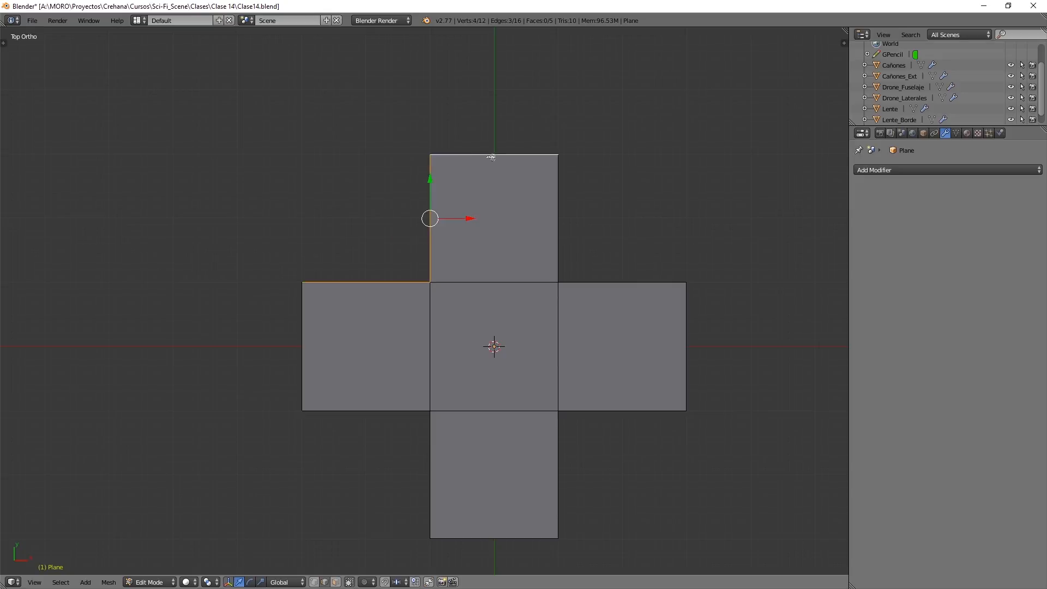
{"action": "right_click", "coordinate": [560, 225], "text": "alt+shift"}
{"action": "right_click", "coordinate": [686, 367], "text": "alt+shift"}
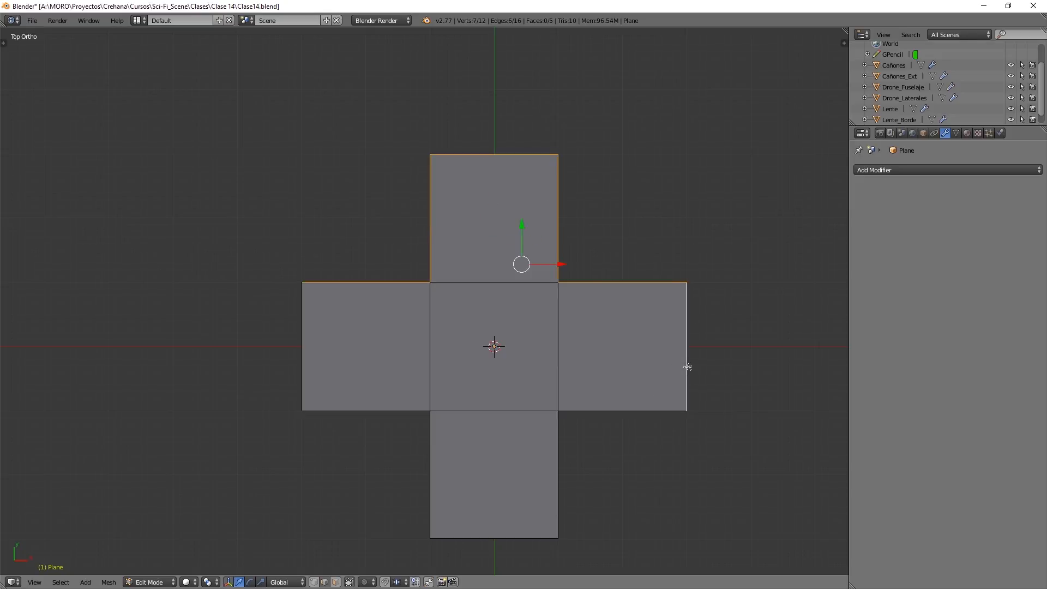
{"action": "right_click", "coordinate": [616, 412], "text": "alt+shift"}
{"action": "right_click", "coordinate": [426, 454], "text": "alt+shift"}
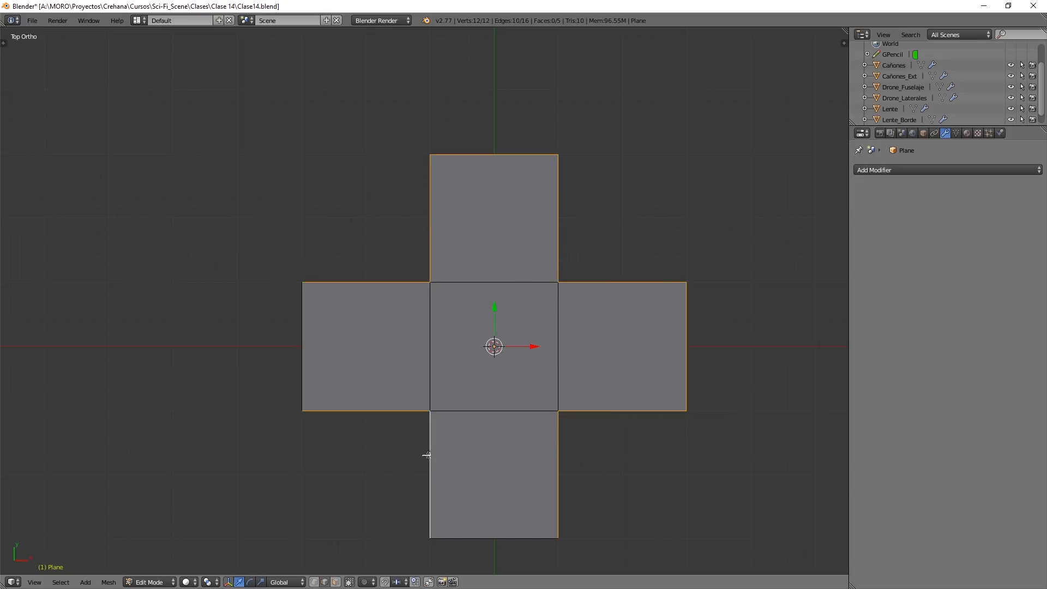
{"action": "right_click", "coordinate": [479, 534], "text": "alt+shift"}
{"action": "right_click", "coordinate": [289, 323], "text": "alt+shift"}
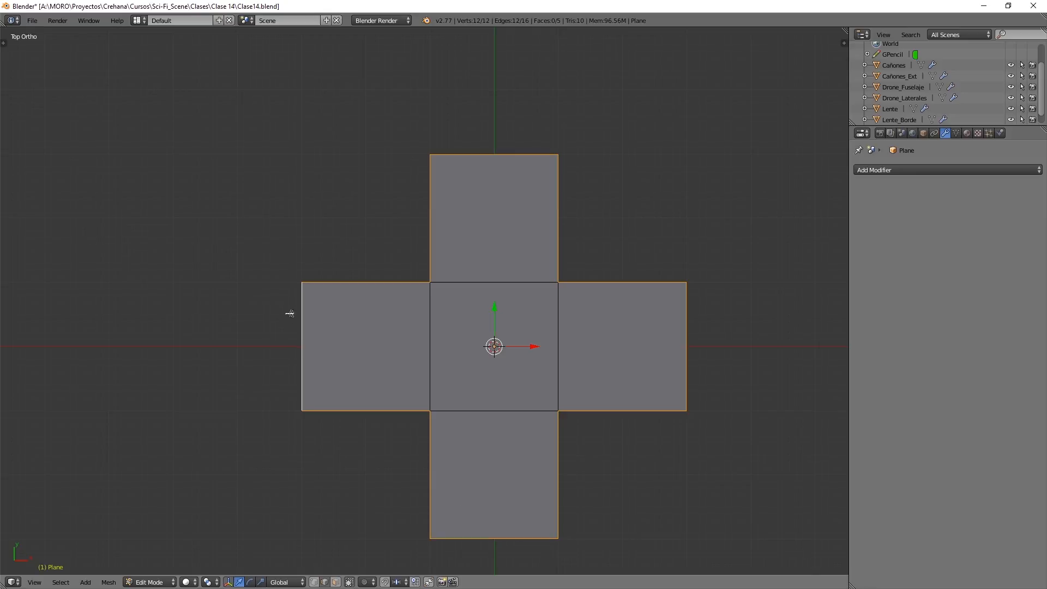
{"action": "key", "text": "z"}
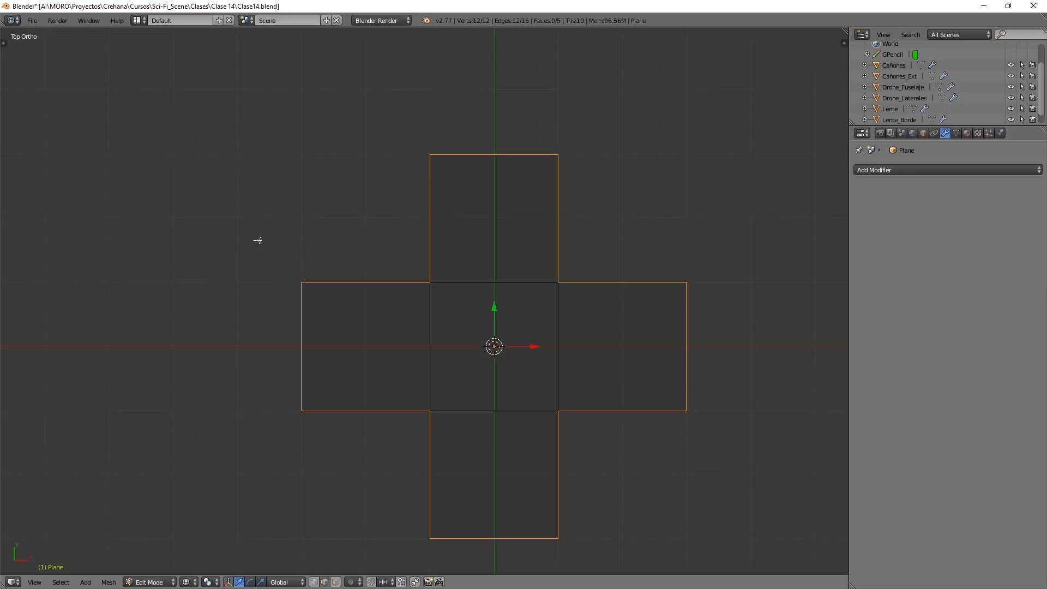
{"action": "scroll", "coordinate": [374, 252], "scroll_direction": "down", "scroll_amount": 1}
{"action": "middle_click_drag", "start_coordinate": [361, 244], "coordinate": [362, 224], "text": "shift"}
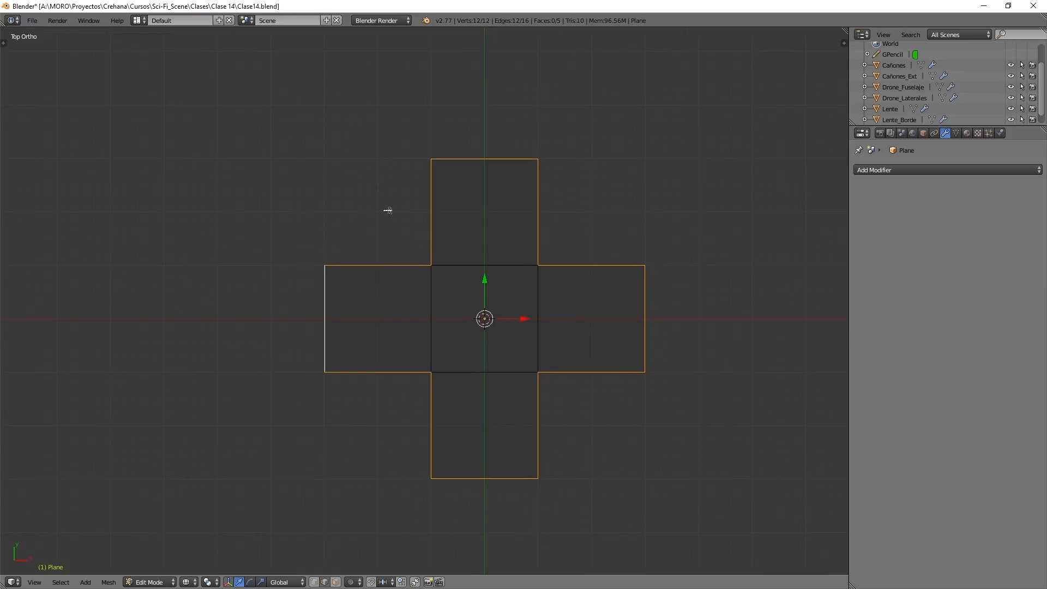
{"action": "key", "text": "shift+d"}
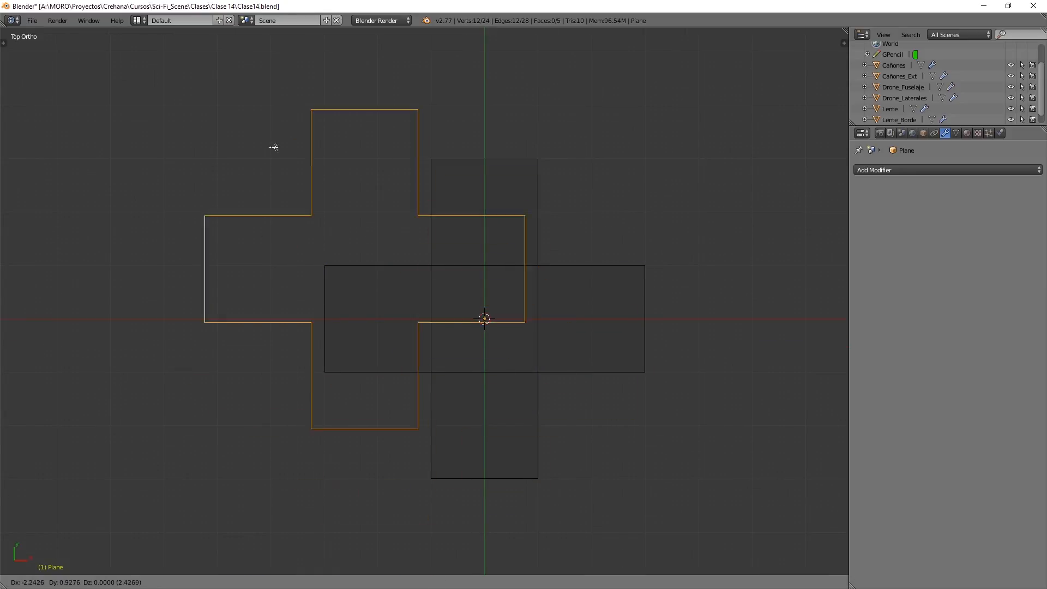
{"action": "right_click", "coordinate": [323, 191]}
{"action": "key", "text": "s"}
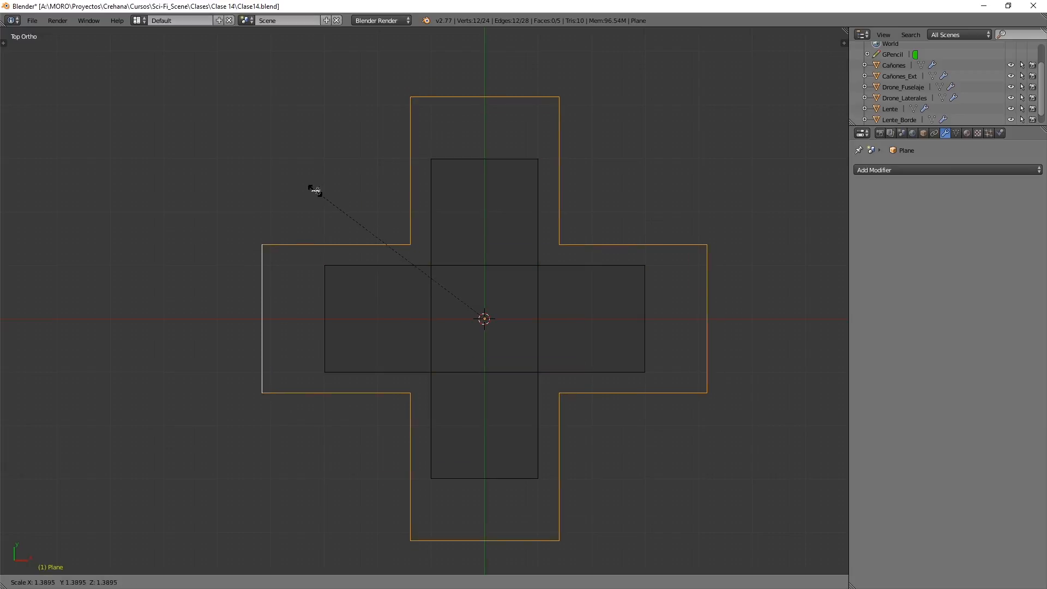
{"action": "left_click", "coordinate": [310, 188]}
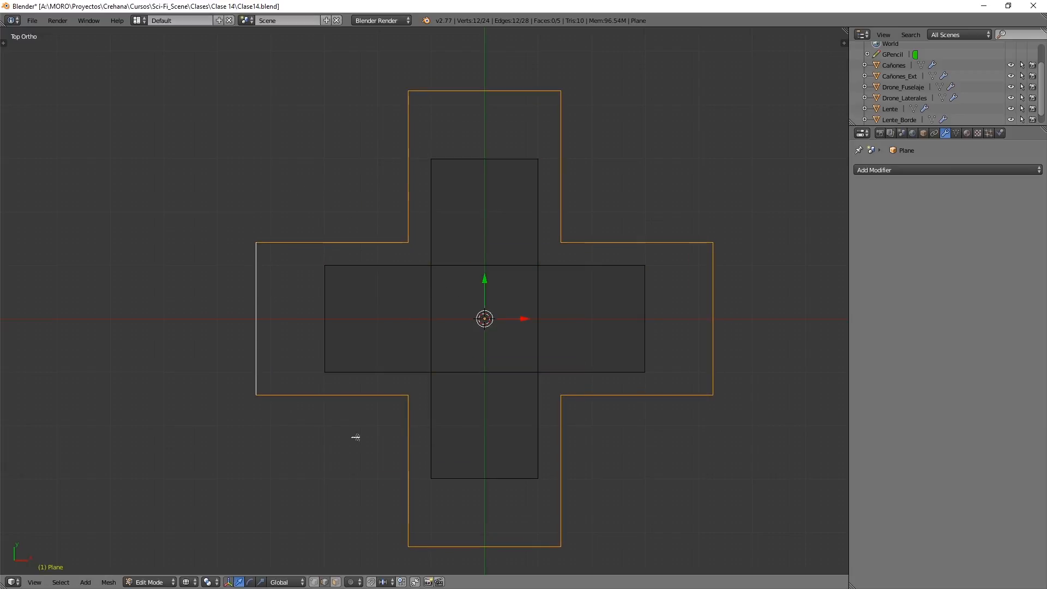
Step: Apply To Sphere with a factor of 1 to the duplicated outline and enlarge the resulting ring slightly
{"action": "key", "text": "z"}
{"action": "mouse_move", "coordinate": [481, 264]}
{"action": "middle_mouse_down"}
{"action": "mouse_move", "coordinate": [447, 227]}
{"action": "mouse_move", "coordinate": [485, 286]}
{"action": "middle_mouse_up"}
{"action": "key", "text": "KP_7"}
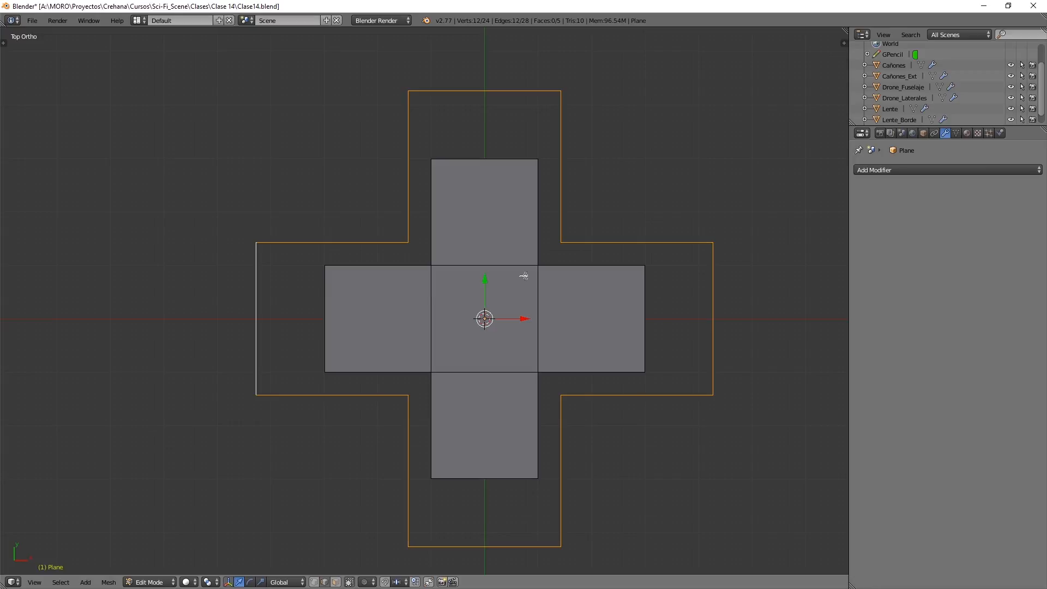
{"action": "key", "text": "space"}
{"action": "type", "text": "to sphere"}
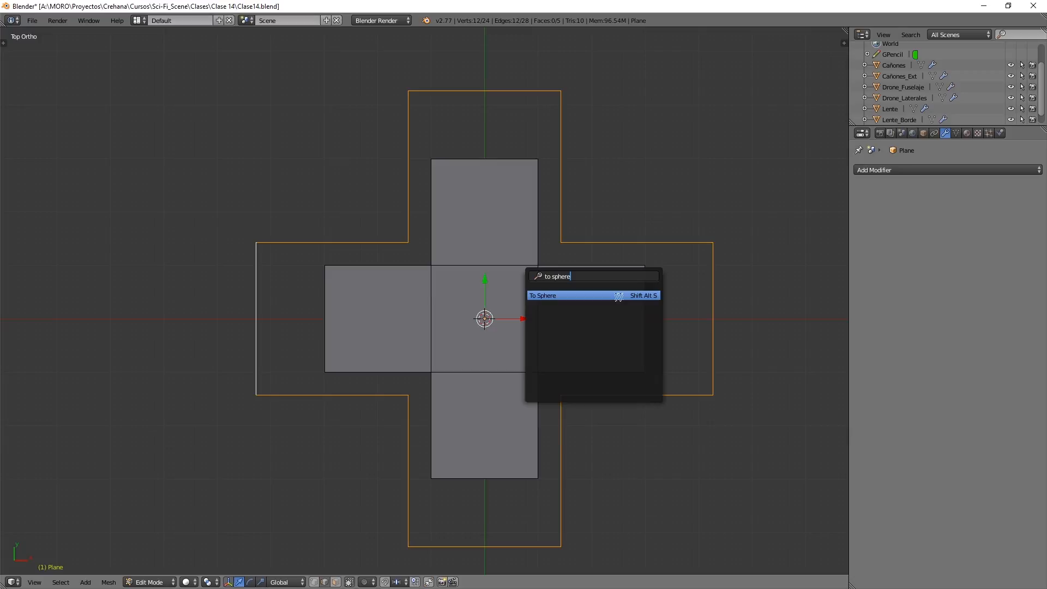
{"action": "key", "text": "Return"}
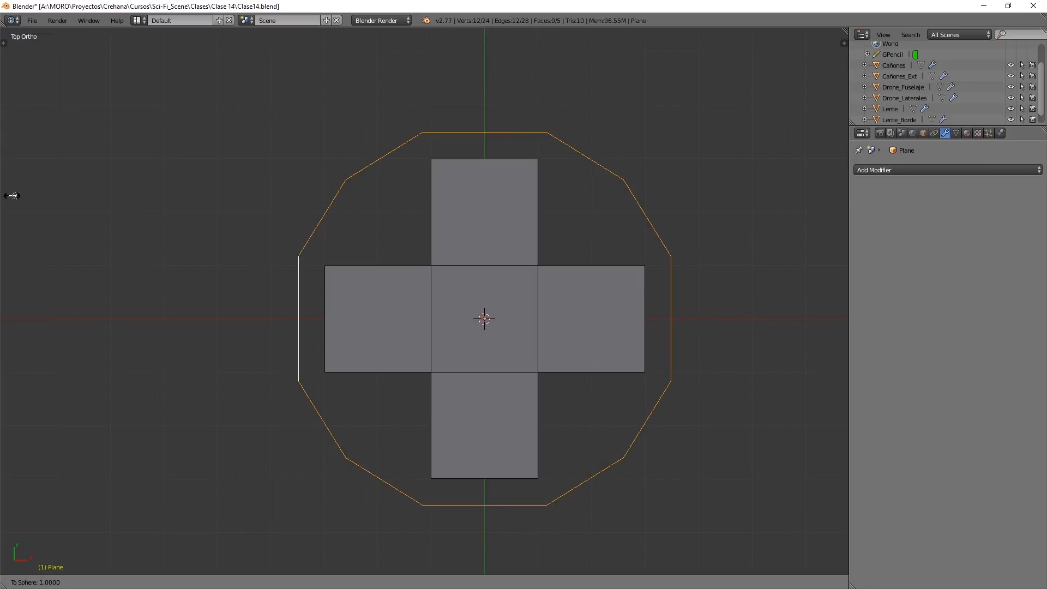
{"action": "left_click", "coordinate": [69, 183]}
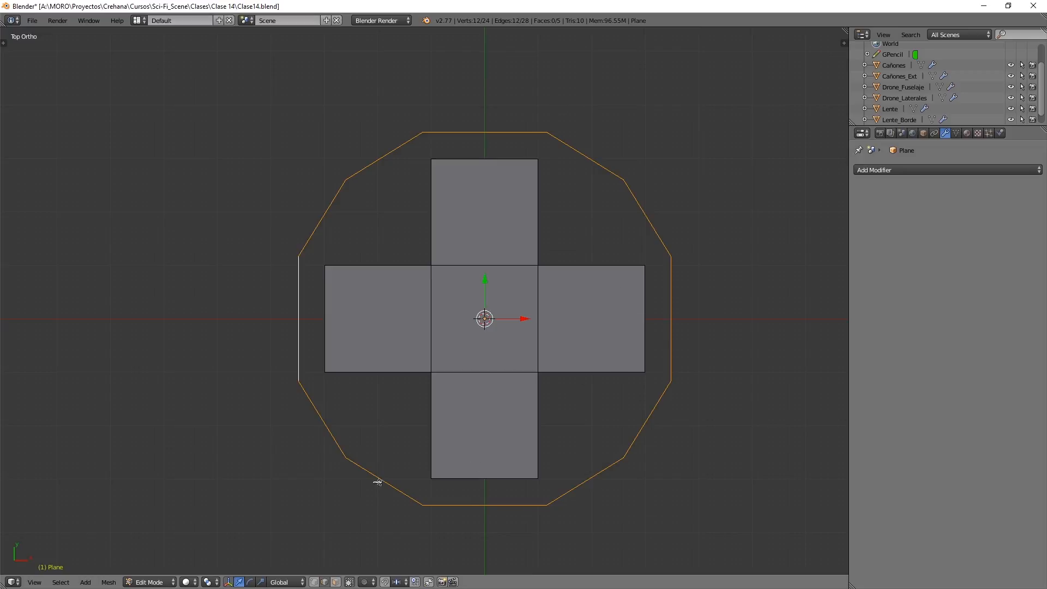
{"action": "key", "text": "s"}
{"action": "left_click", "coordinate": [698, 240]}
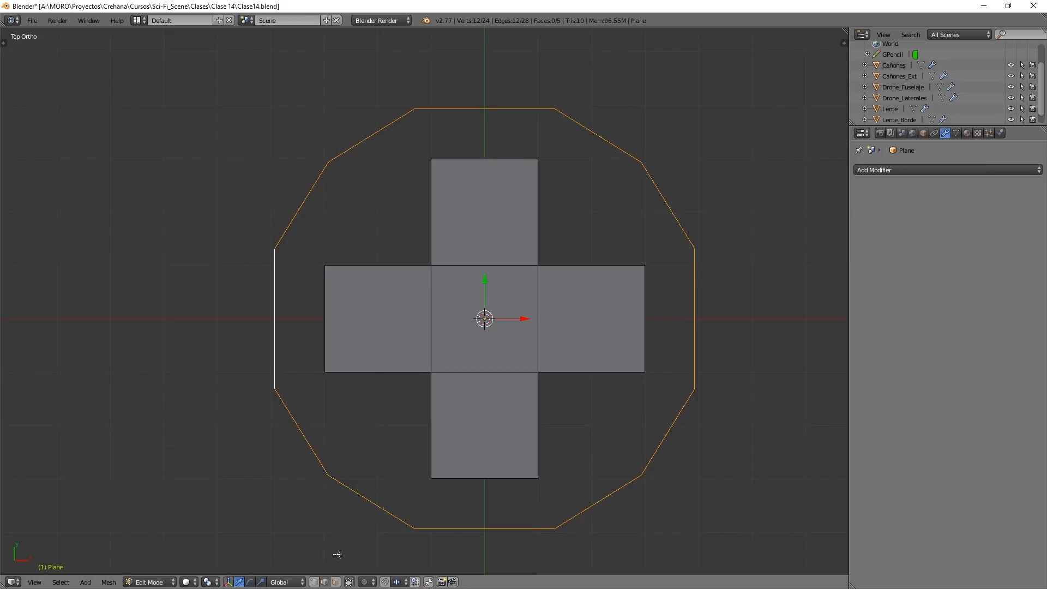
Step: Create a face between the end of the cross's upper arm and the facing edge of the ring, using their four vertices
{"action": "left_click", "coordinate": [315, 583]}
{"action": "right_click", "coordinate": [441, 165]}
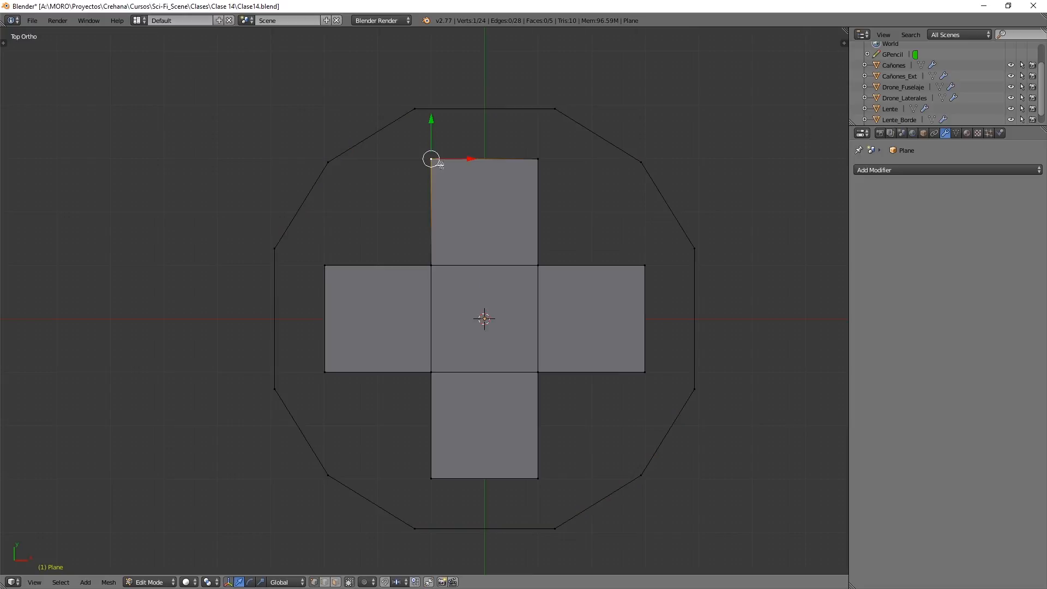
{"action": "right_click", "coordinate": [415, 108], "text": "shift"}
{"action": "right_click", "coordinate": [559, 107], "text": "shift"}
{"action": "right_click", "coordinate": [535, 169], "text": "shift"}
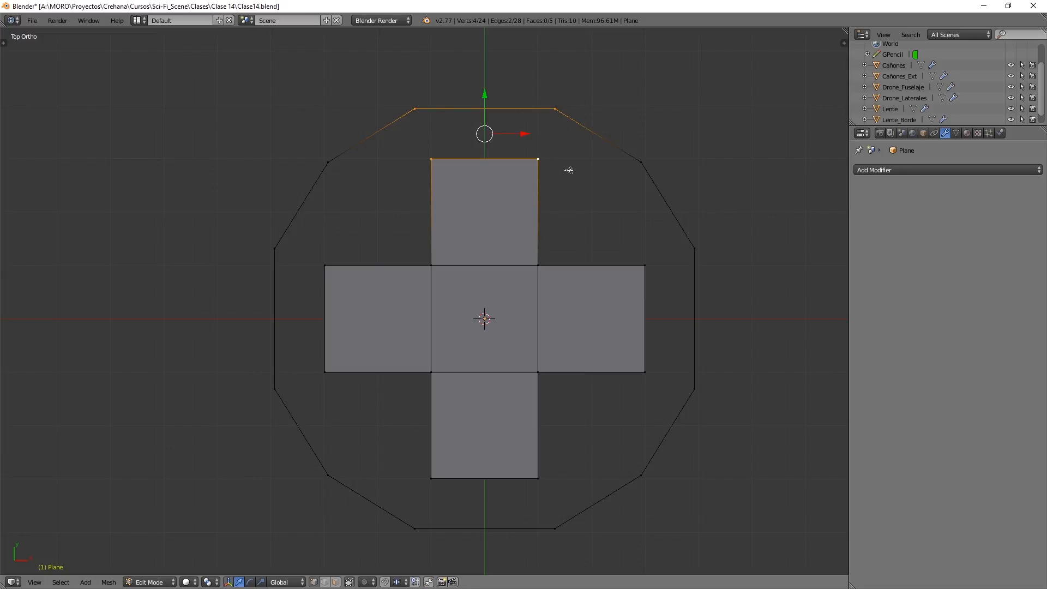
{"action": "key", "text": "f"}
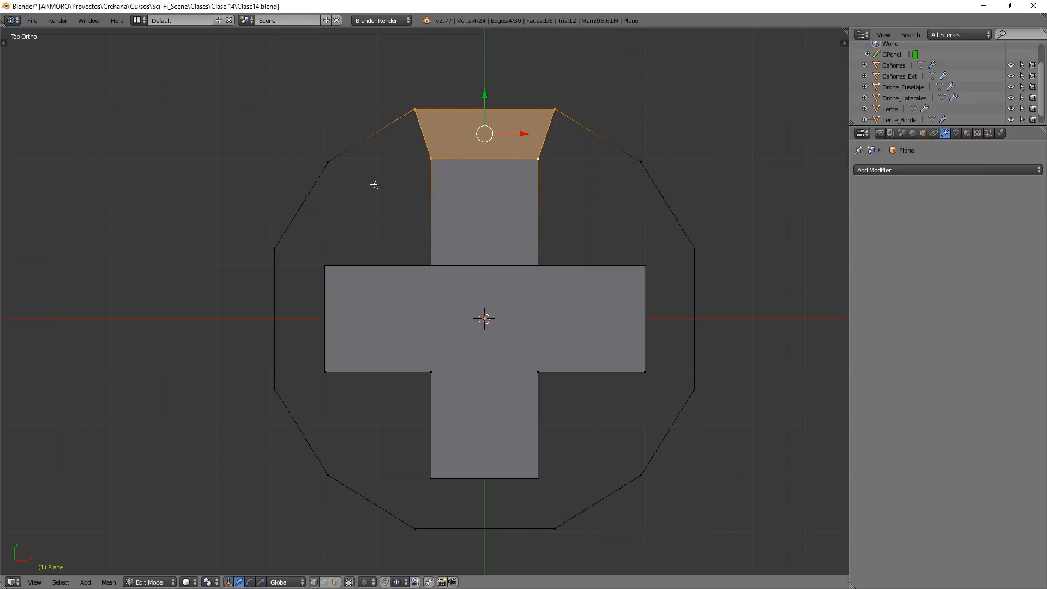
{"action": "left_click", "coordinate": [329, 161]}
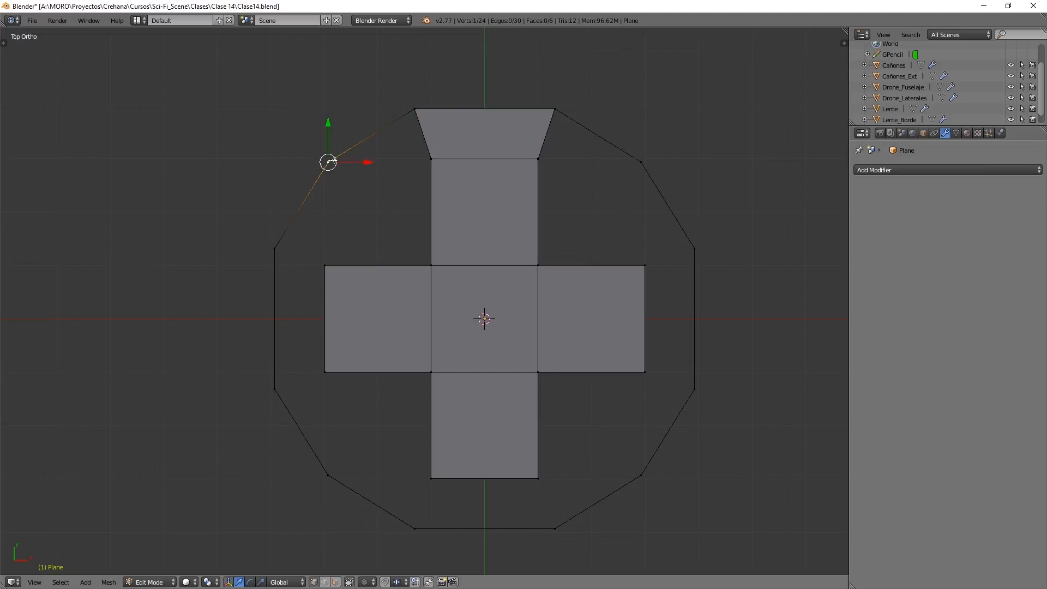
{"action": "left_click", "coordinate": [275, 249], "text": "shift"}
{"action": "left_click", "coordinate": [325, 372], "text": "shift"}
{"action": "left_click", "coordinate": [431, 373], "text": "shift"}
{"action": "key", "text": "f"}
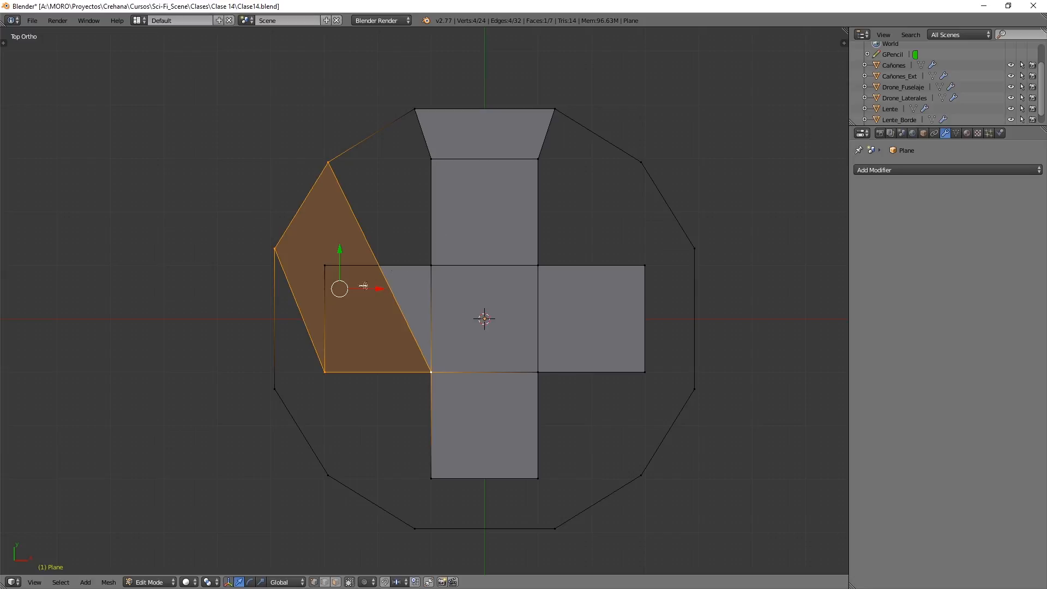
{"action": "key", "text": "ctrl+z"}
{"action": "key", "text": "ctrl+z"}
{"action": "key", "text": "ctrl+z"}
{"action": "key", "text": "ctrl+z"}
{"action": "key", "text": "ctrl+z"}
{"action": "key", "text": "ctrl+z"}
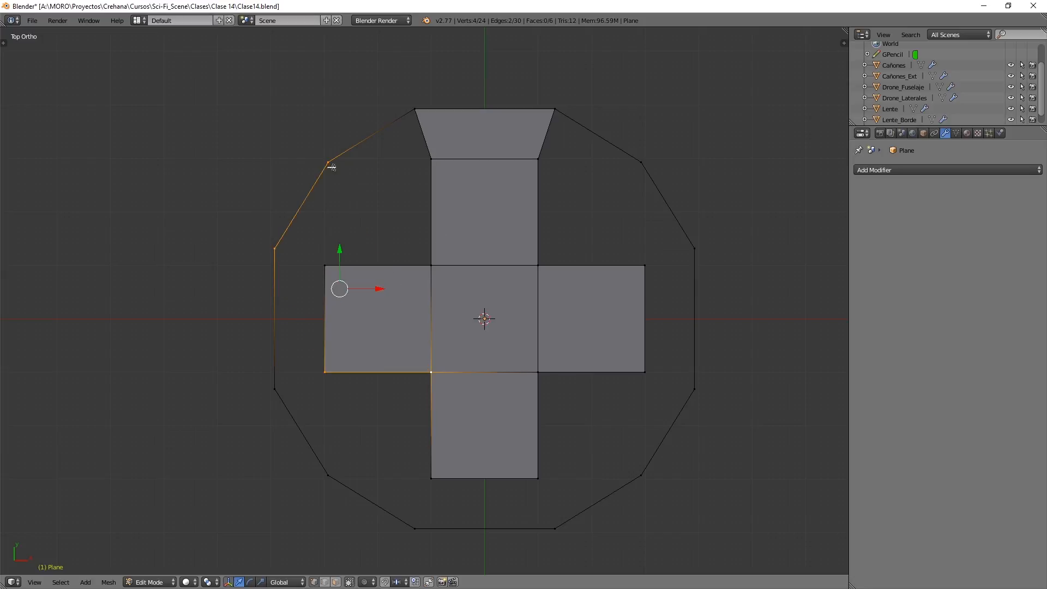
Step: Fill the upper-left corner between cross and ring with two four-vertex faces that share the diagonal to the inner corner
{"action": "key", "text": "f"}
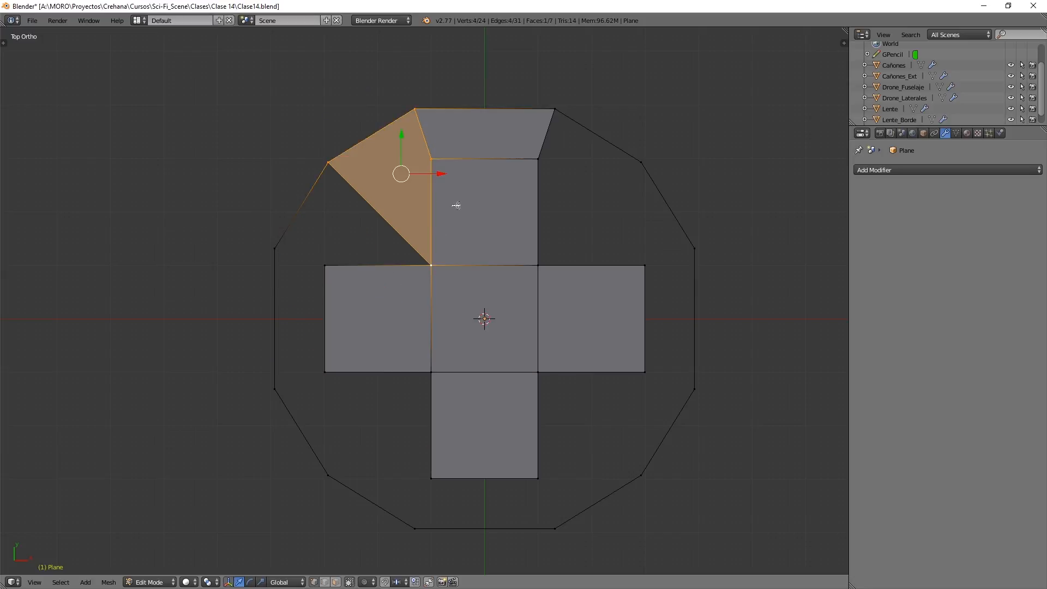
{"action": "key", "text": "a"}
{"action": "right_click", "coordinate": [330, 164]}
{"action": "right_click", "coordinate": [284, 257], "text": "shift"}
{"action": "right_click", "coordinate": [325, 281], "text": "shift"}
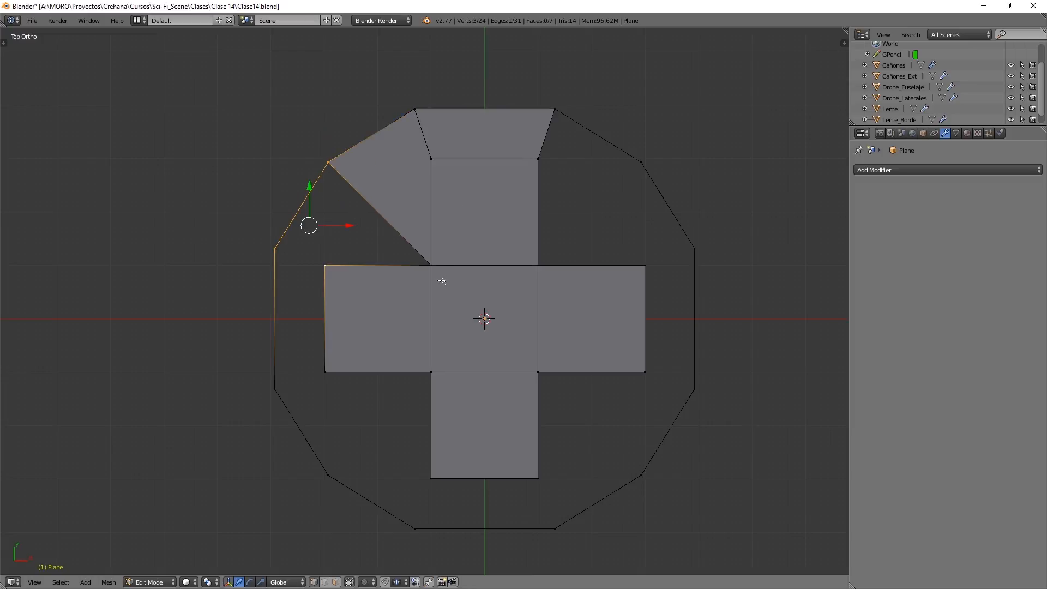
{"action": "right_click", "coordinate": [442, 281], "text": "shift"}
{"action": "key", "text": "f"}
{"action": "key", "text": "a"}
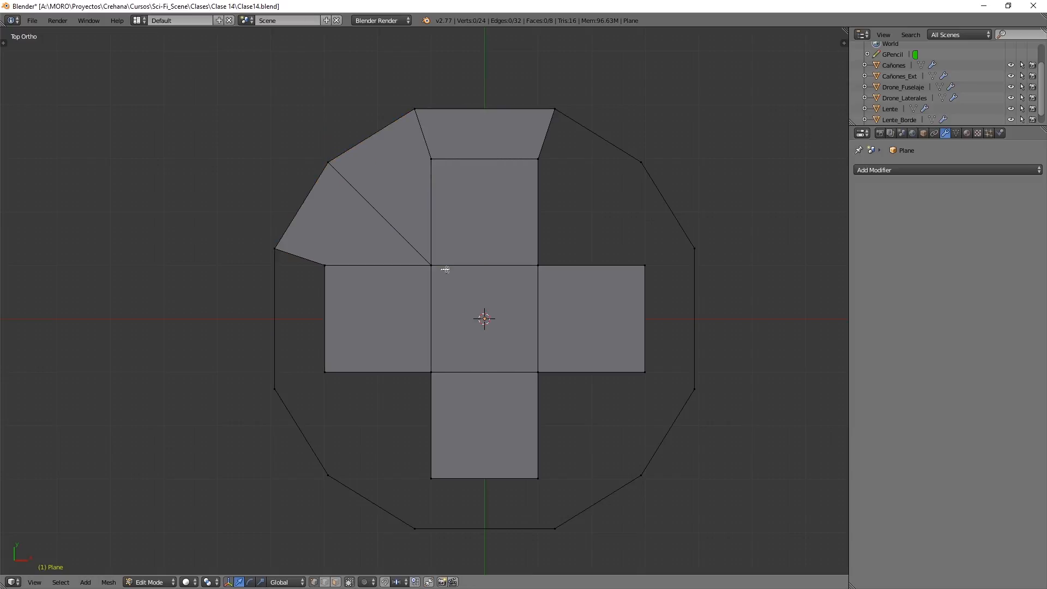
Step: Create a face between the end of the cross's left arm and the facing edge of the ring
{"action": "right_click", "coordinate": [322, 266]}
{"action": "right_click", "coordinate": [284, 251], "text": "shift"}
{"action": "right_click", "coordinate": [278, 387], "text": "shift"}
{"action": "right_click", "coordinate": [319, 369], "text": "shift"}
{"action": "key", "text": "f"}
{"action": "key", "text": "a"}
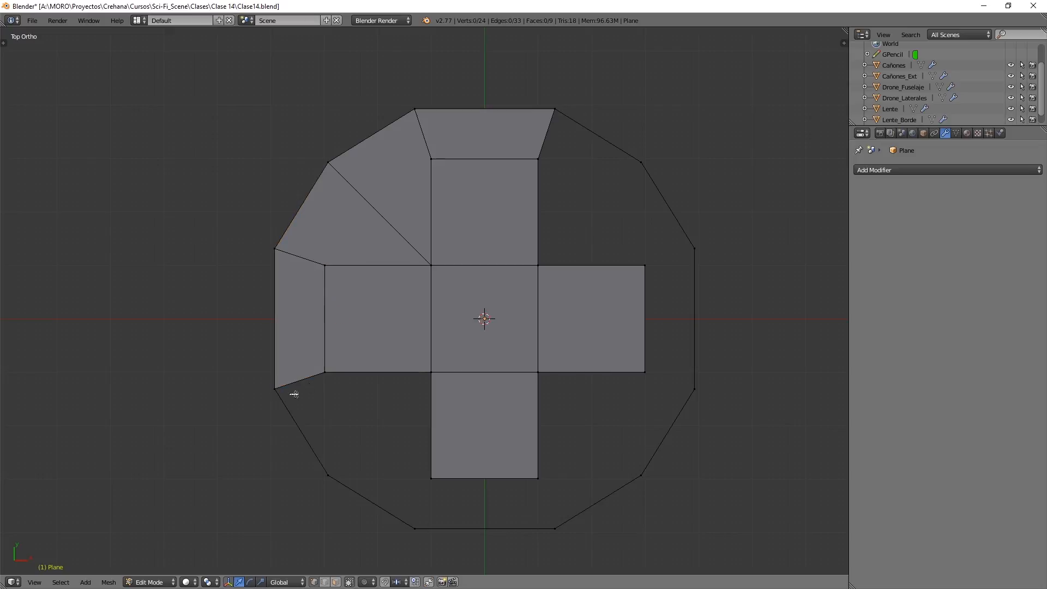
Step: Create a face below the left arm, joining its lower edge to the adjacent lower-left edge of the ring
{"action": "right_click", "coordinate": [318, 376]}
{"action": "right_click", "coordinate": [279, 394], "text": "shift"}
{"action": "right_click", "coordinate": [321, 472], "text": "shift"}
{"action": "right_click", "coordinate": [419, 376], "text": "shift"}
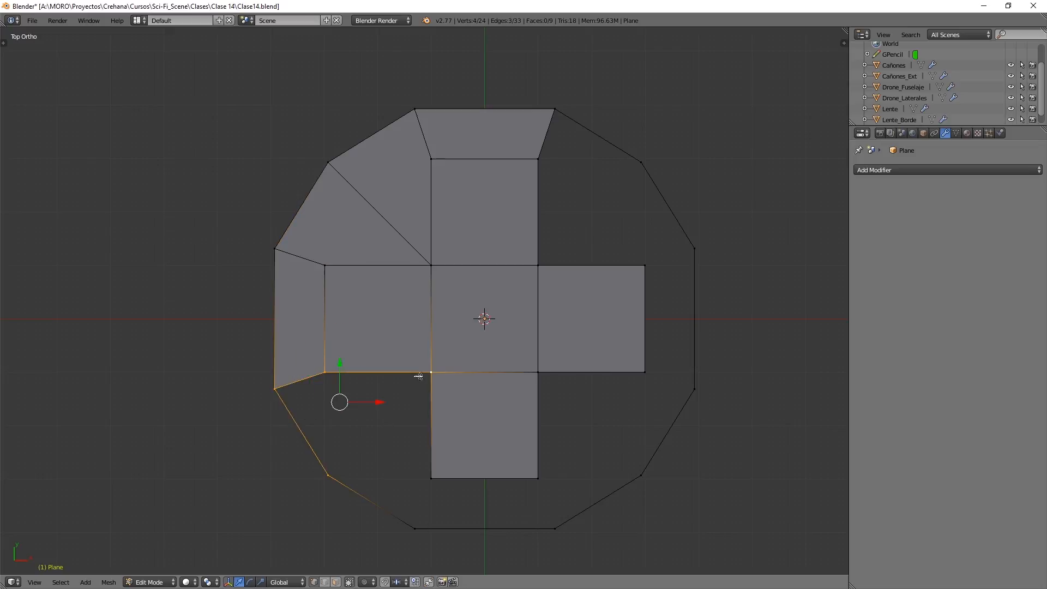
{"action": "key", "text": "f"}
{"action": "key", "text": "a"}
{"action": "key", "text": "n"}
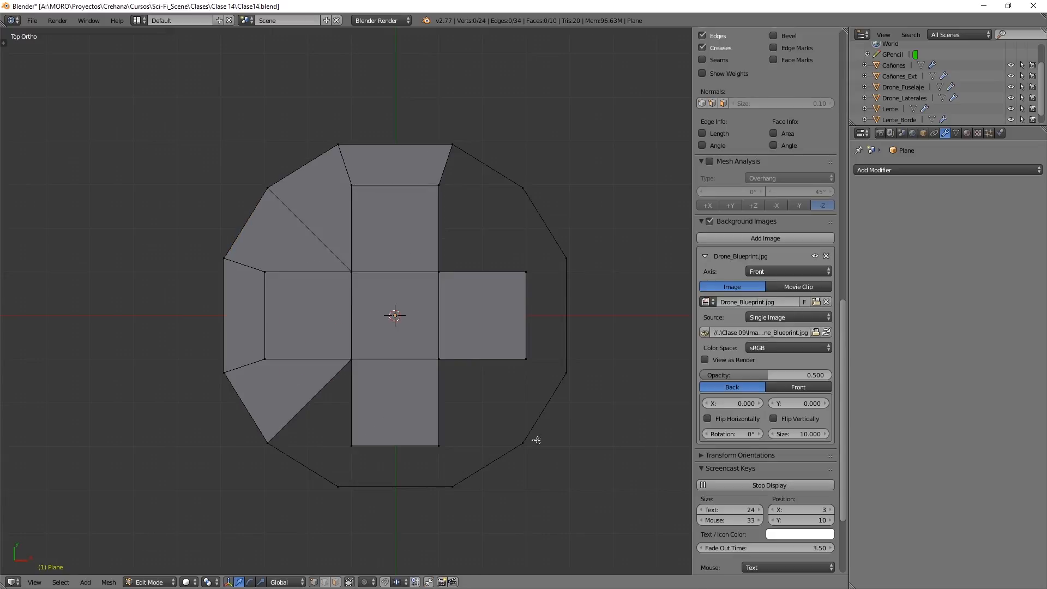
{"action": "key", "text": "n"}
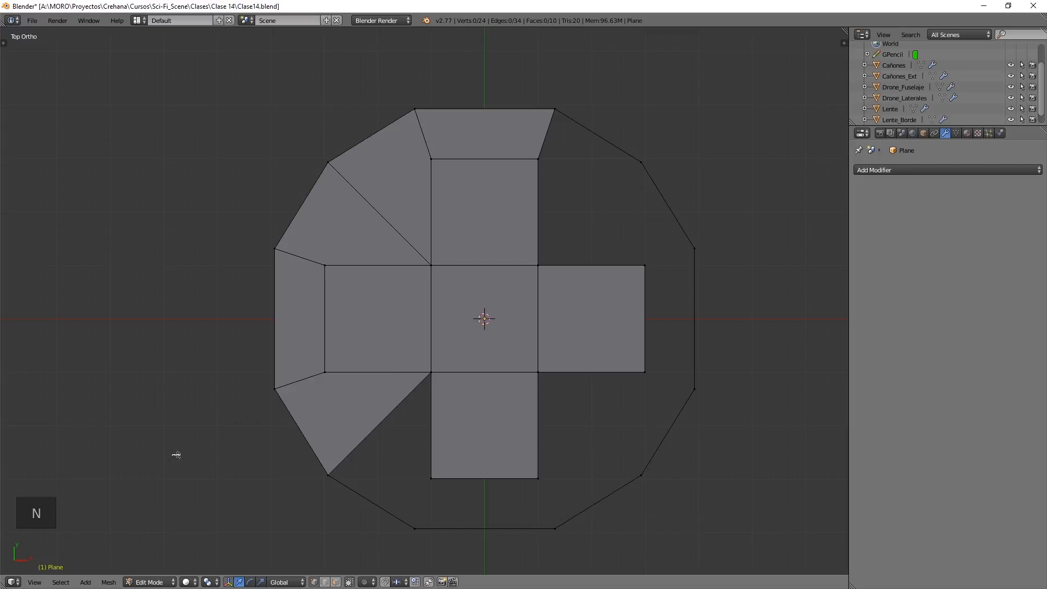
Step: Close the lower-left corner with a face between the left side of the lower arm and the ring
{"action": "right_click", "coordinate": [431, 372]}
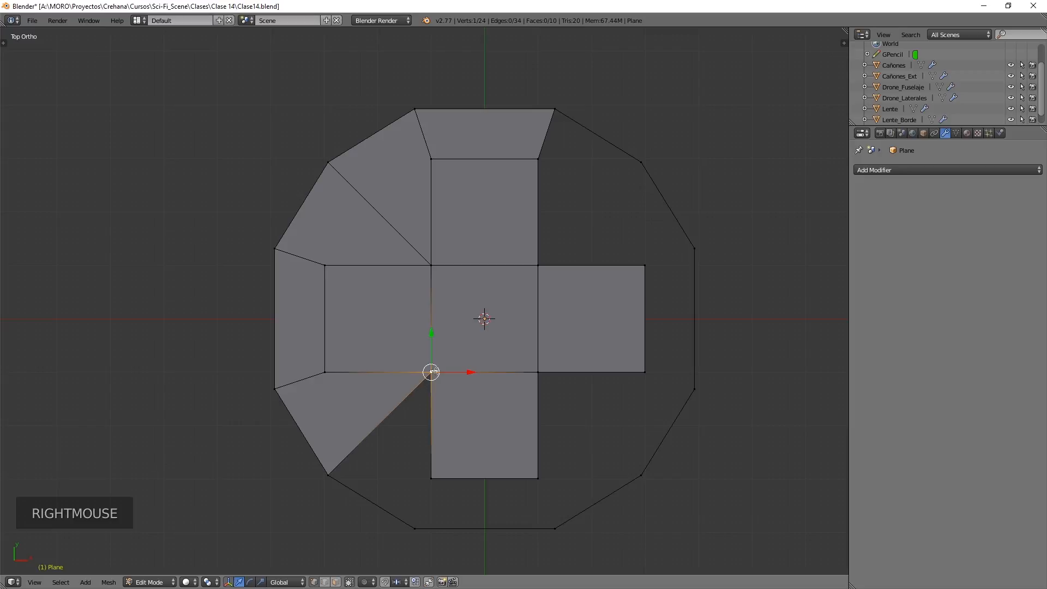
{"action": "right_click", "coordinate": [431, 479], "text": "shift"}
{"action": "right_click", "coordinate": [328, 474], "text": "shift"}
{"action": "right_click", "coordinate": [408, 527], "text": "shift"}
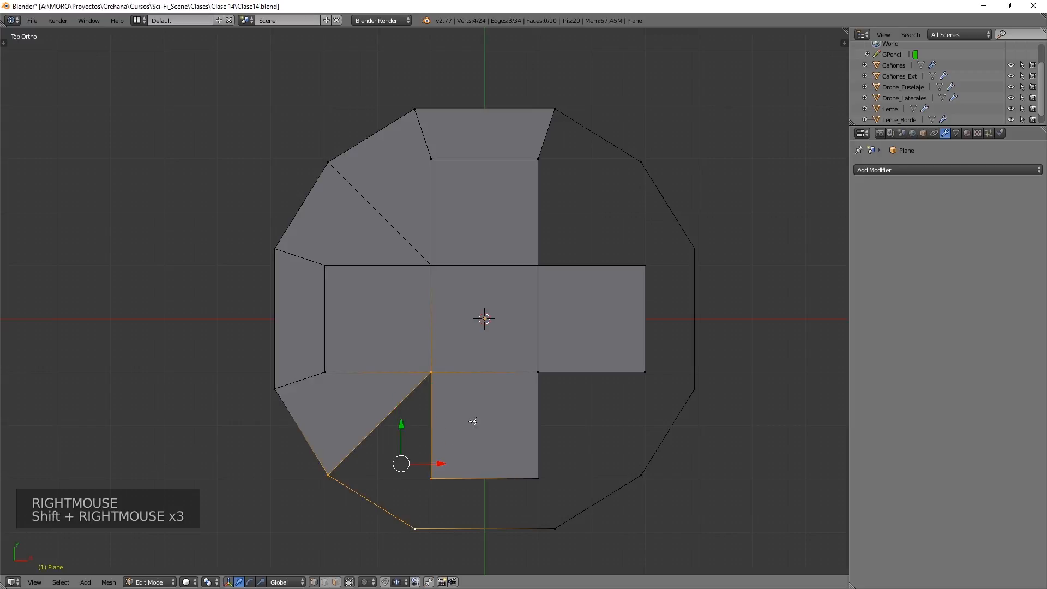
{"action": "key", "text": "f"}
{"action": "key", "text": "a"}
Step: Create a face between the end of the cross's lower arm and the facing edge of the ring
{"action": "middle_click_drag", "start_coordinate": [476, 435], "coordinate": [386, 331], "text": "shift"}
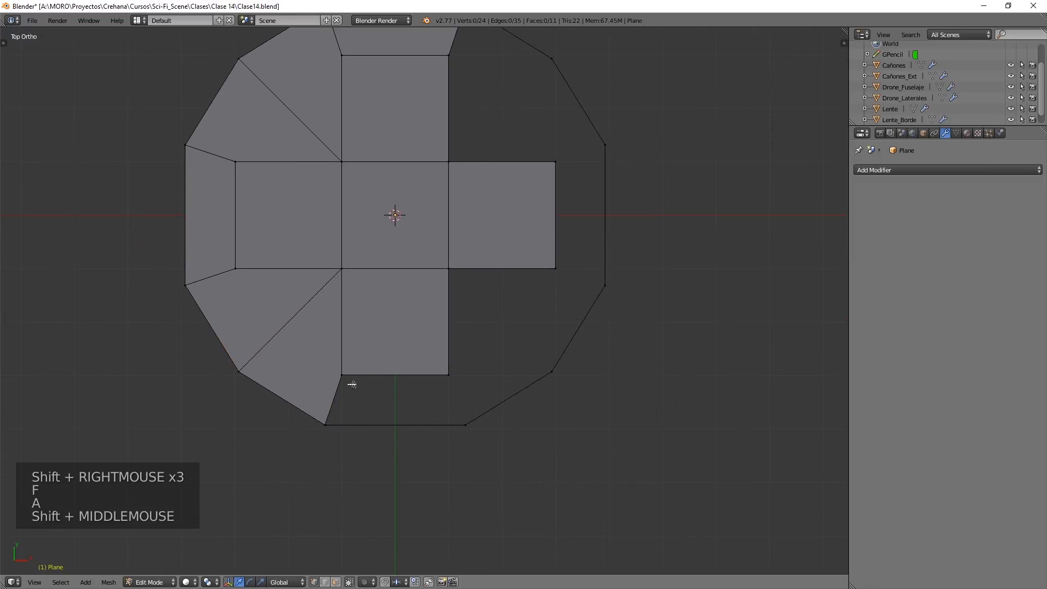
{"action": "right_click", "coordinate": [341, 375]}
{"action": "right_click", "coordinate": [324, 425], "text": "shift"}
{"action": "right_click", "coordinate": [465, 423], "text": "shift"}
{"action": "right_click", "coordinate": [465, 425], "text": "shift"}
{"action": "right_click", "coordinate": [449, 375], "text": "shift"}
{"action": "key", "text": "f"}
{"action": "key", "text": "a"}
Step: Create a face between the right side of the lower arm and the adjacent lower-right edge of the ring
{"action": "right_click", "coordinate": [448, 268]}
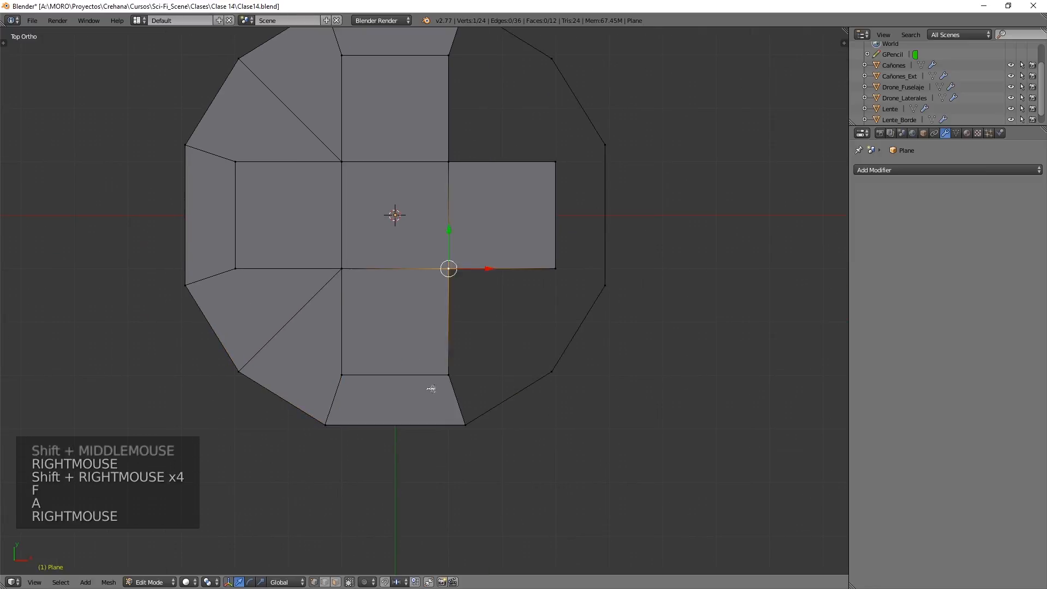
{"action": "right_click", "coordinate": [448, 375], "text": "shift"}
{"action": "right_click", "coordinate": [465, 425], "text": "shift"}
{"action": "right_click", "coordinate": [551, 372], "text": "shift"}
{"action": "key", "text": "f"}
{"action": "key", "text": "a"}
Step: Fill the remaining gaps between cross and ring around the right arm and in the upper-right corner with four-vertex faces
{"action": "middle_click_drag", "start_coordinate": [604, 274], "coordinate": [645, 388], "text": "shift"}
{"action": "right_click", "coordinate": [488, 276], "text": "shift"}
{"action": "right_click", "coordinate": [595, 276], "text": "shift"}
{"action": "right_click", "coordinate": [592, 173], "text": "shift"}
{"action": "right_click", "coordinate": [645, 261], "text": "shift"}
{"action": "key", "text": "f"}
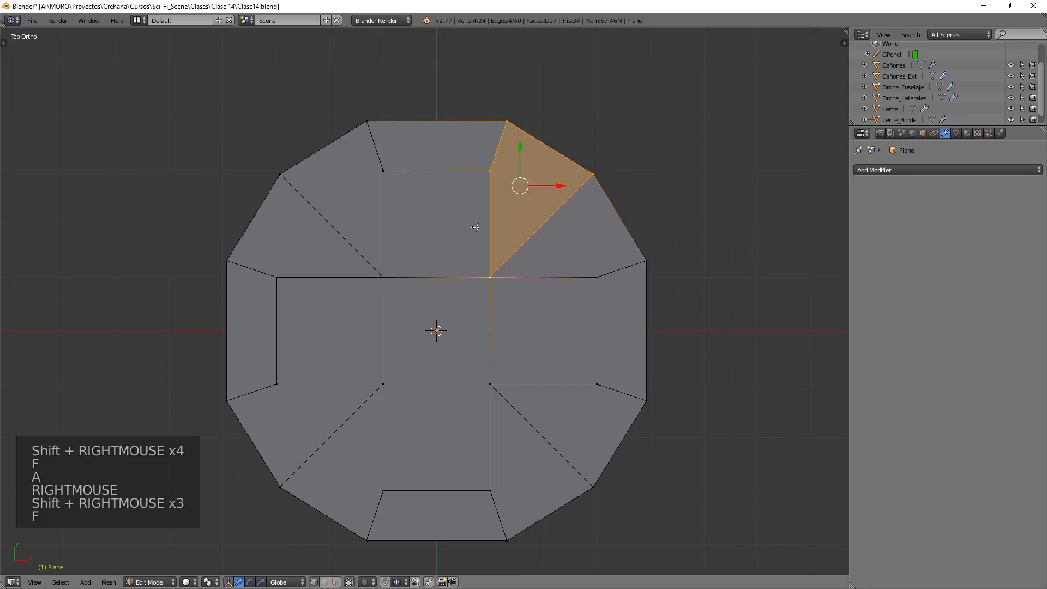
Step: Extrude the outer edge loop of the disc straight down along Z to form the screw head's side wall
{"action": "mouse_move", "coordinate": [409, 285]}
{"action": "middle_mouse_down"}
{"action": "mouse_move", "coordinate": [406, 261]}
{"action": "mouse_move", "coordinate": [390, 276]}
{"action": "middle_mouse_up"}
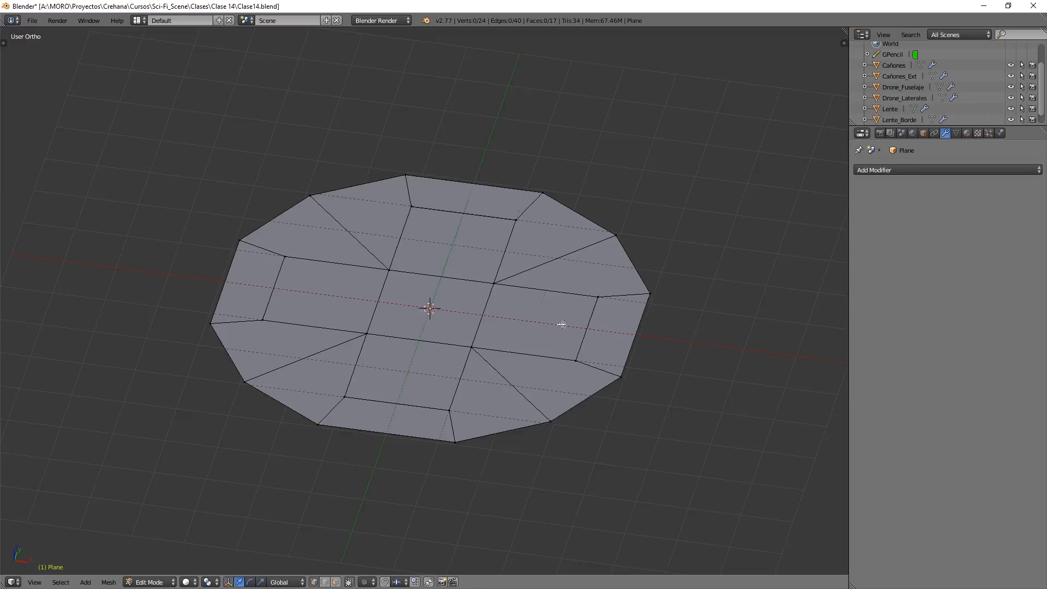
{"action": "right_click", "coordinate": [586, 216], "text": "alt"}
{"action": "middle_click_drag", "start_coordinate": [551, 293], "coordinate": [478, 280], "text": "shift"}
{"action": "key", "text": "e"}
{"action": "key", "text": "e"}
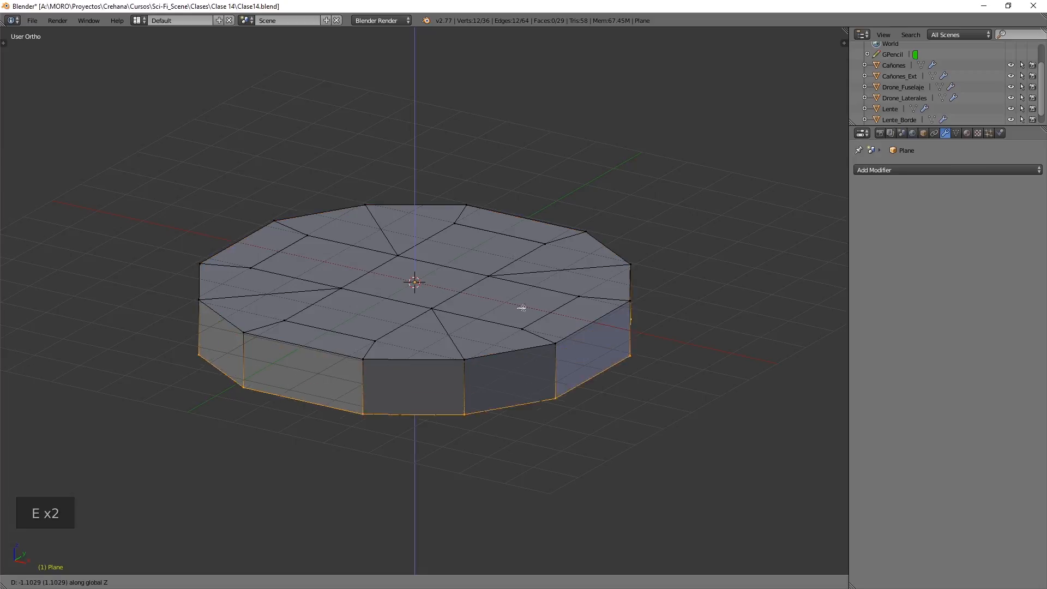
{"action": "left_click", "coordinate": [528, 356]}
{"action": "key", "text": "a"}
Step: Extrude the bottom edge loop of the side wall and scale it inward to form a rim on the underside
{"action": "middle_click_drag", "start_coordinate": [466, 357], "coordinate": [452, 289]}
{"action": "right_click", "coordinate": [368, 267], "text": "alt"}
{"action": "middle_click_drag", "start_coordinate": [368, 267], "coordinate": [666, 309]}
{"action": "key", "text": "e"}
{"action": "key", "text": "e"}
{"action": "key", "text": "s"}
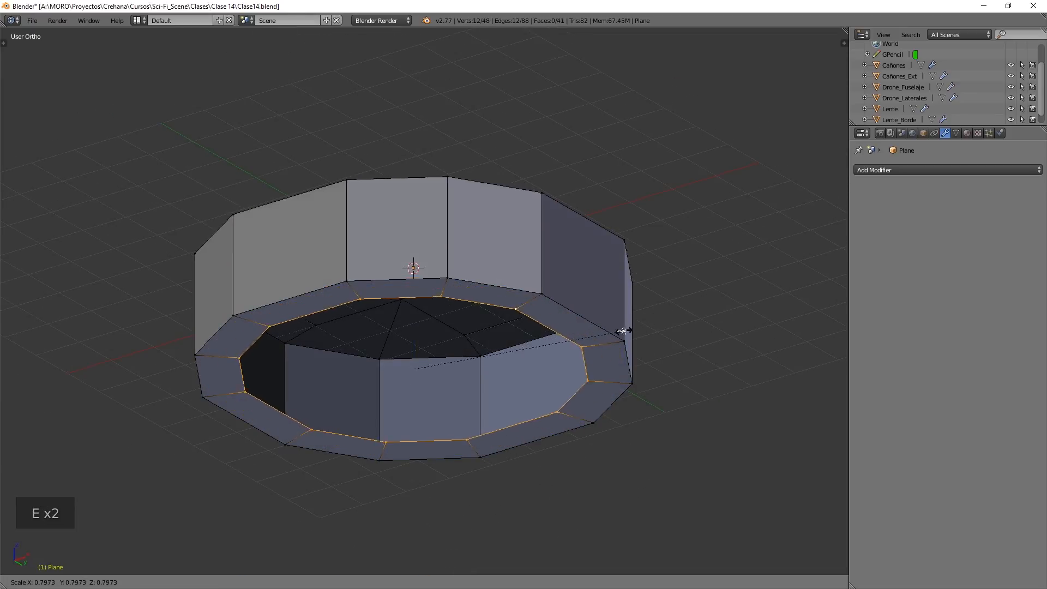
{"action": "left_click", "coordinate": [603, 340]}
{"action": "key", "text": "a"}
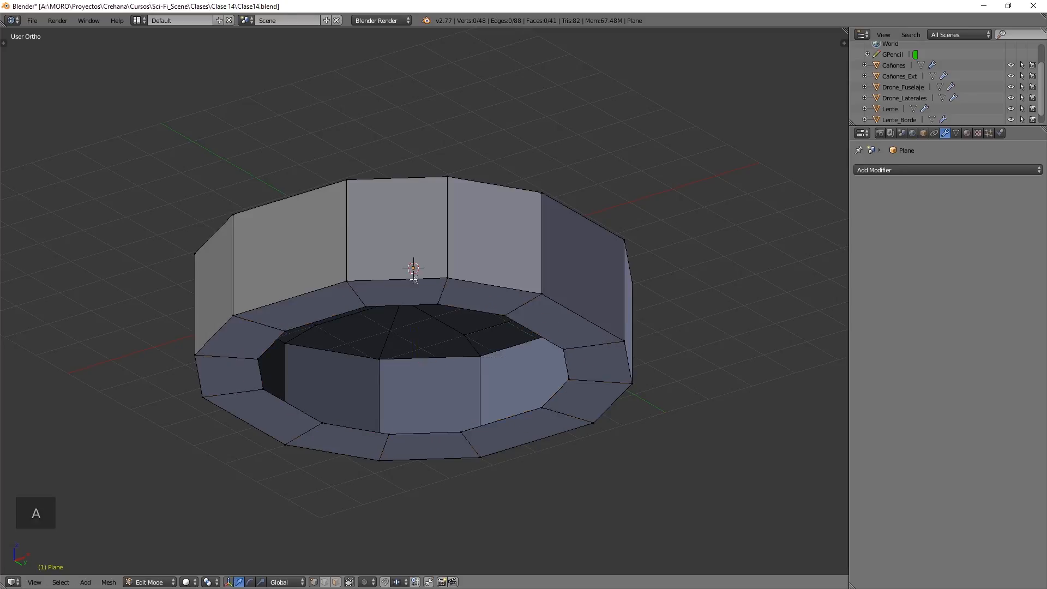
Step: Extrude the five cross faces on top downward into the head as a recess and leave Edit Mode
{"action": "middle_click_drag", "start_coordinate": [604, 340], "coordinate": [388, 428]}
{"action": "left_click", "coordinate": [336, 582]}
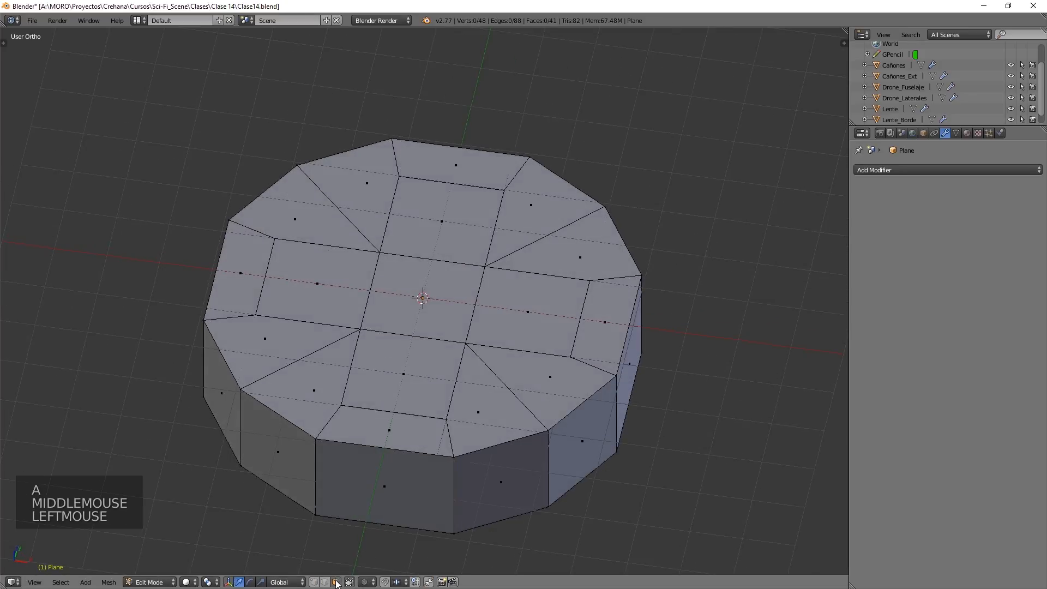
{"action": "right_click", "coordinate": [460, 227]}
{"action": "right_click", "coordinate": [411, 306], "text": "shift"}
{"action": "right_click", "coordinate": [400, 354], "text": "shift"}
{"action": "right_click", "coordinate": [497, 311], "text": "shift"}
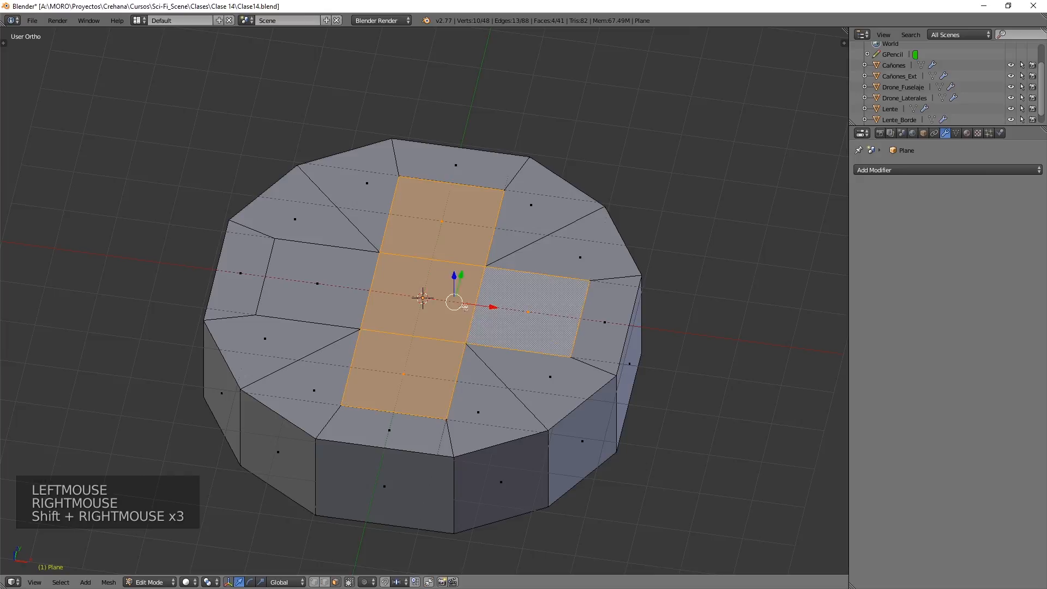
{"action": "right_click", "coordinate": [327, 301], "text": "shift"}
{"action": "middle_click_drag", "start_coordinate": [327, 301], "coordinate": [484, 237]}
{"action": "key", "text": "e"}
{"action": "key", "text": "e"}
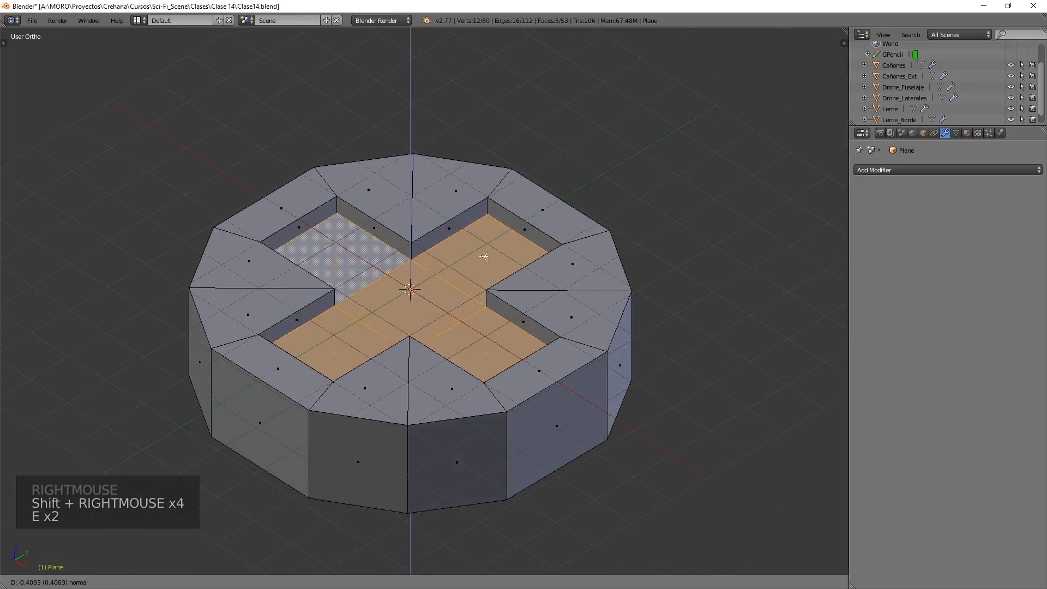
{"action": "key", "text": "Tab"}
Step: Show the drone's layer together with the screw head and scale the screw head down to about 0.2
{"action": "scroll", "coordinate": [418, 305], "scroll_direction": "down", "scroll_amount": 3}
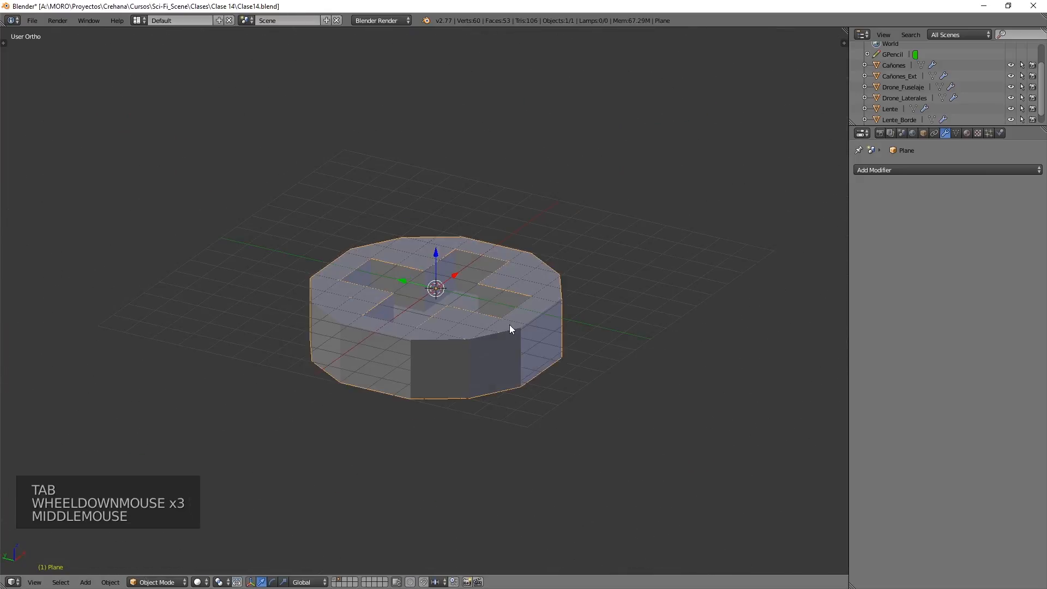
{"action": "mouse_move", "coordinate": [509, 326]}
{"action": "middle_mouse_down"}
{"action": "mouse_move", "coordinate": [437, 365]}
{"action": "mouse_move", "coordinate": [501, 315]}
{"action": "middle_mouse_up"}
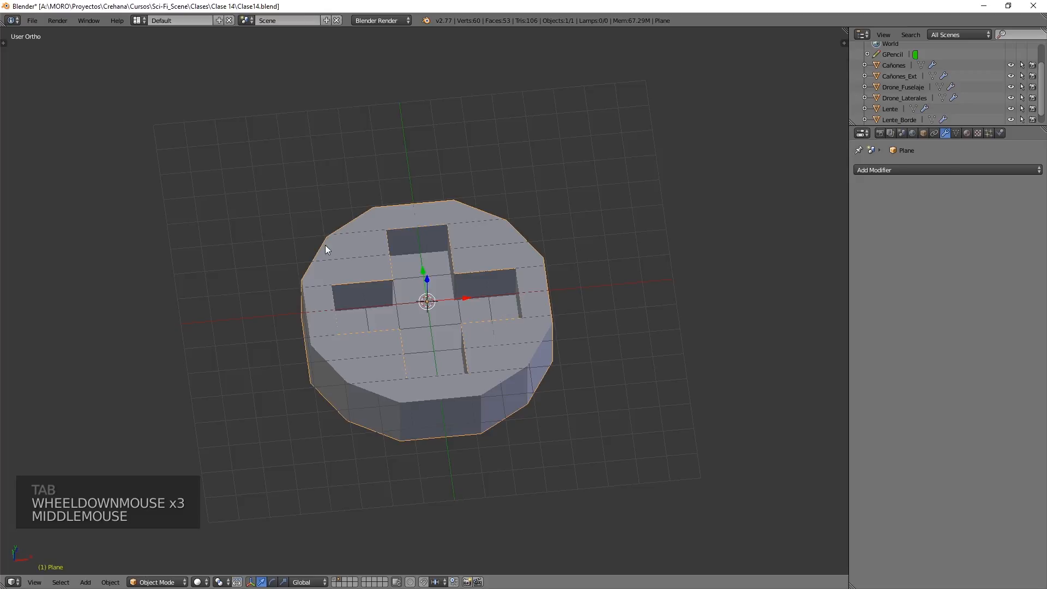
{"action": "middle_click_drag", "start_coordinate": [424, 351], "coordinate": [416, 281]}
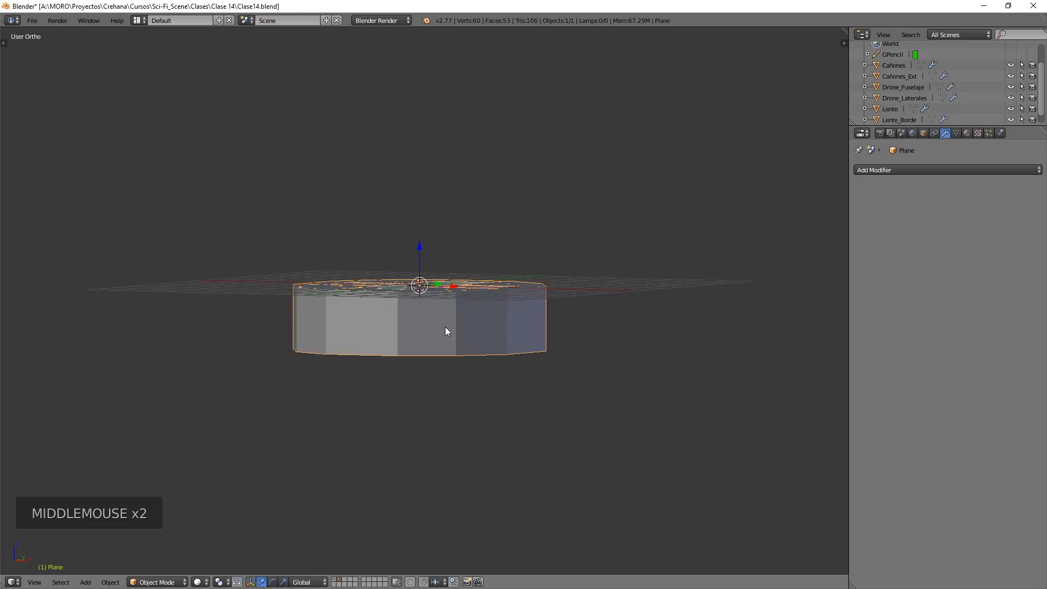
{"action": "middle_click_drag", "start_coordinate": [445, 326], "coordinate": [412, 305]}
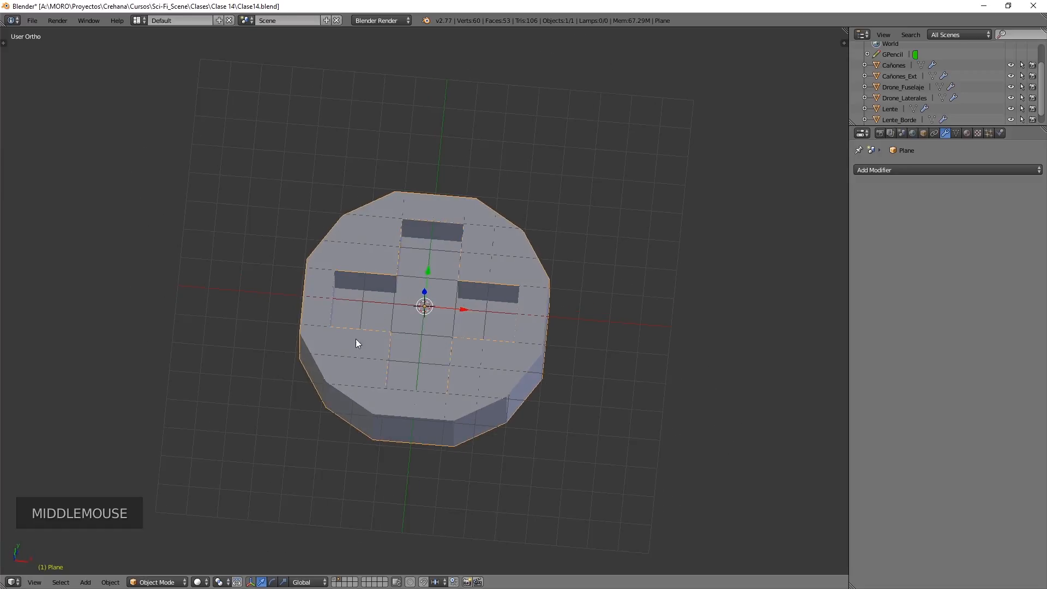
{"action": "left_click", "coordinate": [335, 582], "text": "shift"}
{"action": "middle_click_drag", "start_coordinate": [471, 361], "coordinate": [481, 319]}
{"action": "key", "text": "s"}
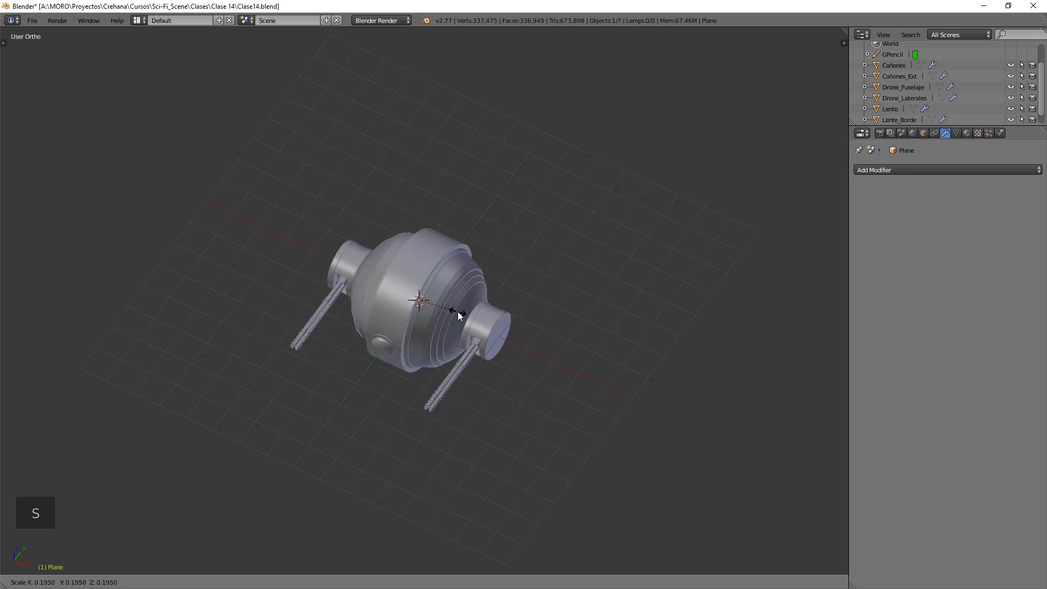
{"action": "left_click", "coordinate": [451, 311]}
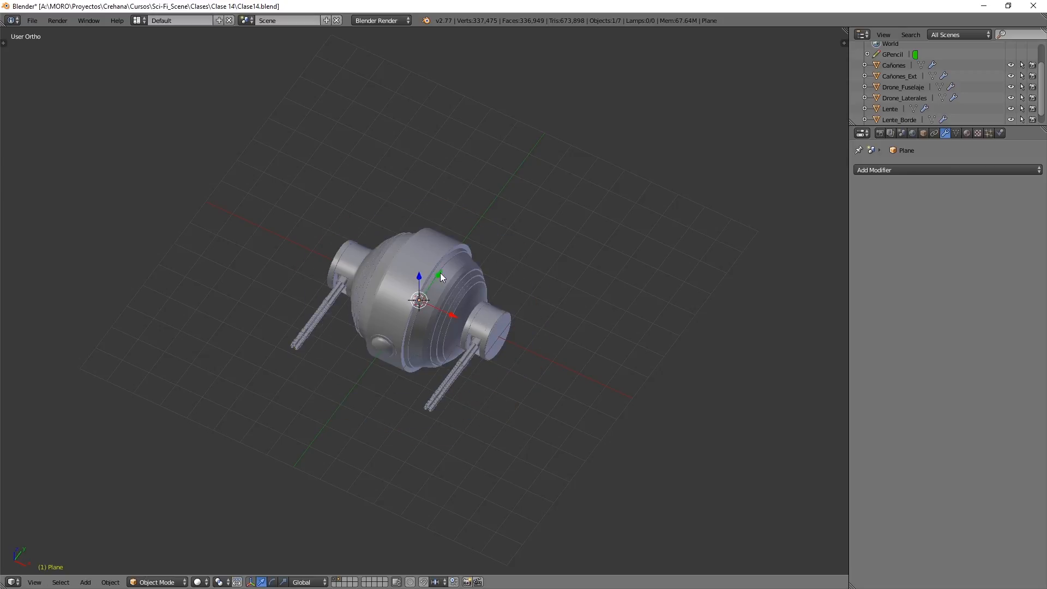
Step: Move the screw head along Y out in front of the drone's lens and scale it down to less than the lens's size
{"action": "left_click_drag", "start_coordinate": [440, 273], "coordinate": [359, 410]}
{"action": "scroll", "coordinate": [410, 322], "scroll_direction": "up", "scroll_amount": 4}
{"action": "middle_click_drag", "start_coordinate": [360, 411], "coordinate": [428, 326], "text": "shift"}
{"action": "scroll", "coordinate": [410, 322], "scroll_direction": "up", "scroll_amount": 1}
{"action": "middle_click_drag", "start_coordinate": [428, 326], "coordinate": [537, 327]}
{"action": "scroll", "coordinate": [493, 411], "scroll_direction": "up", "scroll_amount": 3}
{"action": "key", "text": "s"}
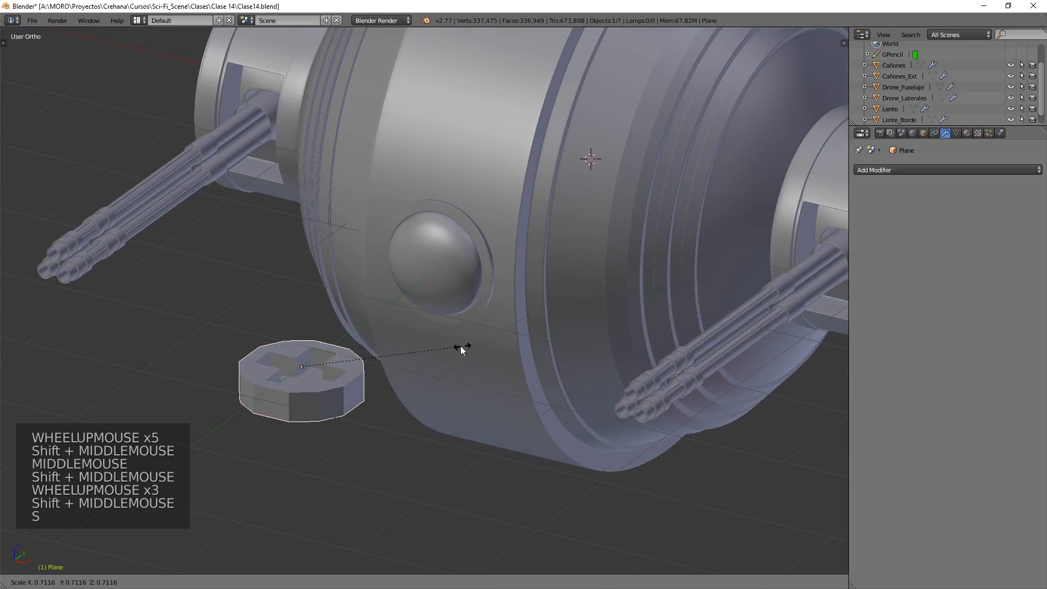
{"action": "left_click", "coordinate": [373, 375]}
{"action": "middle_click_drag", "start_coordinate": [373, 374], "coordinate": [421, 324], "text": "shift"}
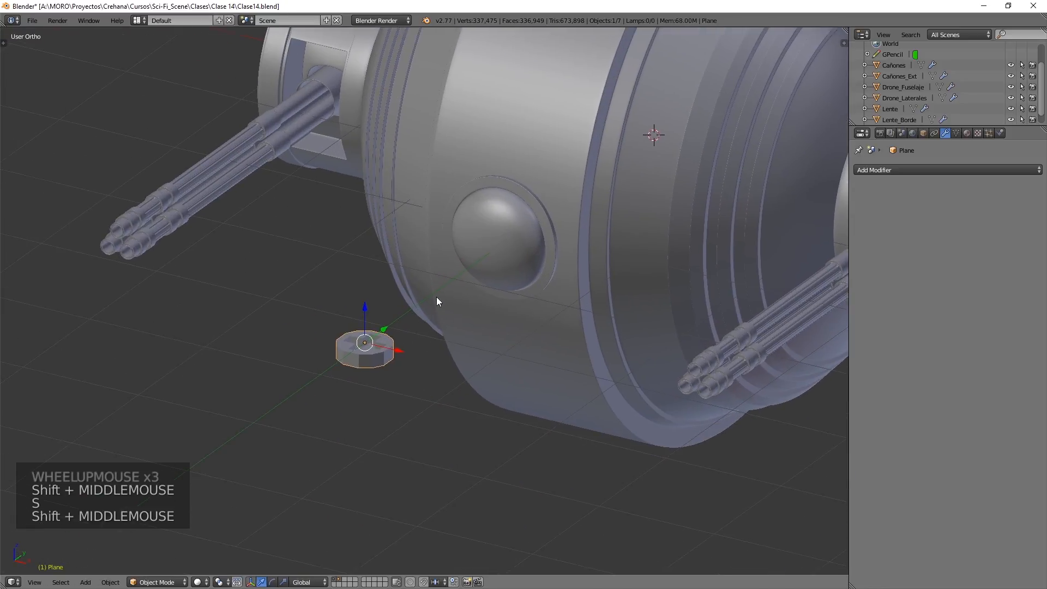
Step: Rotate the screw head 90° around the global X axis
{"action": "key", "text": "r"}
{"action": "type", "text": "x"}
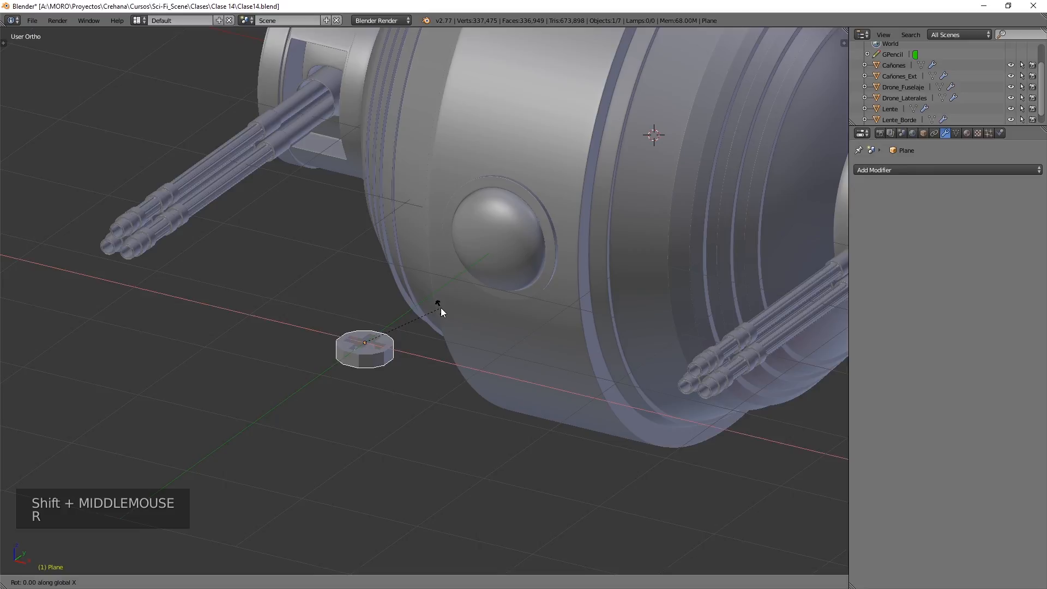
{"action": "type", "text": "90"}
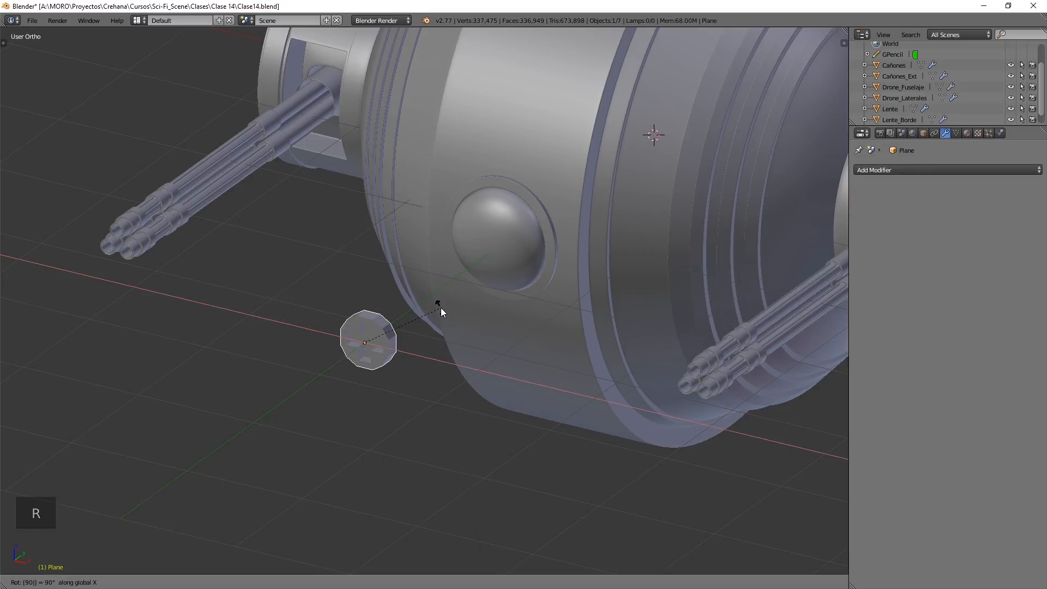
{"action": "key", "text": "Return"}
{"action": "middle_click_drag", "start_coordinate": [441, 308], "coordinate": [534, 180]}
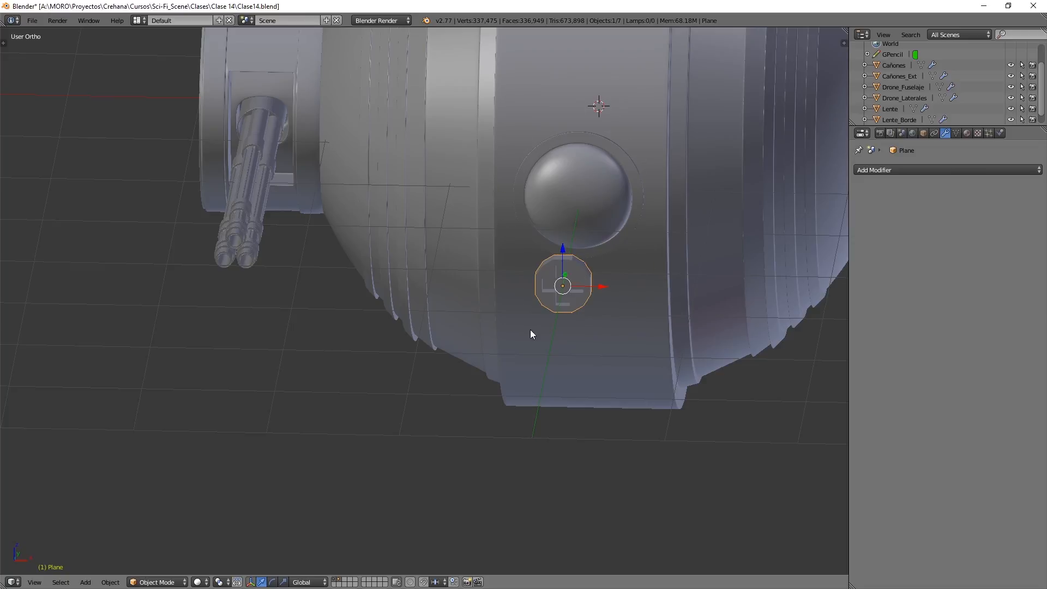
{"action": "middle_click_drag", "start_coordinate": [609, 190], "coordinate": [569, 231], "text": "shift"}
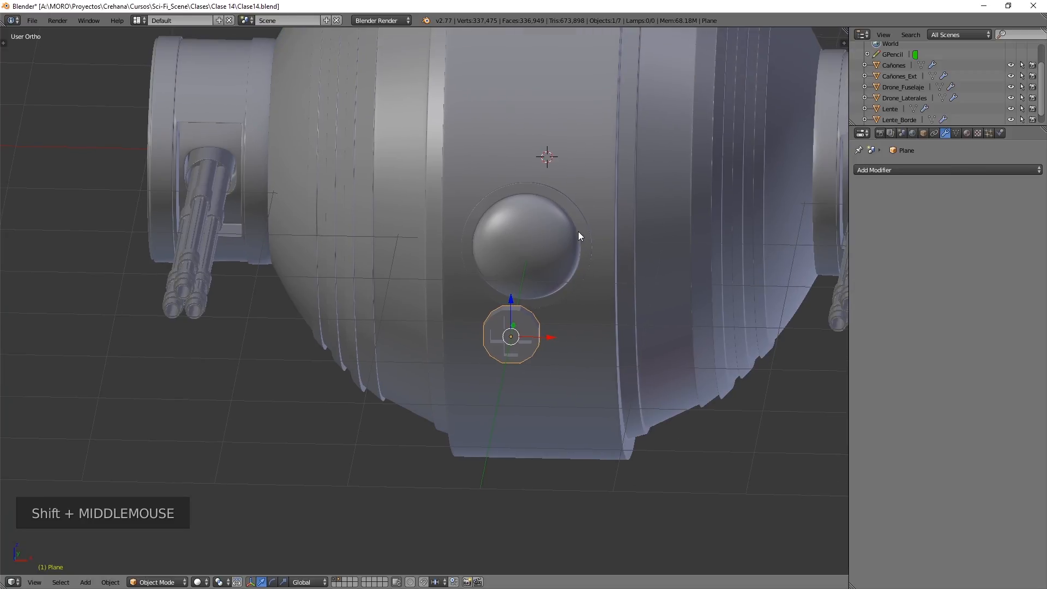
{"action": "key", "text": "KP_1"}
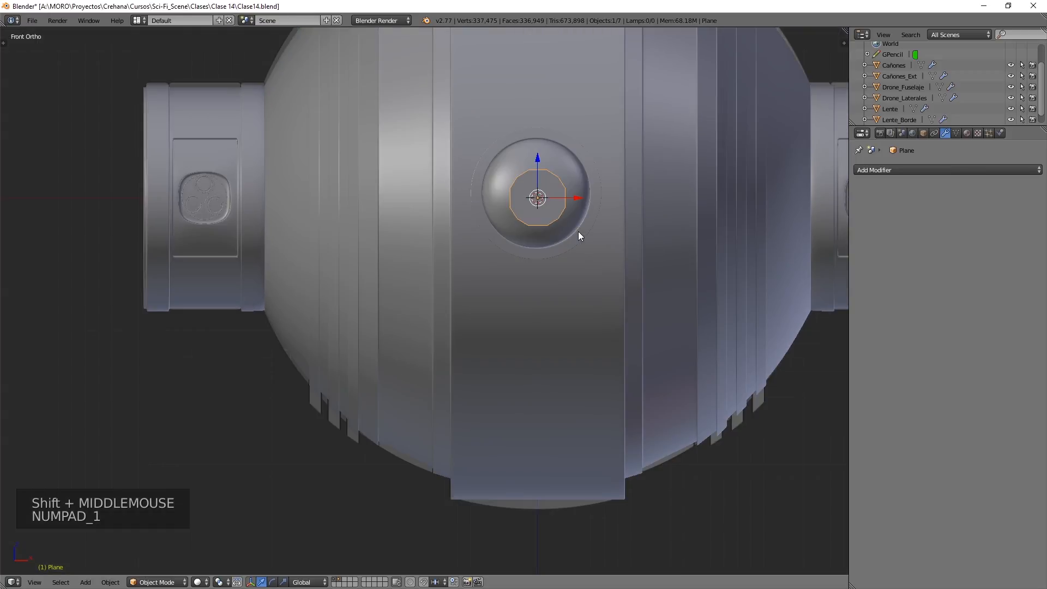
Step: In front wireframe view, move the screw head onto the uppermost screw mark of the lens ring
{"action": "key", "text": "z"}
{"action": "middle_click_drag", "start_coordinate": [568, 155], "coordinate": [528, 229], "text": "shift"}
{"action": "scroll", "coordinate": [542, 300], "scroll_direction": "down", "scroll_amount": 1}
{"action": "scroll", "coordinate": [542, 300], "scroll_direction": "up", "scroll_amount": 8}
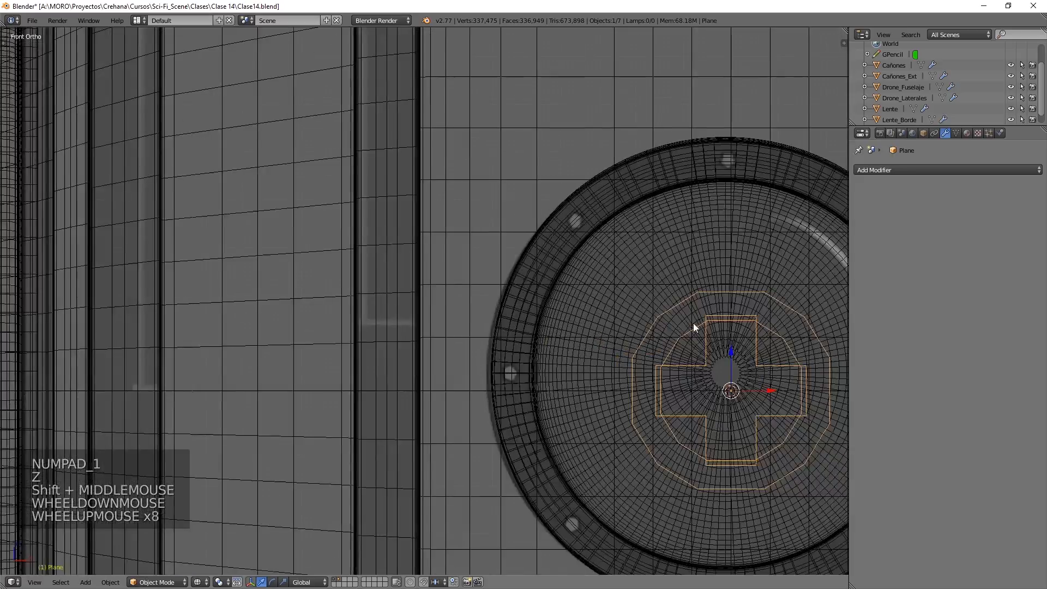
{"action": "middle_click_drag", "start_coordinate": [692, 327], "coordinate": [416, 235], "text": "shift"}
{"action": "key", "text": "g"}
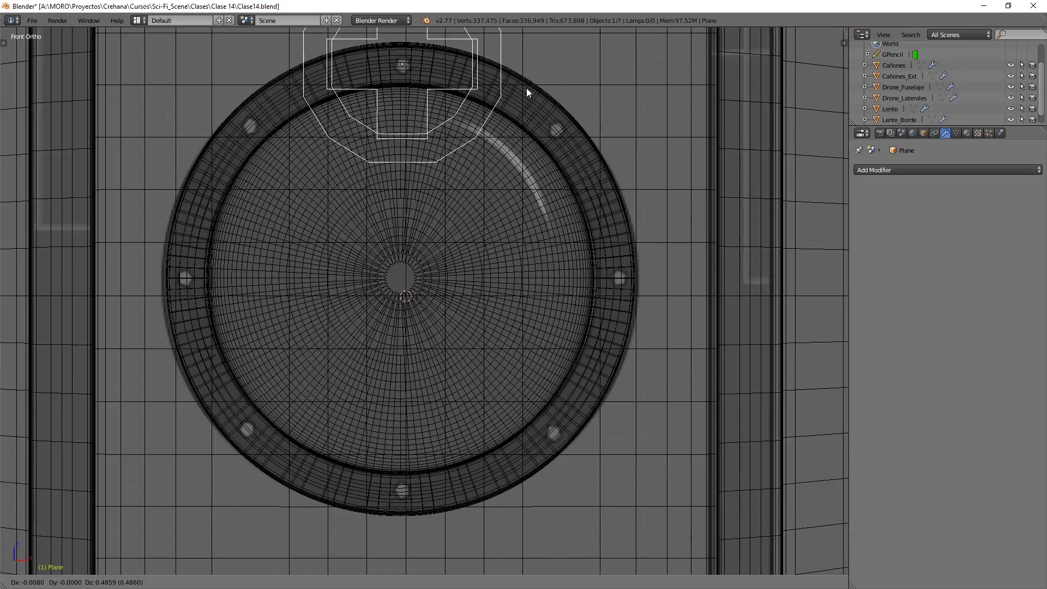
{"action": "left_click", "coordinate": [528, 87]}
Step: Scale the screw head down to fit within the width of the lens ring, slightly larger than the reference screw mark
{"action": "middle_click_drag", "start_coordinate": [504, 106], "coordinate": [610, 244], "text": "shift"}
{"action": "key", "text": "s"}
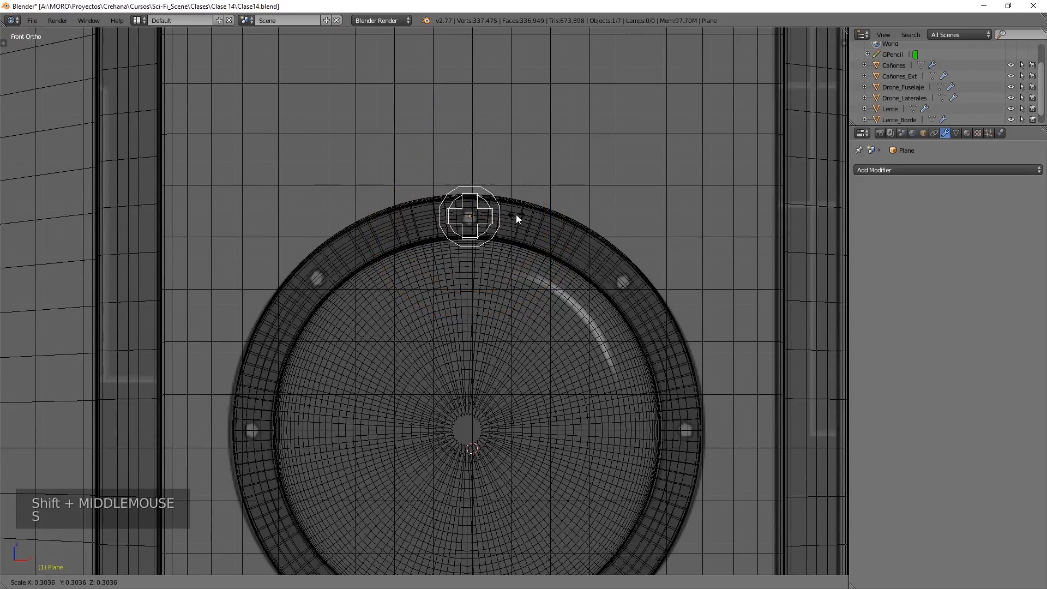
{"action": "left_click", "coordinate": [485, 214]}
{"action": "scroll", "coordinate": [486, 214], "scroll_direction": "up", "scroll_amount": 5}
{"action": "middle_click_drag", "start_coordinate": [588, 106], "coordinate": [512, 221], "text": "shift"}
{"action": "key", "text": "s"}
{"action": "scroll", "coordinate": [573, 196], "scroll_direction": "up", "scroll_amount": 2}
{"action": "left_click", "coordinate": [587, 191]}
Step: Fine-tune the screw head's position over the uppermost screw mark and return to solid shading
{"action": "key", "text": "g"}
{"action": "left_click", "coordinate": [584, 210]}
{"action": "scroll", "coordinate": [584, 209], "scroll_direction": "down", "scroll_amount": 9}
{"action": "key", "text": "z"}
{"action": "key", "text": "z"}
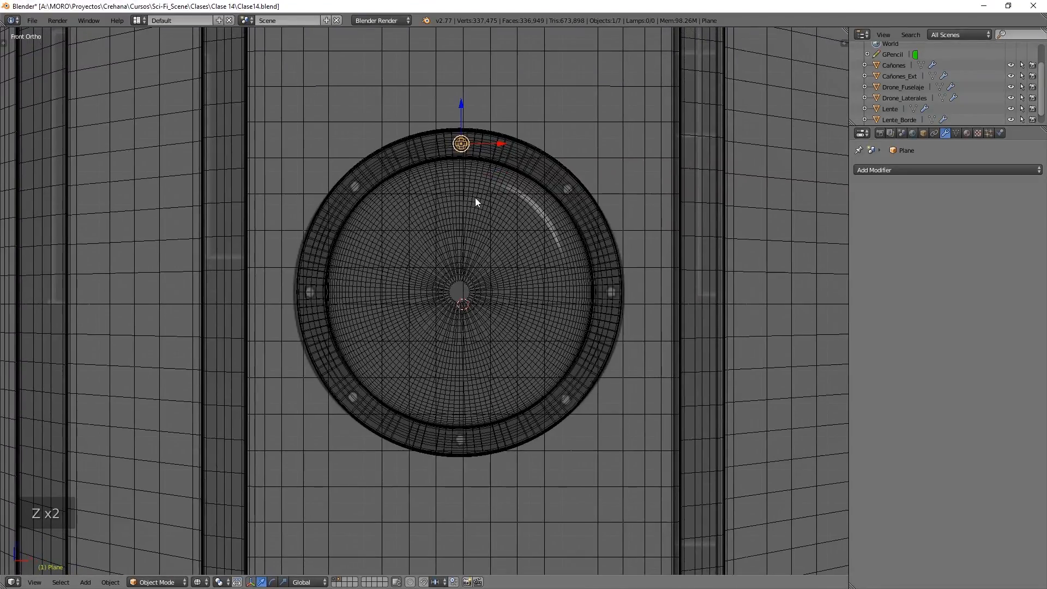
{"action": "key", "text": "z"}
{"action": "scroll", "coordinate": [479, 182], "scroll_direction": "down", "scroll_amount": 2}
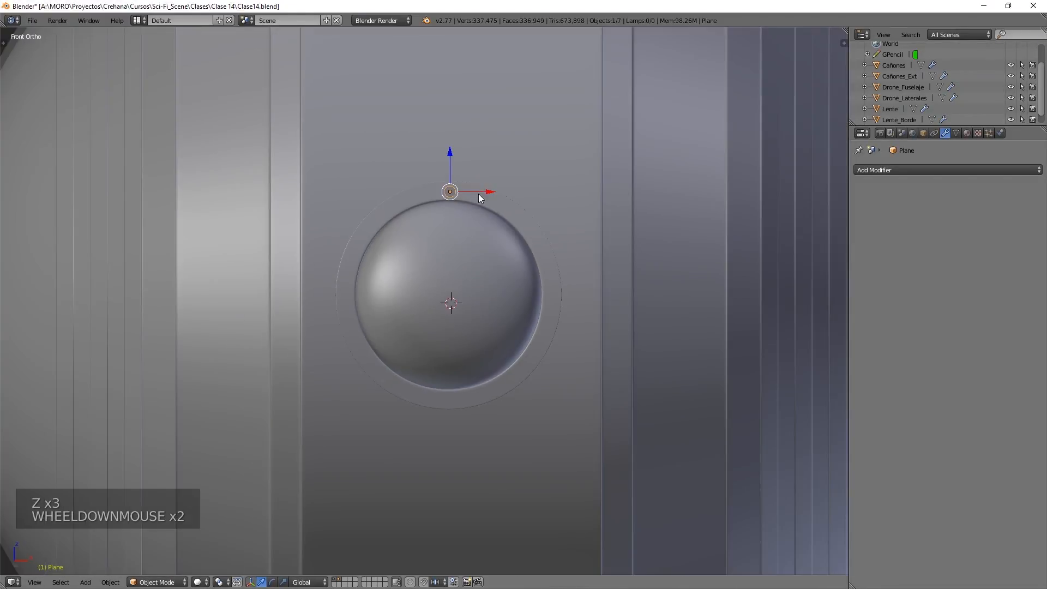
Step: Snap the 3D cursor to the centre of the lens ring object Lente_Borde
{"action": "middle_click_drag", "start_coordinate": [479, 194], "coordinate": [175, 299]}
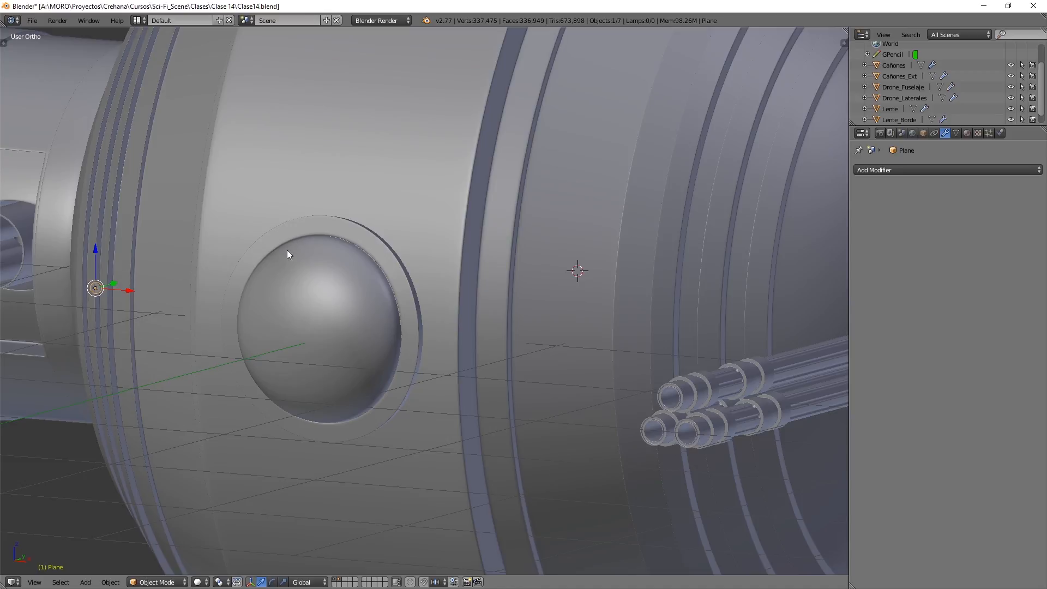
{"action": "right_click", "coordinate": [338, 228]}
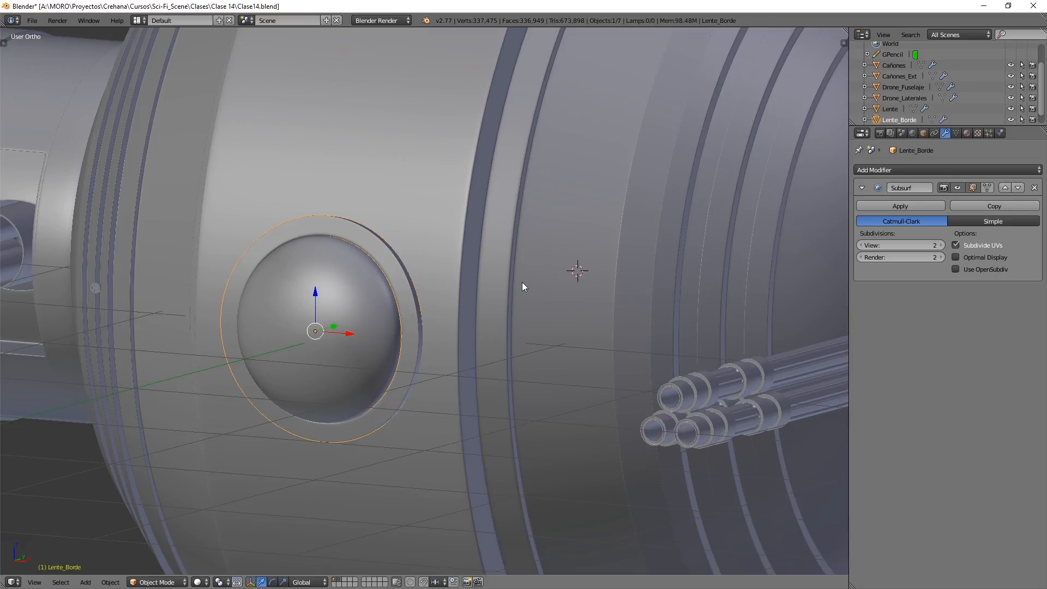
{"action": "right_click", "coordinate": [95, 289]}
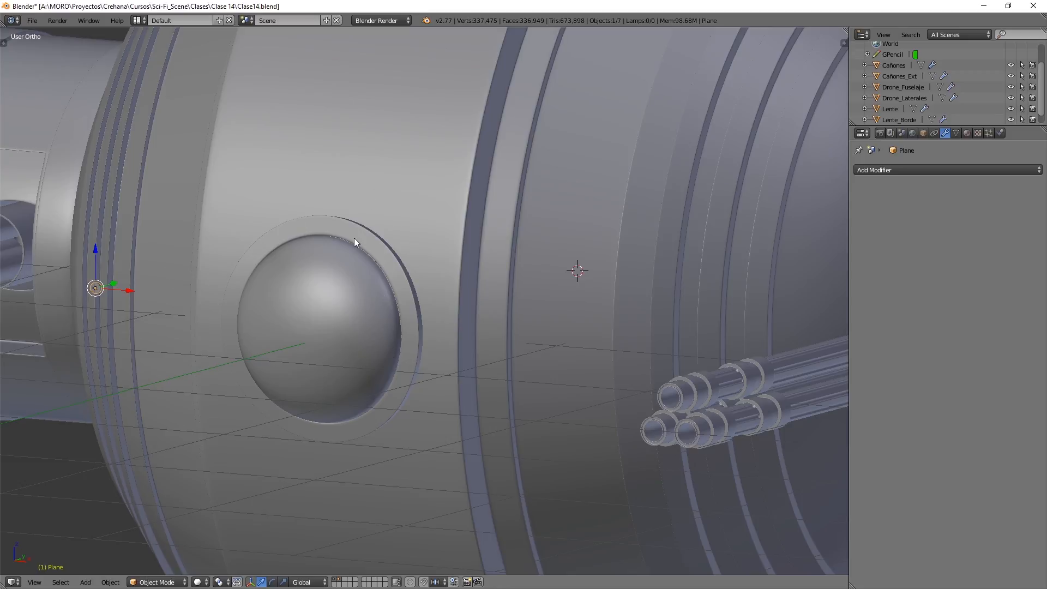
{"action": "right_click", "coordinate": [378, 271]}
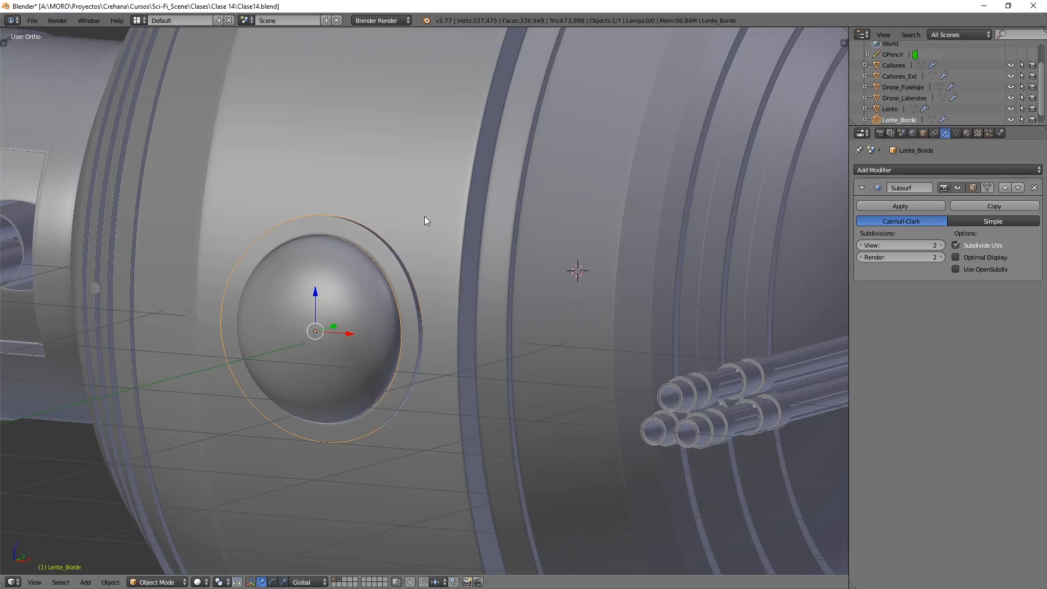
{"action": "key", "text": "shift+s"}
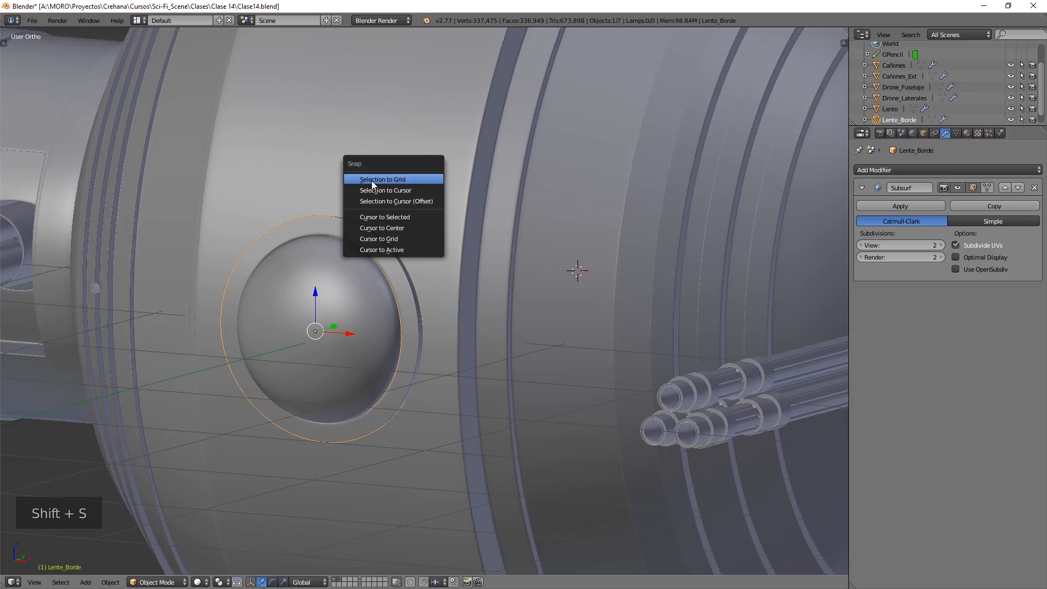
{"action": "left_click", "coordinate": [408, 217]}
Step: Set the pivot point to 3D Cursor and return to the front view
{"action": "mouse_move", "coordinate": [326, 313]}
{"action": "middle_mouse_down"}
{"action": "mouse_move", "coordinate": [339, 299]}
{"action": "mouse_move", "coordinate": [312, 298]}
{"action": "middle_mouse_up"}
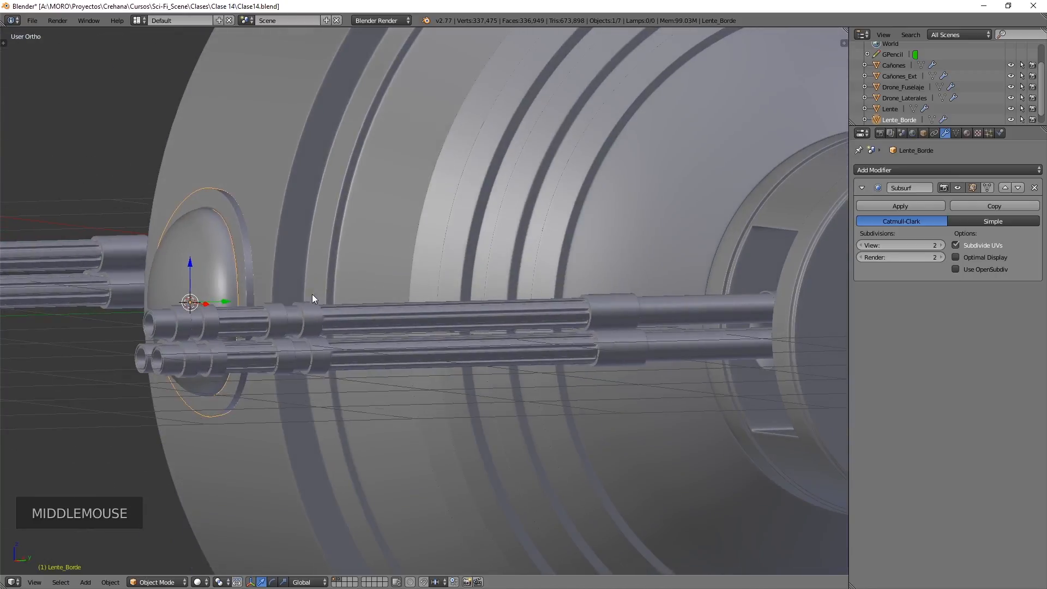
{"action": "middle_click_drag", "start_coordinate": [211, 286], "coordinate": [386, 280], "text": "shift"}
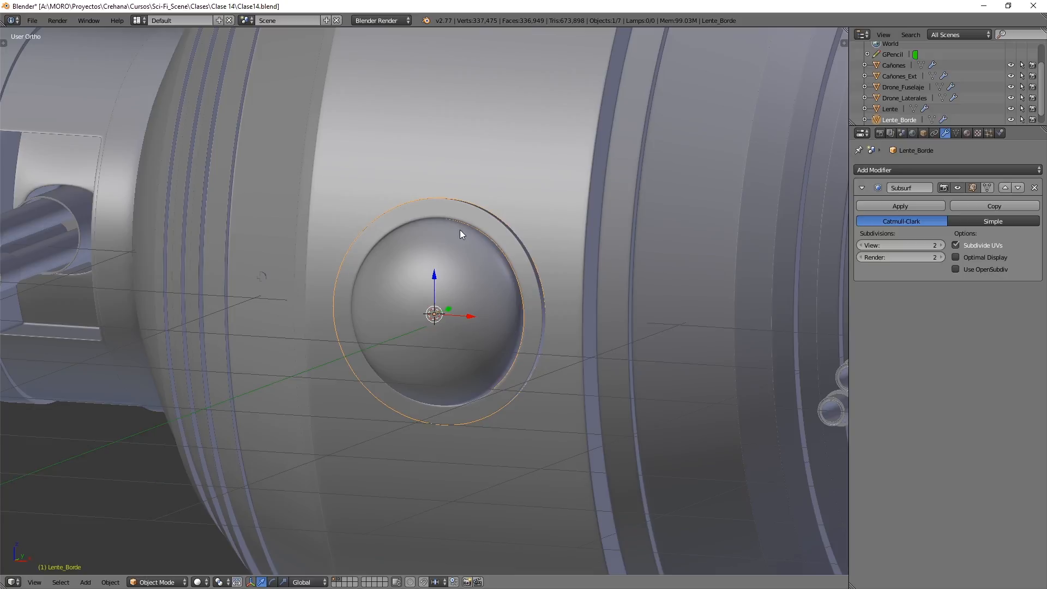
{"action": "key", "text": "KP_1"}
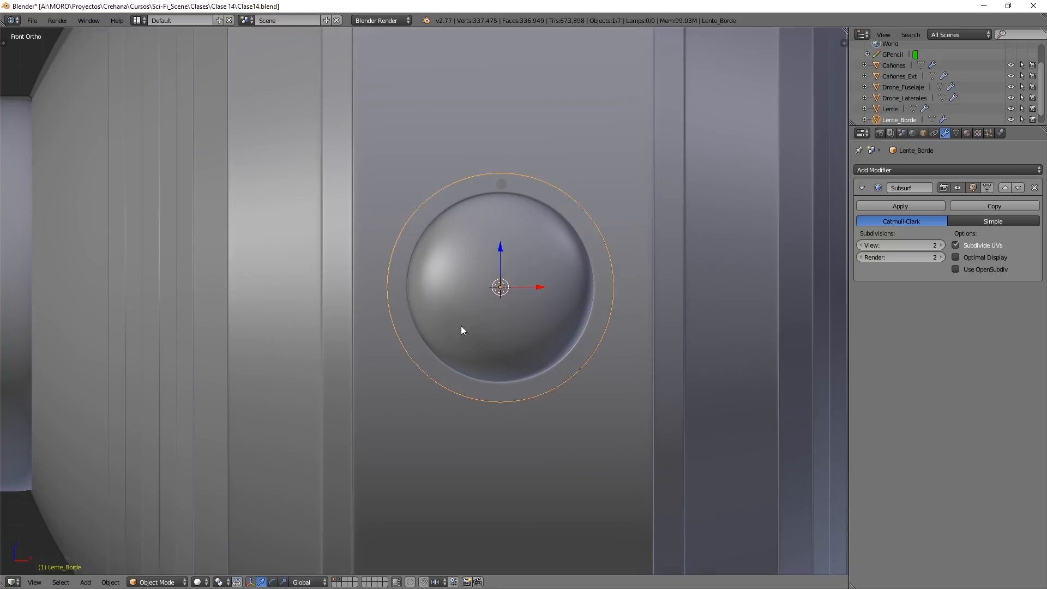
{"action": "left_click", "coordinate": [224, 582]}
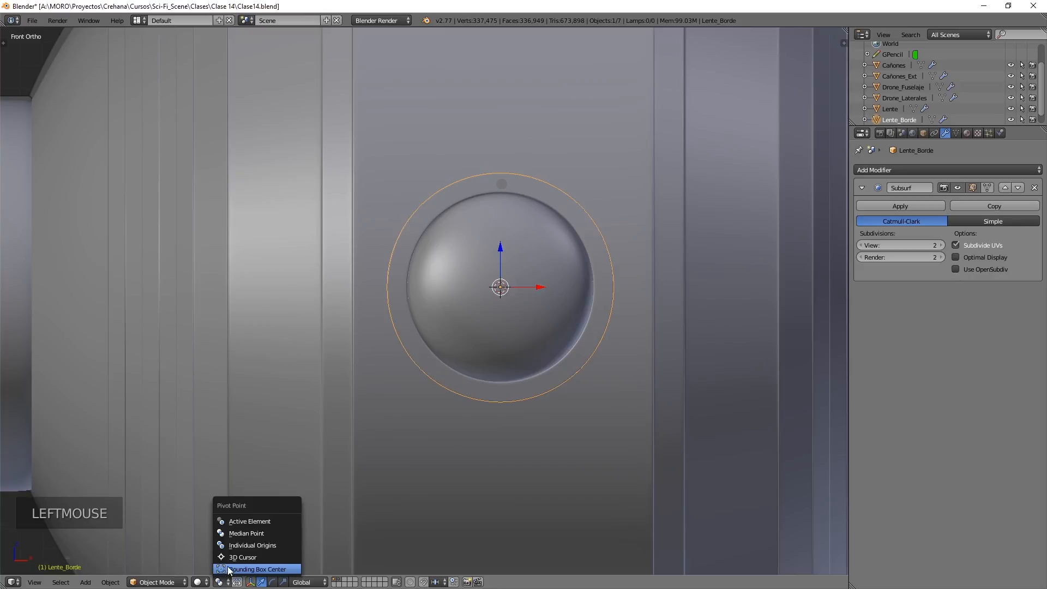
{"action": "left_click", "coordinate": [232, 556]}
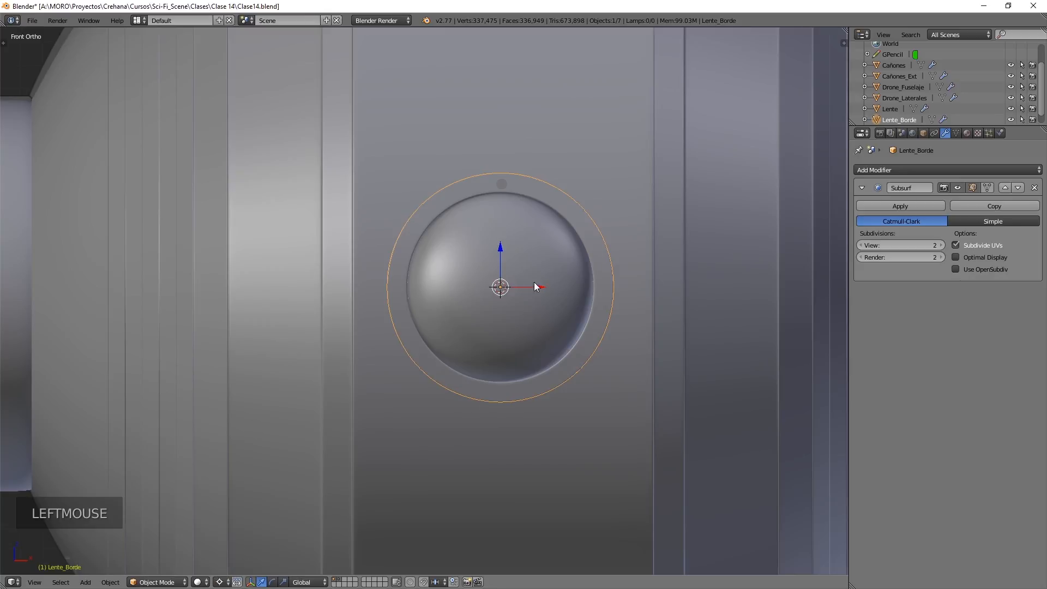
Step: Duplicate the screw head and rotate the copy 90° around the 3D cursor along the lens ring
{"action": "right_click", "coordinate": [499, 185]}
{"action": "scroll", "coordinate": [666, 212], "scroll_direction": "up", "scroll_amount": 3}
{"action": "middle_click_drag", "start_coordinate": [666, 212], "coordinate": [556, 215], "text": "shift"}
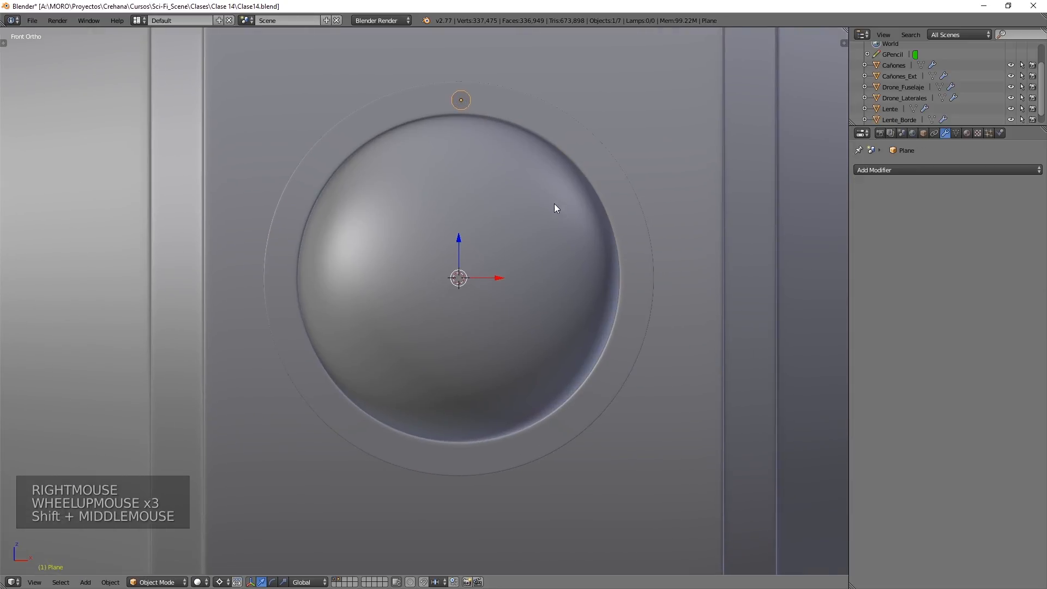
{"action": "key", "text": "shift+d"}
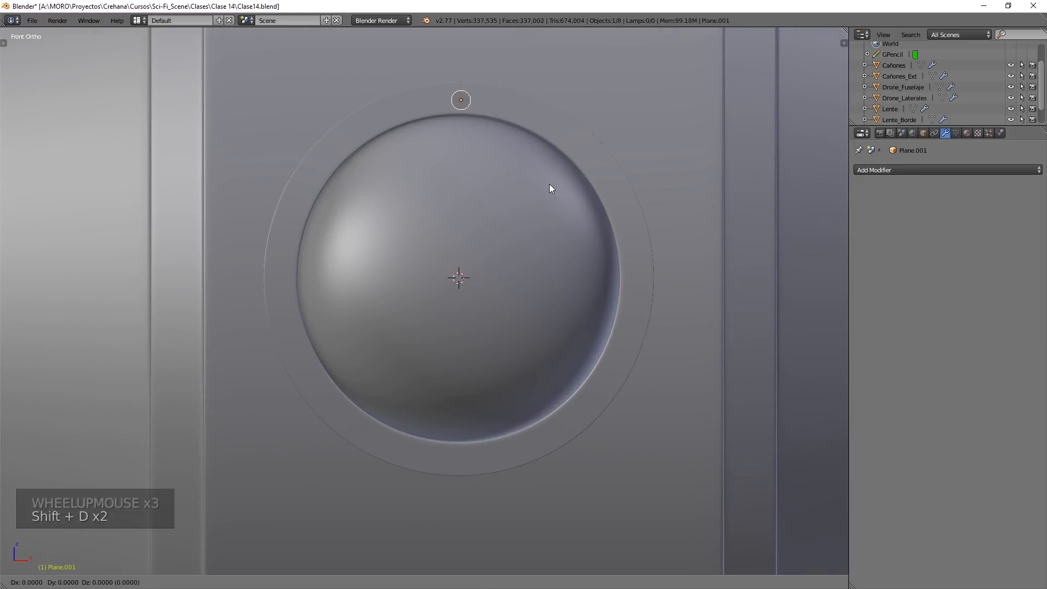
{"action": "key", "text": "r"}
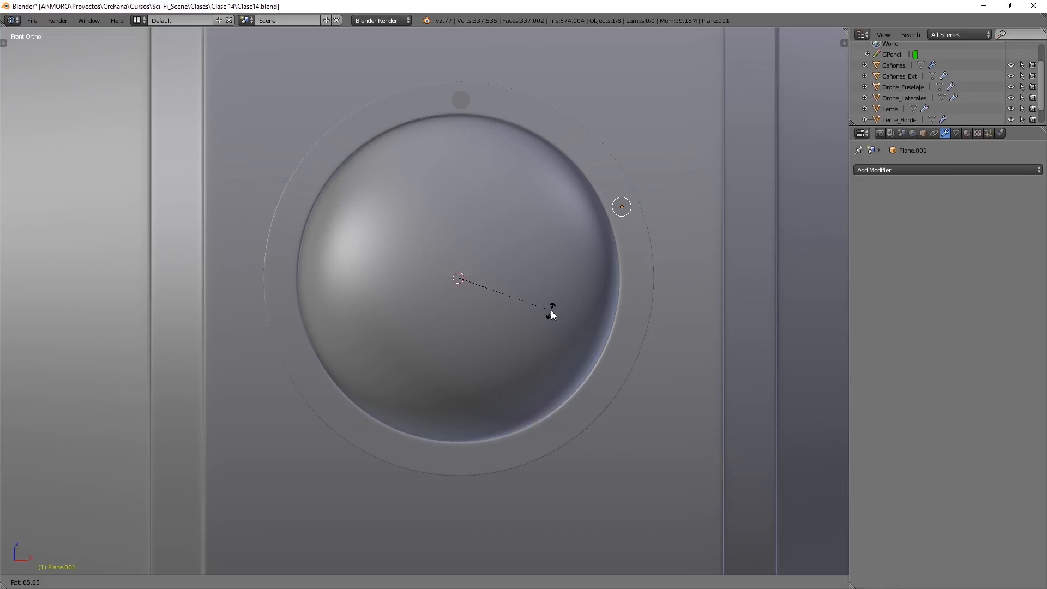
{"action": "type", "text": "90"}
{"action": "key", "text": "Return"}
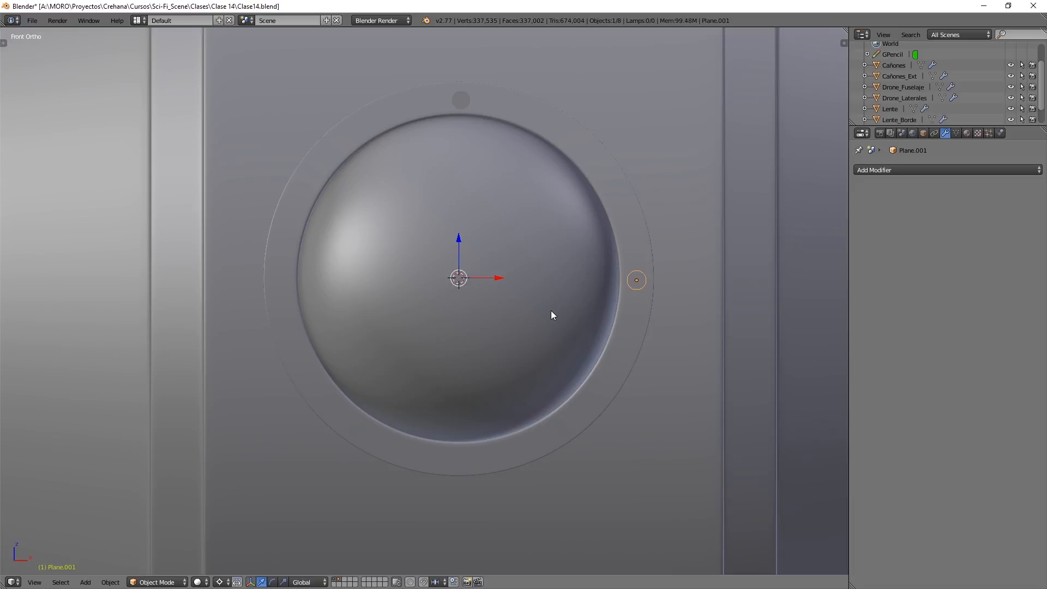
Step: Make two more screw copies, each duplicated from the last one and rotated a further 90° around the ring's centre
{"action": "key", "text": "shift+d"}
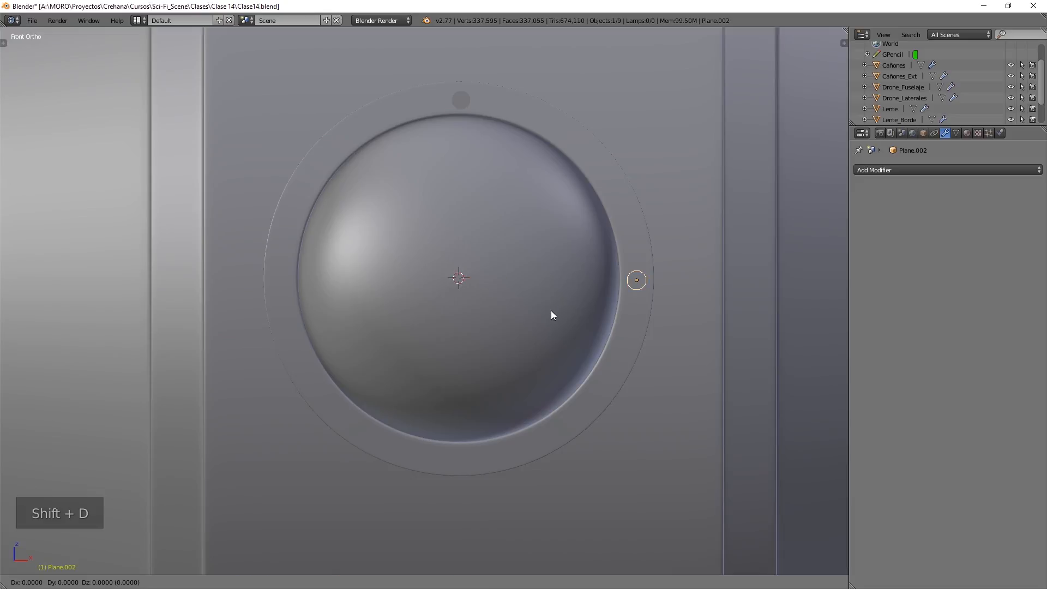
{"action": "type", "text": "r90"}
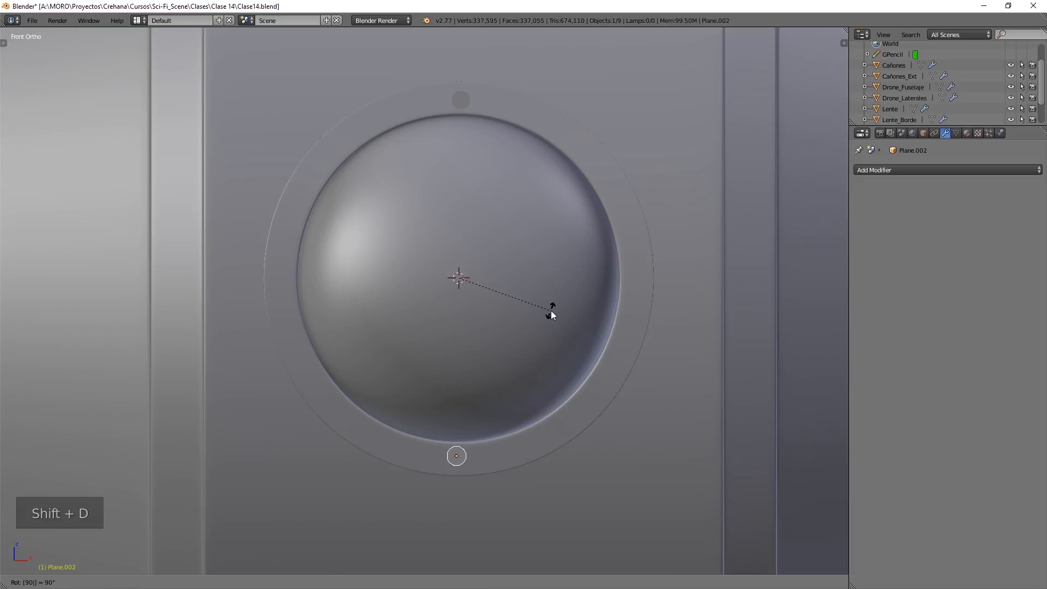
{"action": "key", "text": "Return"}
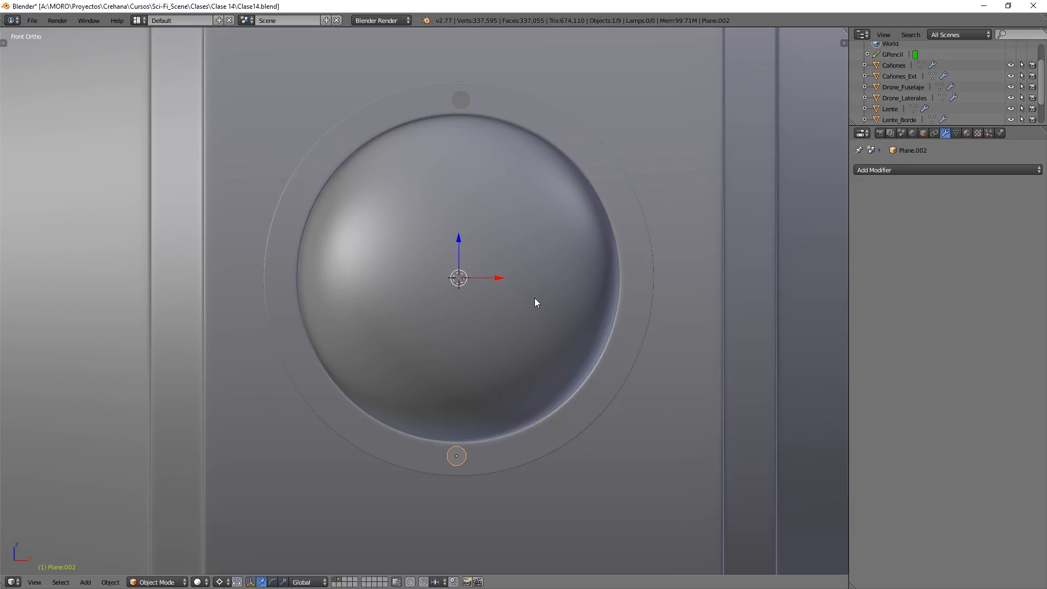
{"action": "key", "text": "shift+d"}
{"action": "type", "text": "r90"}
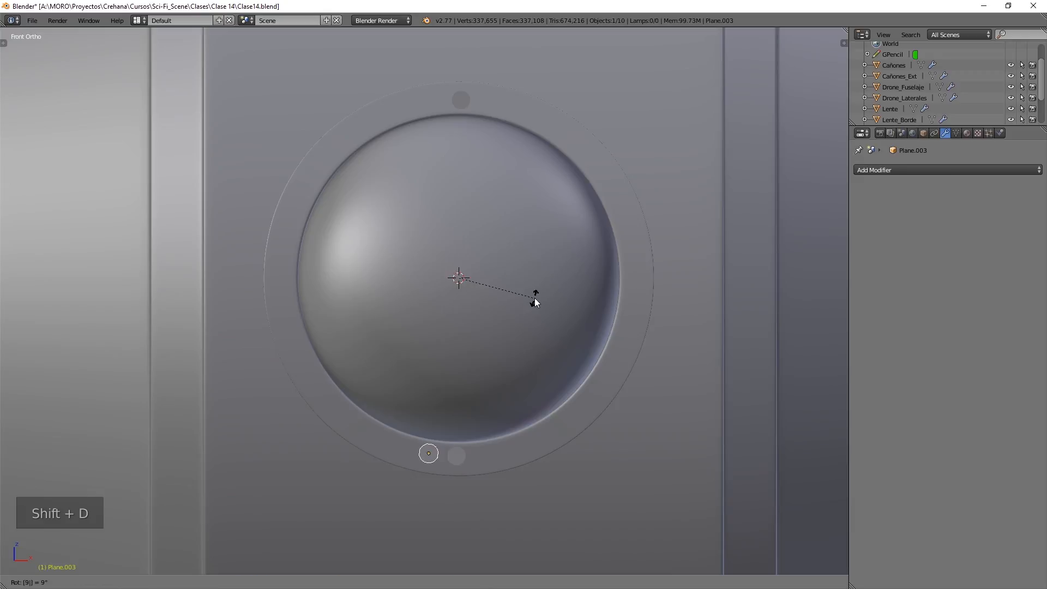
{"action": "key", "text": "Return"}
Step: Select only the four screws without the lens ring, duplicate them and rotate the copies 45° around the 3D cursor
{"action": "key", "text": "z"}
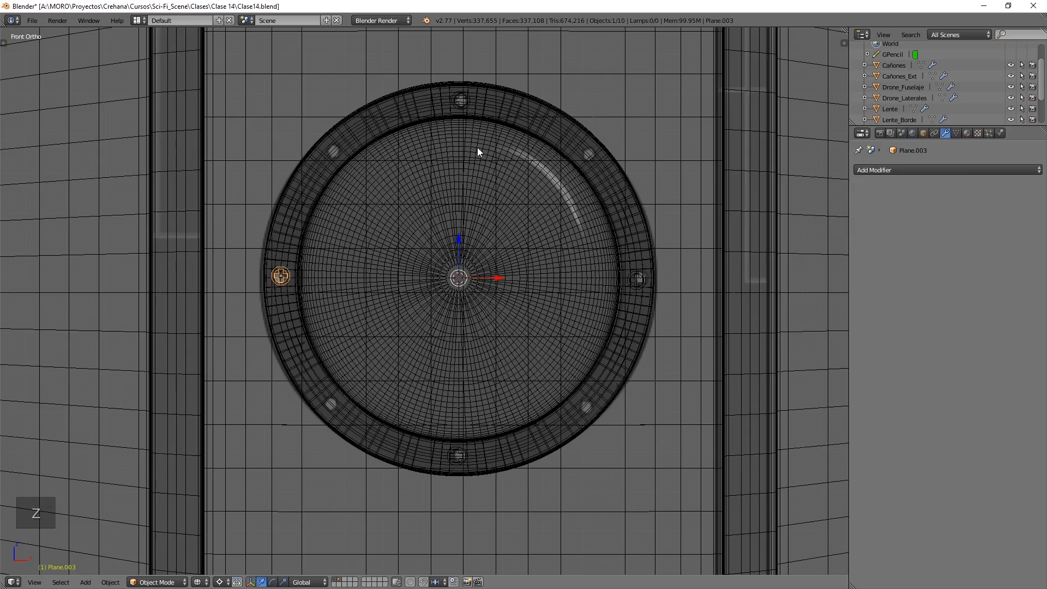
{"action": "right_click", "coordinate": [462, 102], "text": "shift"}
{"action": "right_click", "coordinate": [459, 455], "text": "shift"}
{"action": "right_click", "coordinate": [458, 456], "text": "shift"}
{"action": "right_click", "coordinate": [633, 282], "text": "shift"}
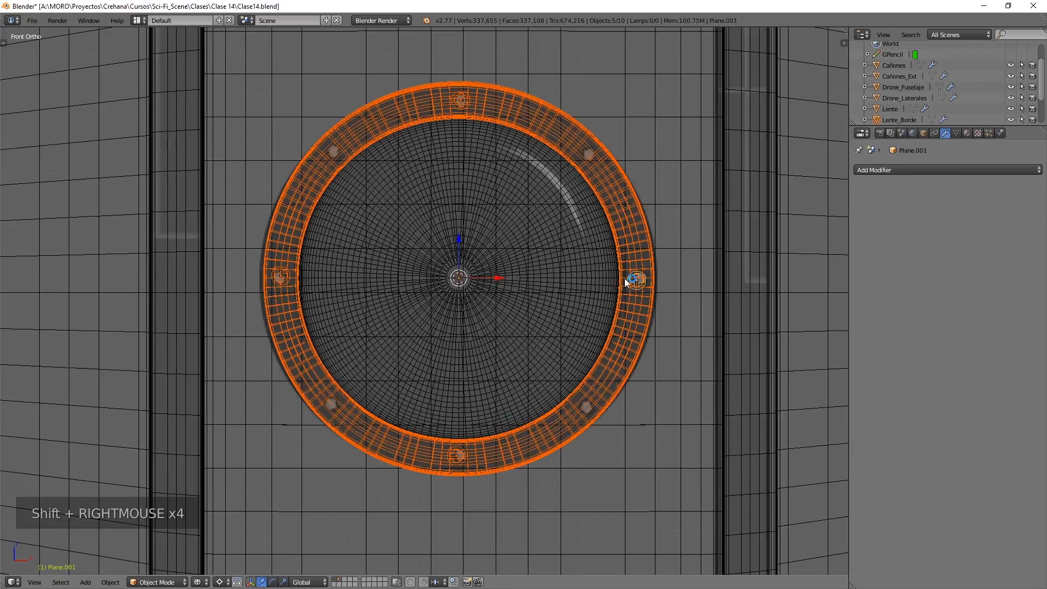
{"action": "key", "text": "b"}
{"action": "middle_click_drag", "start_coordinate": [648, 245], "coordinate": [551, 207]}
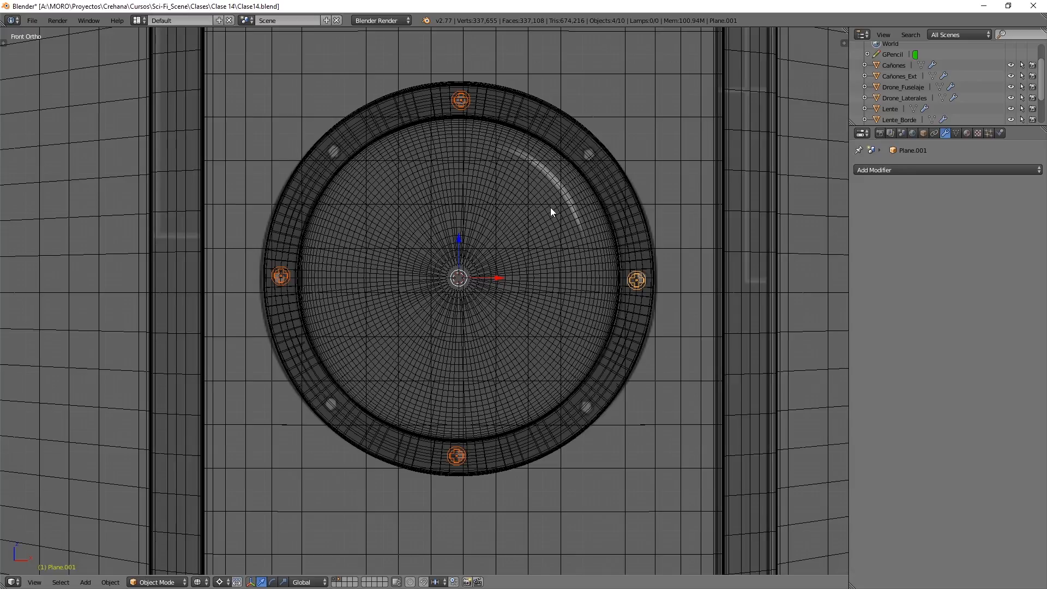
{"action": "key", "text": "shift+d"}
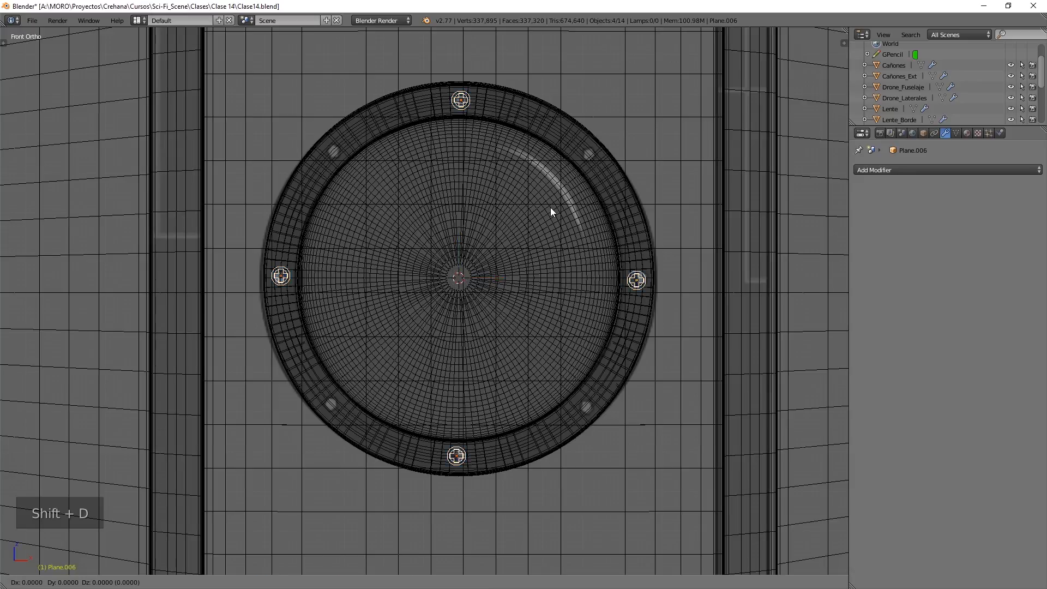
{"action": "type", "text": "r45"}
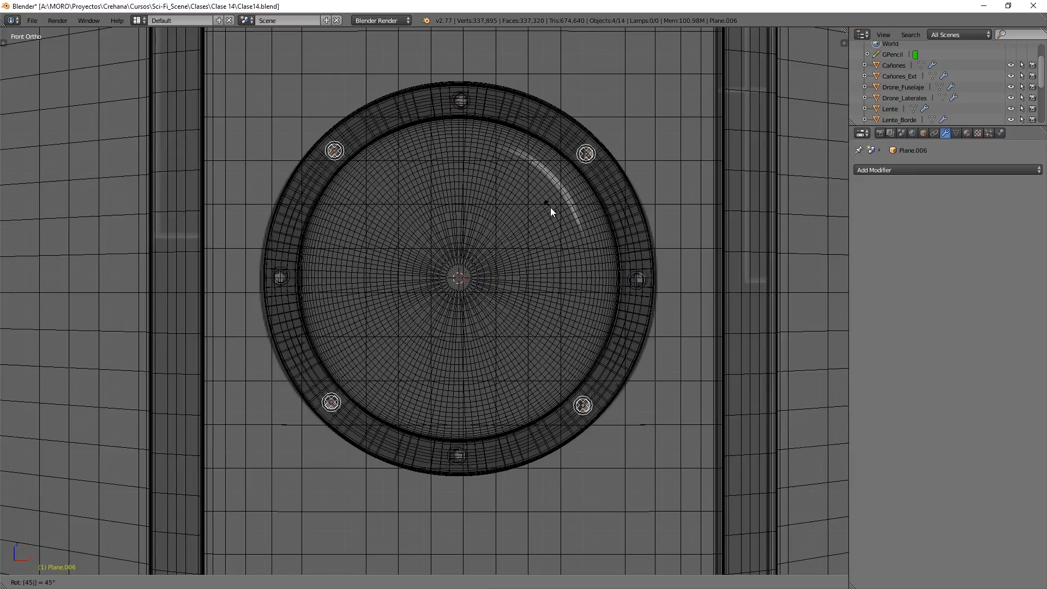
{"action": "key", "text": "Return"}
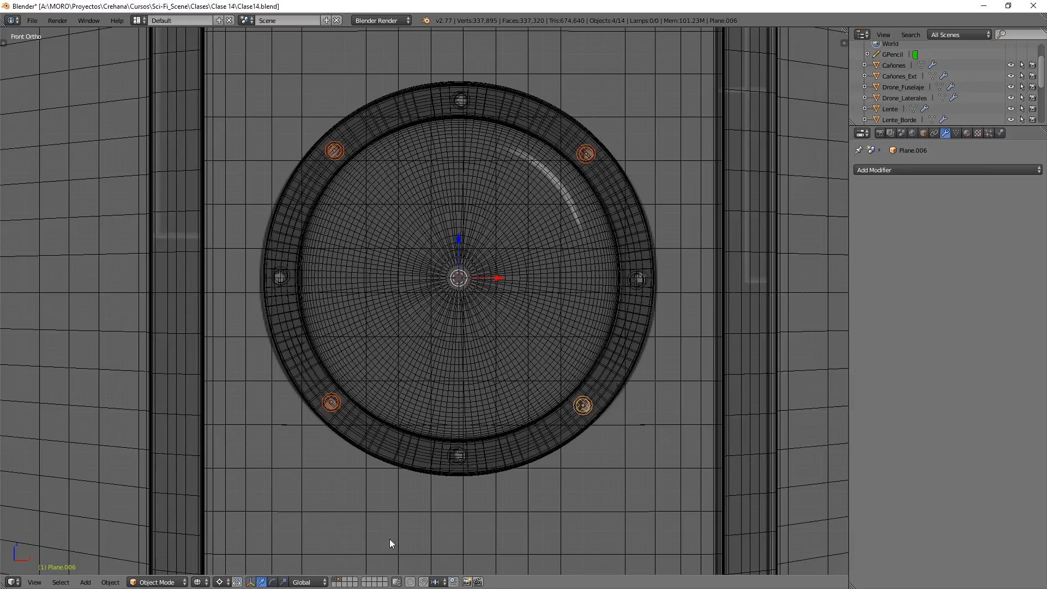
Step: Show only the screws' layer in solid shading and select all eight screws
{"action": "left_click", "coordinate": [341, 581]}
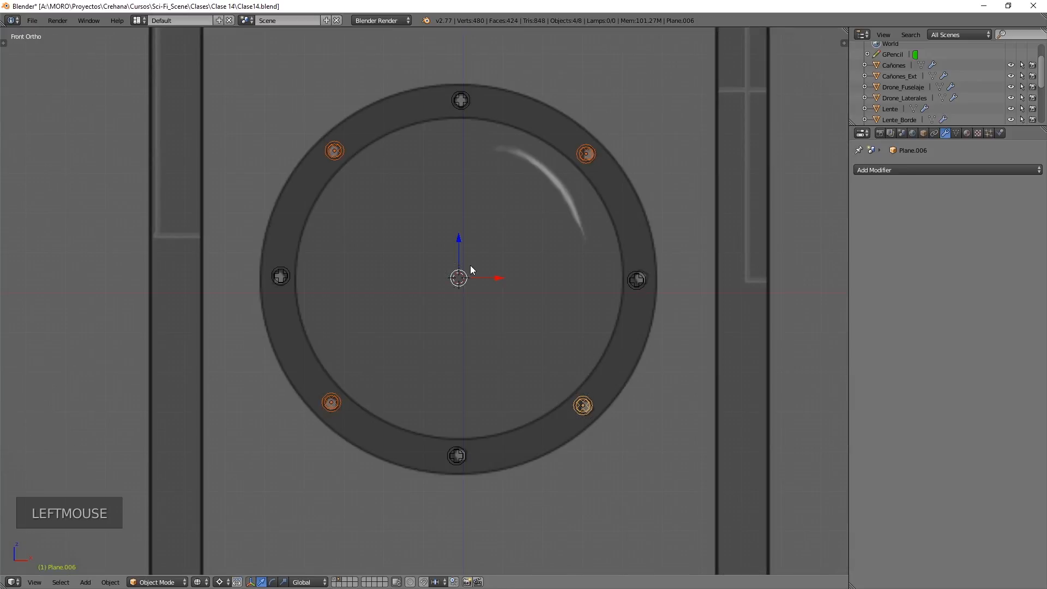
{"action": "key", "text": "z"}
{"action": "scroll", "coordinate": [471, 265], "scroll_direction": "down", "scroll_amount": 2}
{"action": "middle_click_drag", "start_coordinate": [478, 249], "coordinate": [428, 263]}
{"action": "key", "text": "a"}
{"action": "scroll", "coordinate": [279, 303], "scroll_direction": "down", "scroll_amount": 4}
{"action": "middle_click_drag", "start_coordinate": [279, 304], "coordinate": [437, 260], "text": "shift"}
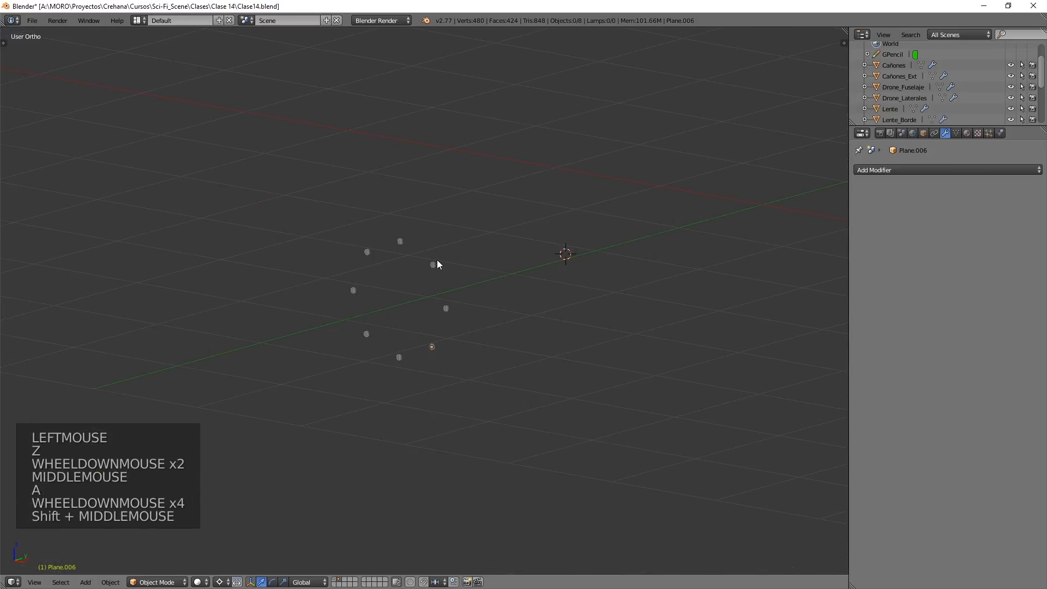
{"action": "scroll", "coordinate": [433, 263], "scroll_direction": "up", "scroll_amount": 4}
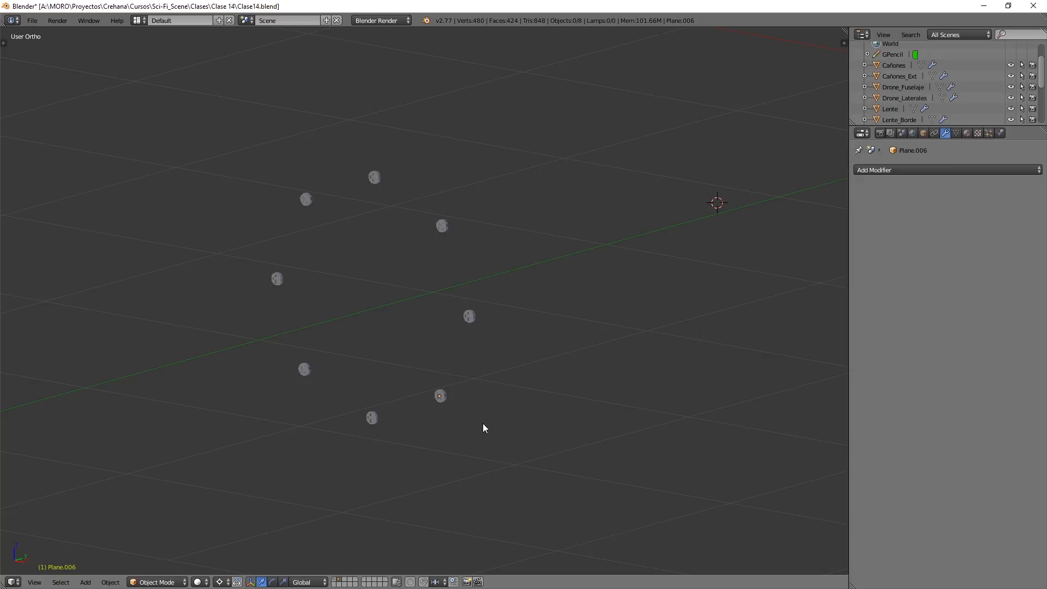
{"action": "key", "text": "b"}
{"action": "left_click_drag", "start_coordinate": [505, 456], "coordinate": [160, 134]}
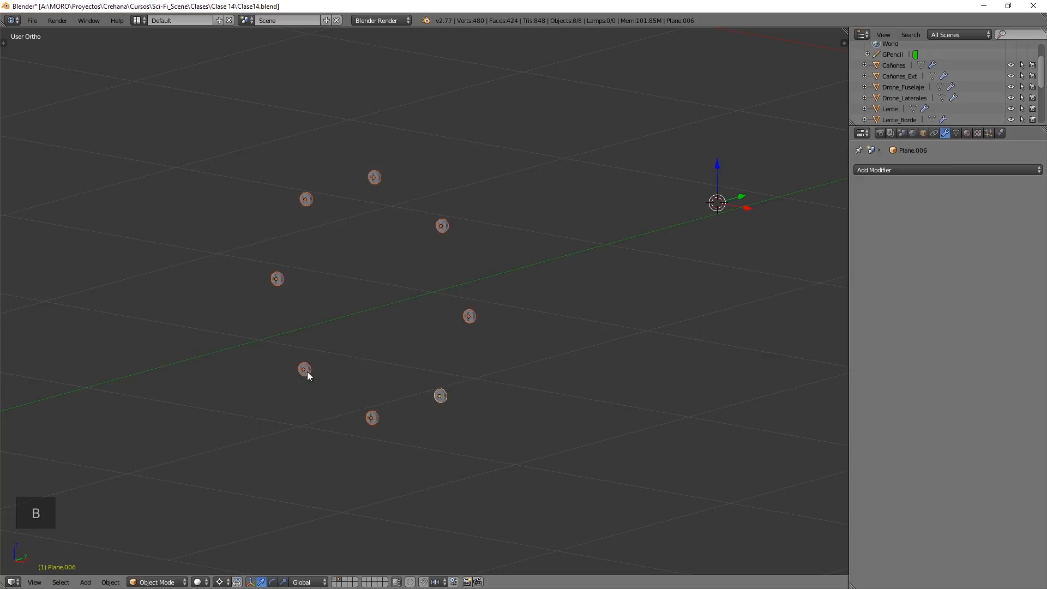
Step: Show the drone's layer together with the eight selected screws
{"action": "left_click", "coordinate": [337, 582], "text": "shift"}
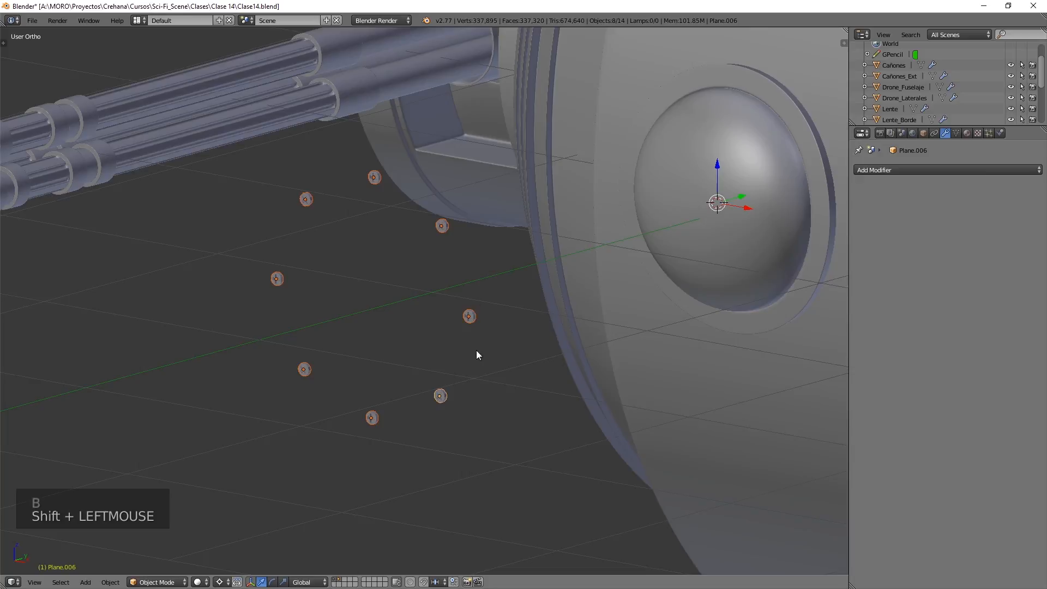
{"action": "scroll", "coordinate": [669, 231], "scroll_direction": "down", "scroll_amount": 2}
{"action": "middle_click_drag", "start_coordinate": [670, 237], "coordinate": [552, 302], "text": "shift"}
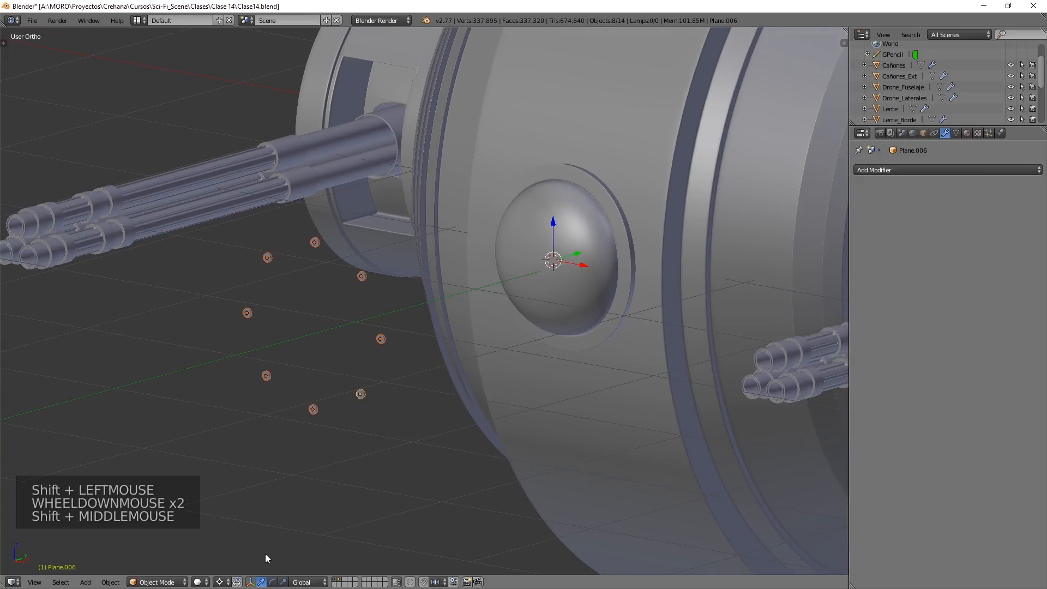
Step: Set the pivot point to Median Point and move the eight selected screws along the Y axis onto the drone's lens ring
{"action": "left_click", "coordinate": [219, 583]}
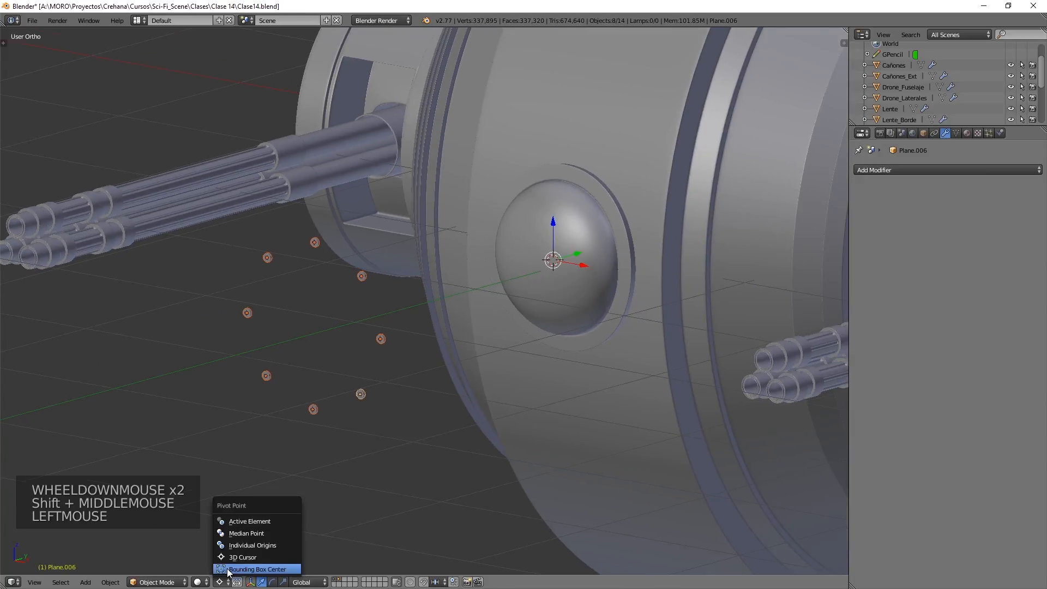
{"action": "left_click", "coordinate": [247, 532]}
{"action": "left_click_drag", "start_coordinate": [336, 326], "coordinate": [578, 248]}
{"action": "middle_click_drag", "start_coordinate": [646, 241], "coordinate": [538, 292], "text": "shift"}
{"action": "scroll", "coordinate": [537, 293], "scroll_direction": "up", "scroll_amount": 6}
{"action": "middle_click_drag", "start_coordinate": [630, 265], "coordinate": [469, 284], "text": "shift"}
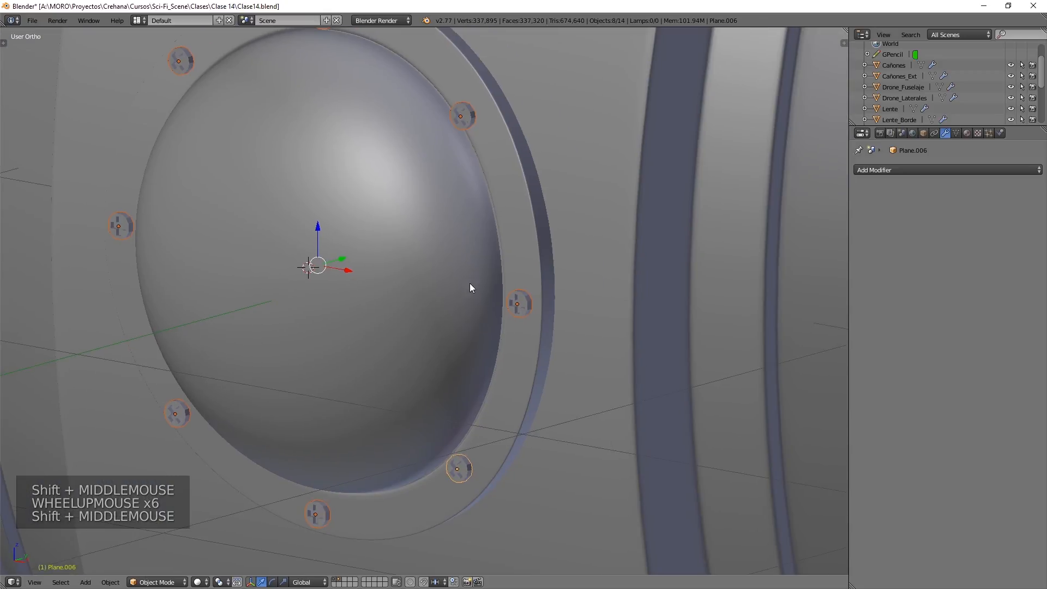
Step: Seat the upper-right screw on the lens ring by moving it slightly along Y, and rotate it to vary its cross slot
{"action": "scroll", "coordinate": [558, 293], "scroll_direction": "up", "scroll_amount": 3}
{"action": "middle_click_drag", "start_coordinate": [558, 293], "coordinate": [360, 296], "text": "shift"}
{"action": "right_click", "coordinate": [394, 282]}
{"action": "scroll", "coordinate": [410, 274], "scroll_direction": "up", "scroll_amount": 4}
{"action": "scroll", "coordinate": [411, 275], "scroll_direction": "down", "scroll_amount": 1}
{"action": "scroll", "coordinate": [410, 275], "scroll_direction": "up", "scroll_amount": 1}
{"action": "left_click_drag", "start_coordinate": [360, 297], "coordinate": [365, 294]}
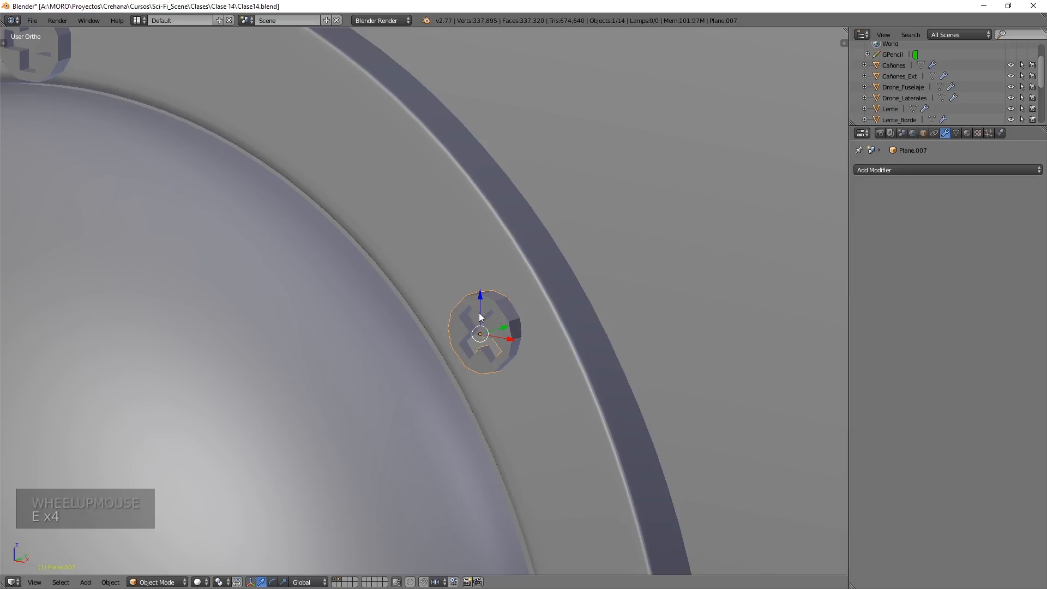
{"action": "key", "text": "r"}
Step: Move the screw at the top of the lens ring along Y into the surface and rotate it
{"action": "middle_click_drag", "start_coordinate": [110, 103], "coordinate": [306, 310], "text": "shift"}
{"action": "right_click", "coordinate": [414, 328]}
{"action": "scroll", "coordinate": [327, 295], "scroll_direction": "up", "scroll_amount": 3}
{"action": "left_click_drag", "start_coordinate": [297, 322], "coordinate": [344, 315]}
{"action": "key", "text": "r"}
Step: Seat the upper-left screw against the ring by moving it along Y, and rotate its slot to a different angle
{"action": "scroll", "coordinate": [289, 366], "scroll_direction": "down", "scroll_amount": 5}
{"action": "middle_click_drag", "start_coordinate": [286, 366], "coordinate": [427, 335], "text": "shift"}
{"action": "scroll", "coordinate": [428, 335], "scroll_direction": "up", "scroll_amount": 3}
{"action": "right_click", "coordinate": [427, 335]}
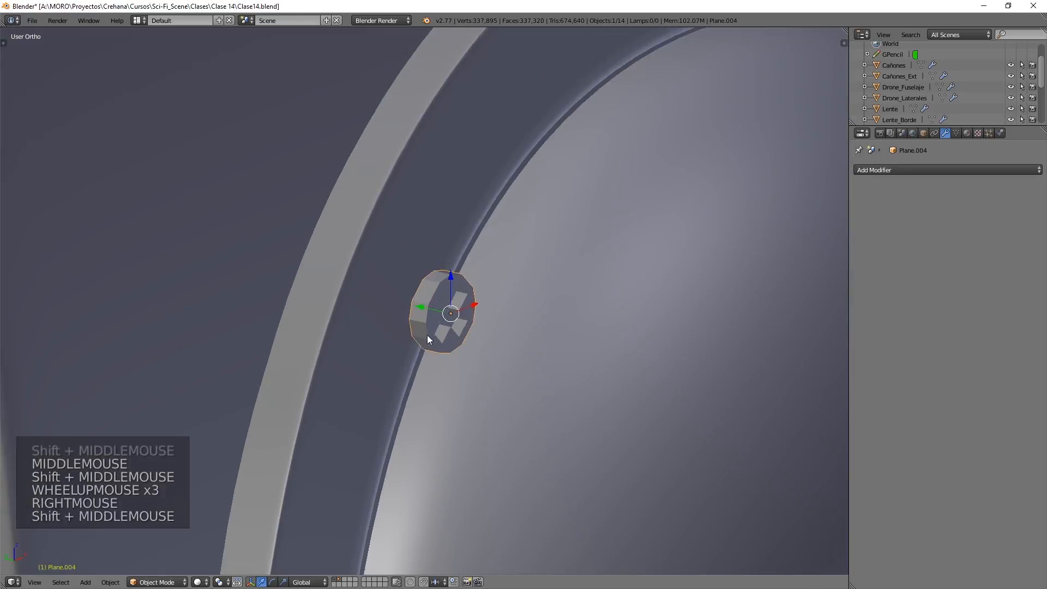
{"action": "left_click_drag", "start_coordinate": [423, 304], "coordinate": [362, 297]}
{"action": "key", "text": "r"}
Step: Select the next screw down the ring's left side and push it along Y towards the ring by about 0.02
{"action": "scroll", "coordinate": [452, 286], "scroll_direction": "down", "scroll_amount": 5}
{"action": "middle_click_drag", "start_coordinate": [362, 545], "coordinate": [313, 355], "text": "shift"}
{"action": "right_click", "coordinate": [313, 355]}
{"action": "middle_click_drag", "start_coordinate": [313, 397], "coordinate": [324, 141], "text": "shift"}
{"action": "scroll", "coordinate": [324, 305], "scroll_direction": "up", "scroll_amount": 4}
{"action": "right_click", "coordinate": [305, 341]}
{"action": "middle_click_drag", "start_coordinate": [297, 354], "coordinate": [319, 336], "text": "shift"}
{"action": "left_click_drag", "start_coordinate": [306, 336], "coordinate": [315, 336]}
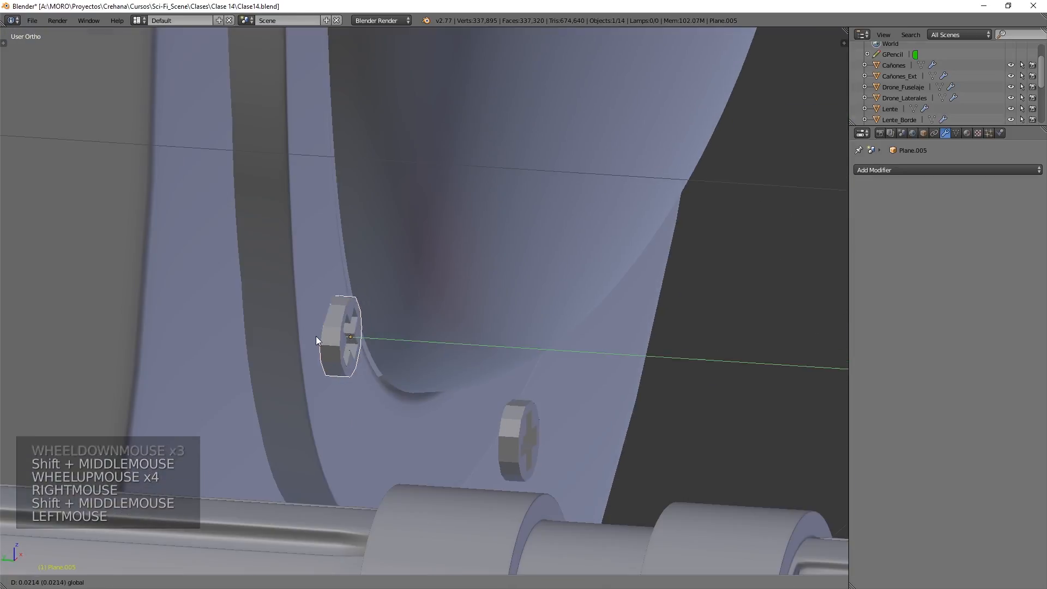
Step: Tilt the same left-side screw with trackball rotation to follow the ring's surface and nudge it slightly along Y
{"action": "scroll", "coordinate": [311, 341], "scroll_direction": "up", "scroll_amount": 2}
{"action": "middle_click_drag", "start_coordinate": [303, 354], "coordinate": [339, 312], "text": "shift"}
{"action": "key", "text": "r"}
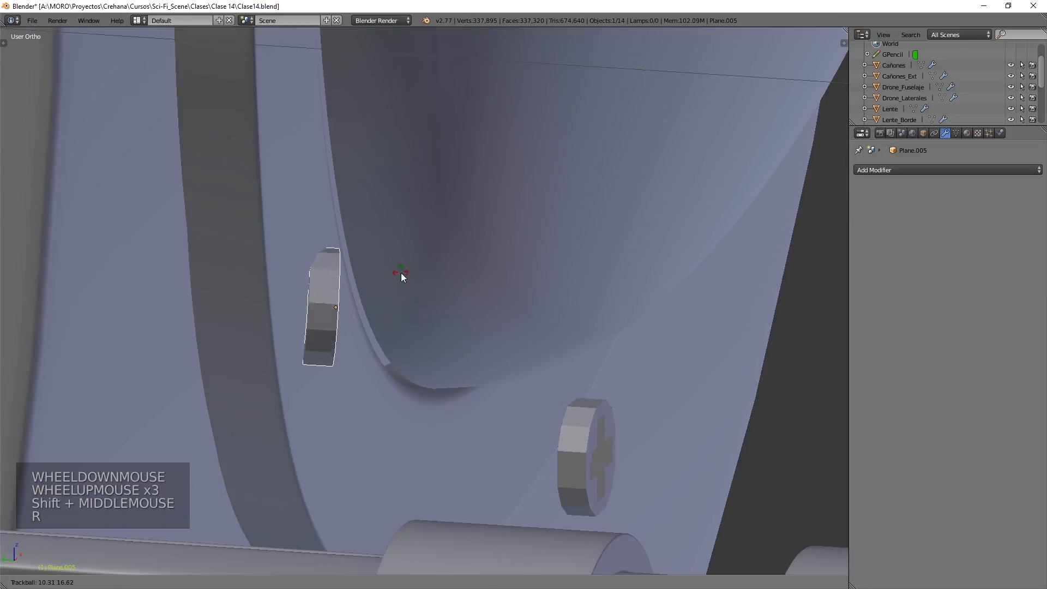
{"action": "key", "text": "r"}
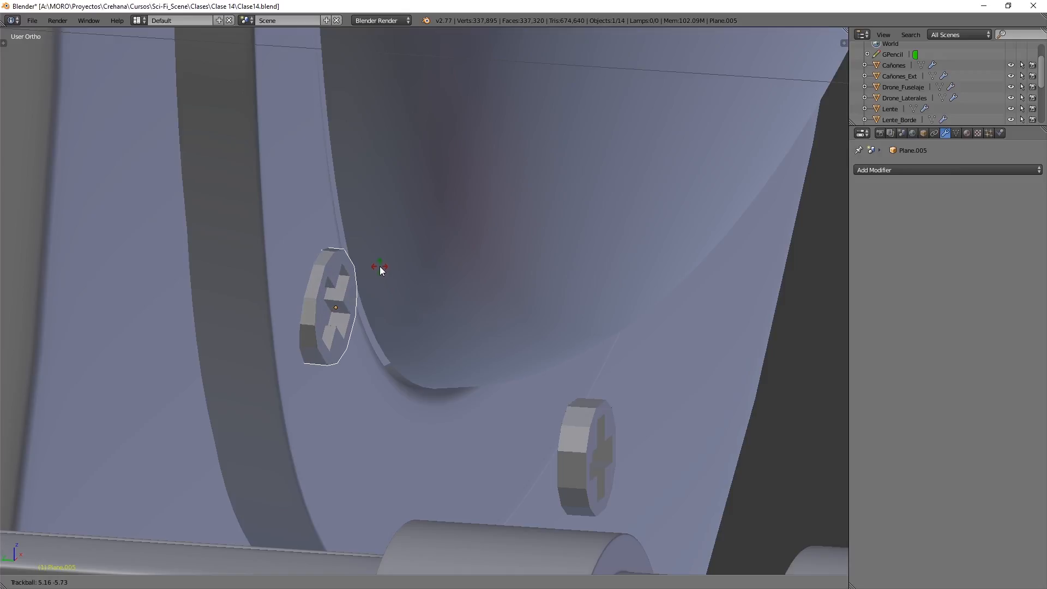
{"action": "left_click", "coordinate": [379, 266]}
{"action": "key", "text": "r"}
{"action": "left_click", "coordinate": [426, 260]}
{"action": "left_click_drag", "start_coordinate": [300, 306], "coordinate": [296, 306]}
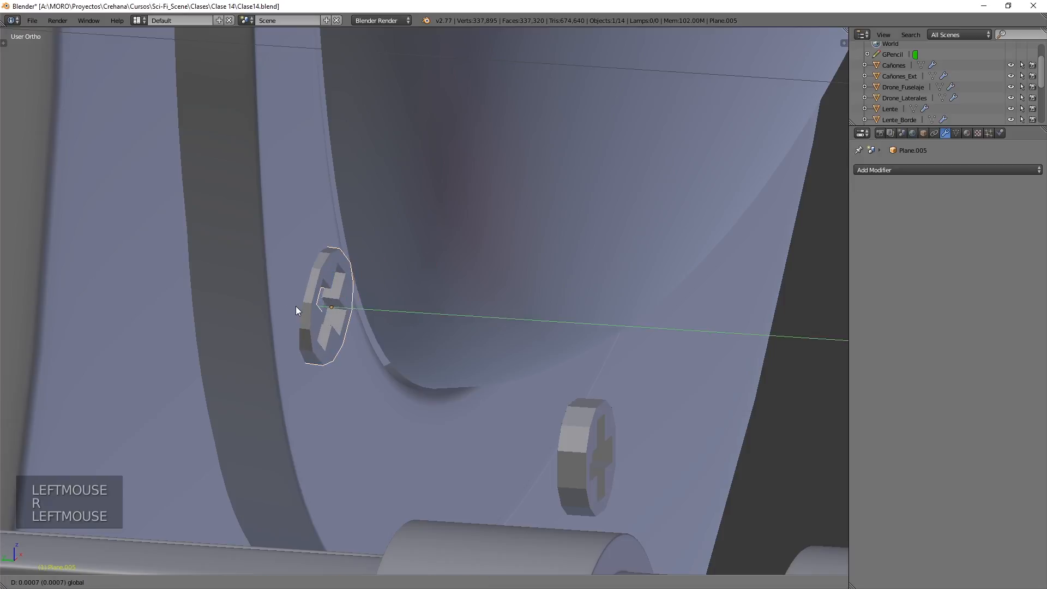
Step: Move the screw below the lens about 0.045 along Y into the ring and rotate it slightly
{"action": "scroll", "coordinate": [703, 292], "scroll_direction": "down", "scroll_amount": 5}
{"action": "middle_click_drag", "start_coordinate": [296, 306], "coordinate": [343, 261]}
{"action": "scroll", "coordinate": [342, 261], "scroll_direction": "up", "scroll_amount": 3}
{"action": "scroll", "coordinate": [343, 261], "scroll_direction": "up", "scroll_amount": 5}
{"action": "right_click", "coordinate": [319, 253]}
{"action": "middle_click_drag", "start_coordinate": [348, 330], "coordinate": [415, 360]}
{"action": "left_click_drag", "start_coordinate": [420, 365], "coordinate": [512, 362]}
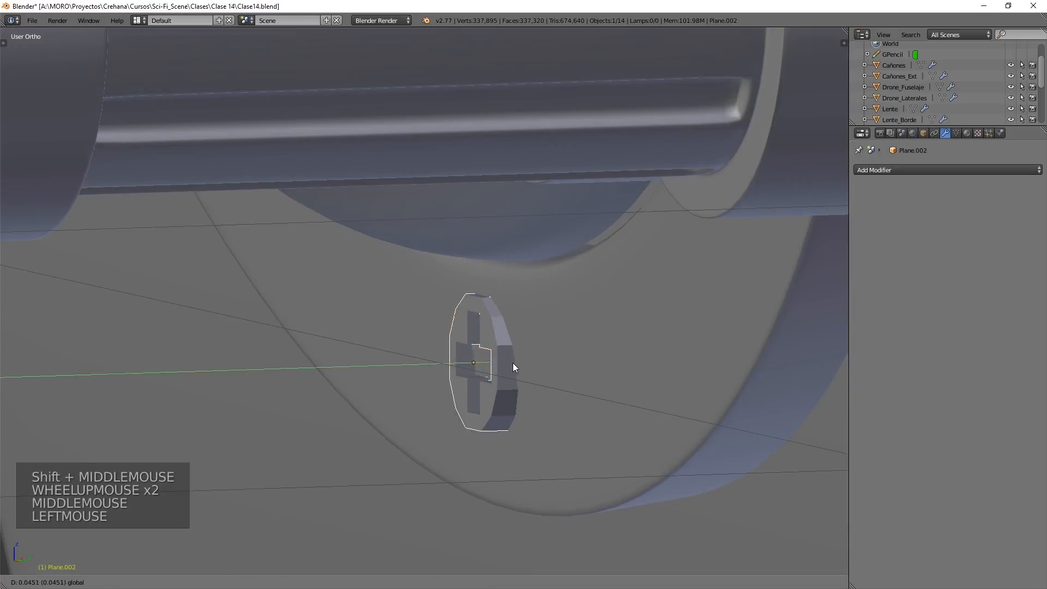
{"action": "key", "text": "r"}
{"action": "left_click", "coordinate": [421, 359]}
Step: Select the lower-right screw and adjust its seating against the ring's surface
{"action": "scroll", "coordinate": [515, 347], "scroll_direction": "down", "scroll_amount": 6}
{"action": "middle_click_drag", "start_coordinate": [515, 347], "coordinate": [497, 404], "text": "shift"}
{"action": "middle_click_drag", "start_coordinate": [496, 404], "coordinate": [458, 273]}
{"action": "right_click", "coordinate": [623, 295]}
{"action": "scroll", "coordinate": [627, 343], "scroll_direction": "up", "scroll_amount": 7}
{"action": "left_click", "coordinate": [589, 362]}
{"action": "scroll", "coordinate": [584, 359], "scroll_direction": "down", "scroll_amount": 6}
Step: Deselect everything and examine the ring of screws around the lens from the front in wireframe
{"action": "key", "text": "a"}
{"action": "scroll", "coordinate": [584, 359], "scroll_direction": "down", "scroll_amount": 7}
{"action": "key", "text": "KP_1"}
{"action": "key", "text": "z"}
{"action": "scroll", "coordinate": [427, 264], "scroll_direction": "up", "scroll_amount": 2}
{"action": "scroll", "coordinate": [428, 264], "scroll_direction": "down", "scroll_amount": 1}
{"action": "scroll", "coordinate": [427, 264], "scroll_direction": "up", "scroll_amount": 6}
{"action": "scroll", "coordinate": [409, 320], "scroll_direction": "down", "scroll_amount": 2}
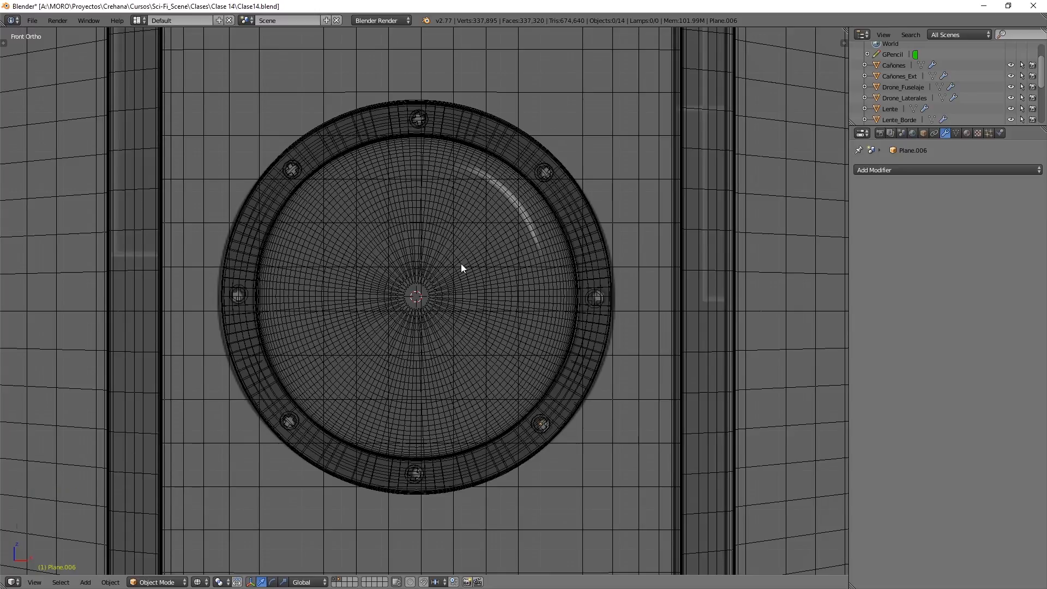
{"action": "scroll", "coordinate": [462, 268], "scroll_direction": "down", "scroll_amount": 8}
Step: Select the Drone_Fuselaje object and open its mesh for editing in solid shading
{"action": "right_click", "coordinate": [444, 154]}
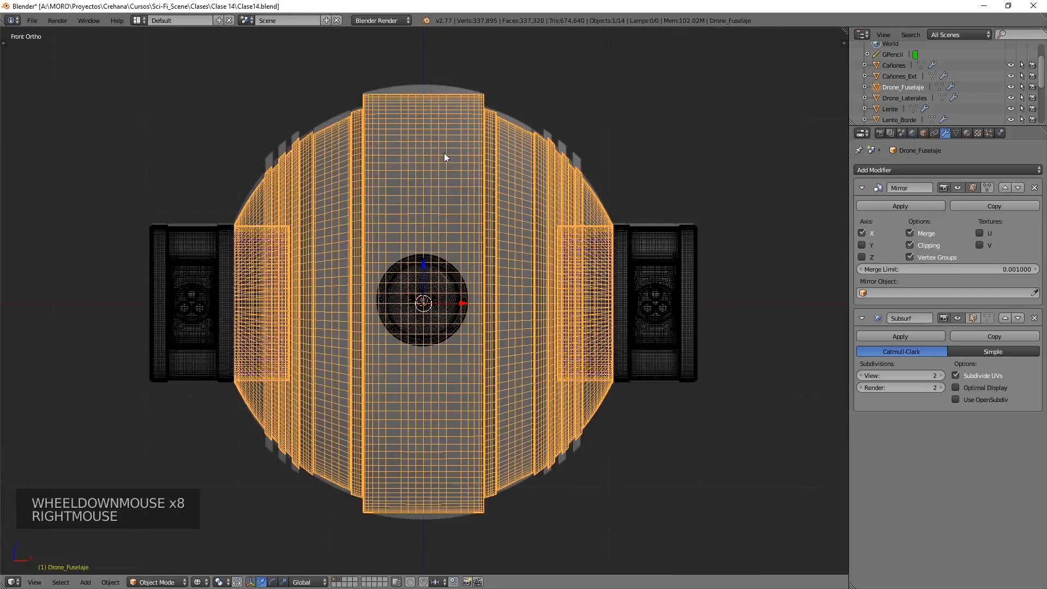
{"action": "key", "text": "z"}
{"action": "middle_click_drag", "start_coordinate": [391, 201], "coordinate": [388, 216]}
{"action": "key", "text": "Tab"}
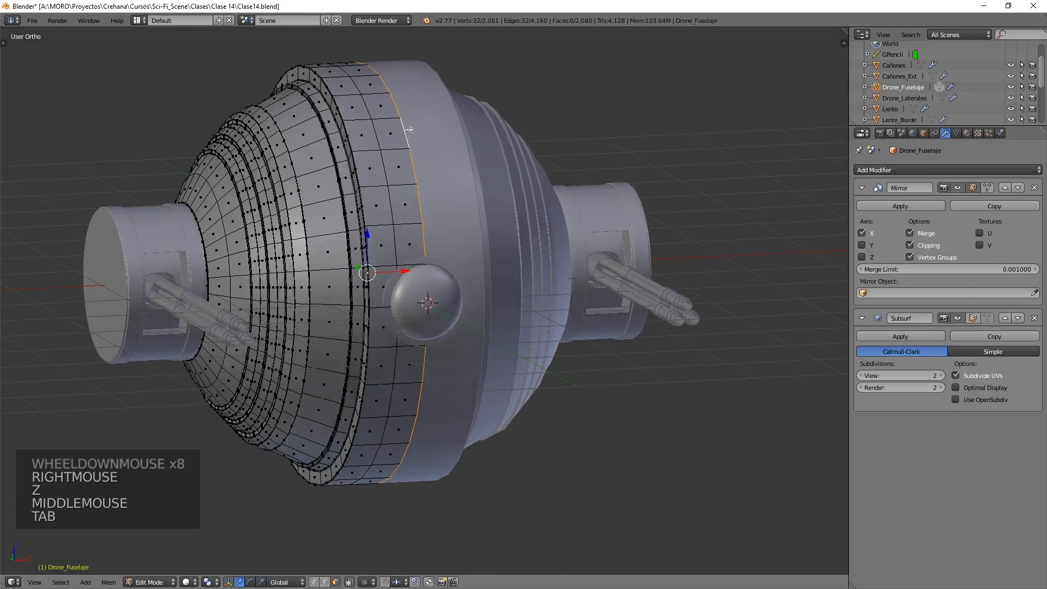
Step: Grow the selection from the fuselage's central edge loop seven times to cover the raised outer band
{"action": "key", "text": "ctrl+KP_Add"}
{"action": "key", "text": "ctrl+KP_Add"}
{"action": "key", "text": "ctrl+KP_Add"}
{"action": "key", "text": "ctrl+KP_Add"}
{"action": "key", "text": "ctrl+KP_Add"}
{"action": "key", "text": "ctrl+KP_Add"}
{"action": "key", "text": "ctrl+KP_Add"}
{"action": "middle_click_drag", "start_coordinate": [450, 159], "coordinate": [422, 267], "text": "shift"}
{"action": "key", "text": "g"}
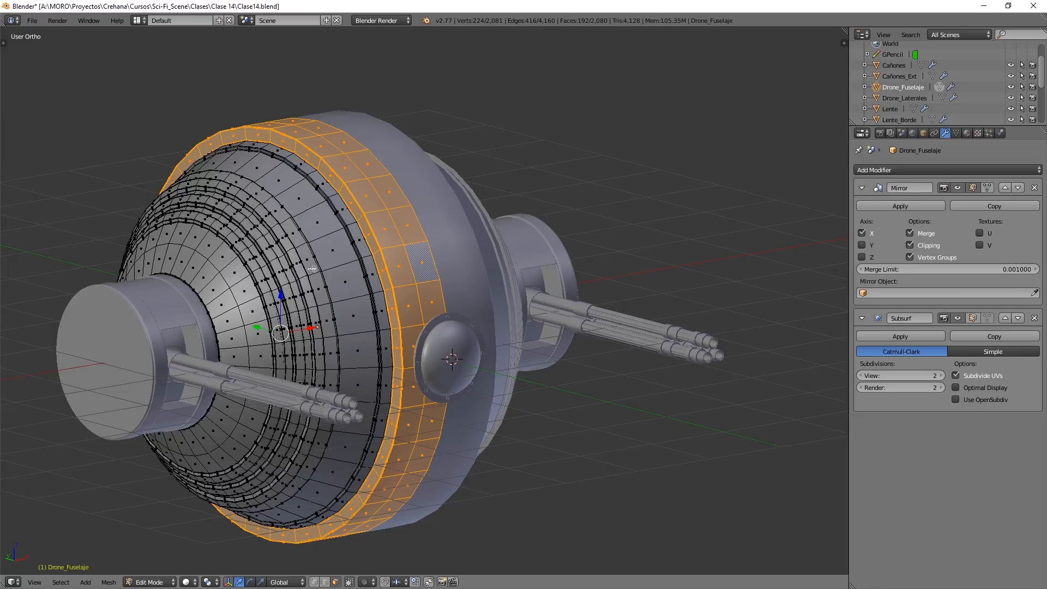
{"action": "middle_click_drag", "start_coordinate": [312, 269], "coordinate": [357, 292], "text": "shift"}
{"action": "scroll", "coordinate": [358, 291], "scroll_direction": "up", "scroll_amount": 3}
{"action": "middle_click_drag", "start_coordinate": [505, 202], "coordinate": [472, 258], "text": "shift"}
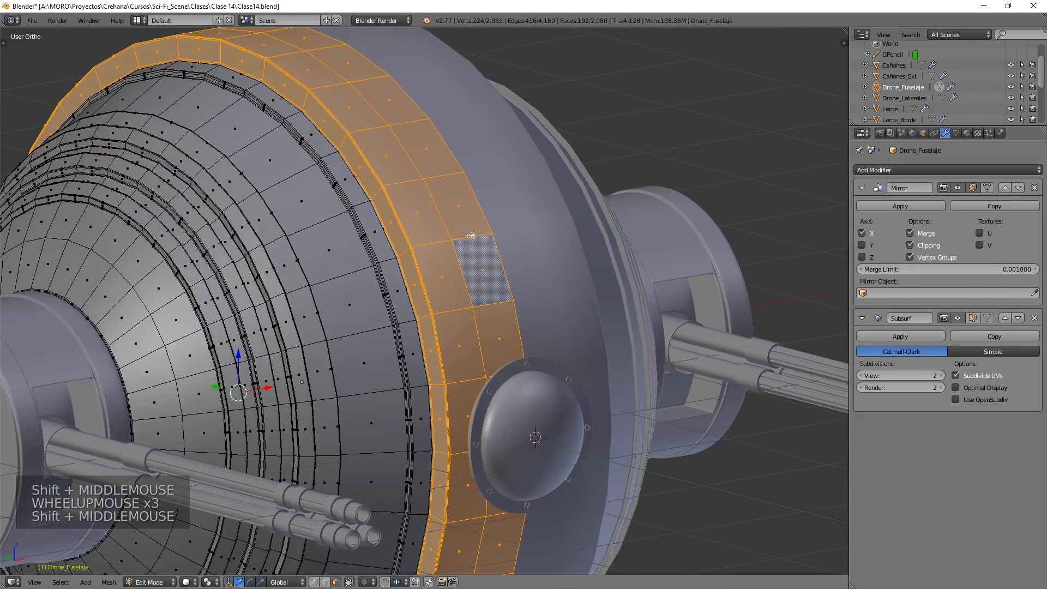
Step: Select the fuselage's central face loop and grow the selection seven times to cover the whole raised outer band
{"action": "right_click", "coordinate": [471, 236], "text": "alt"}
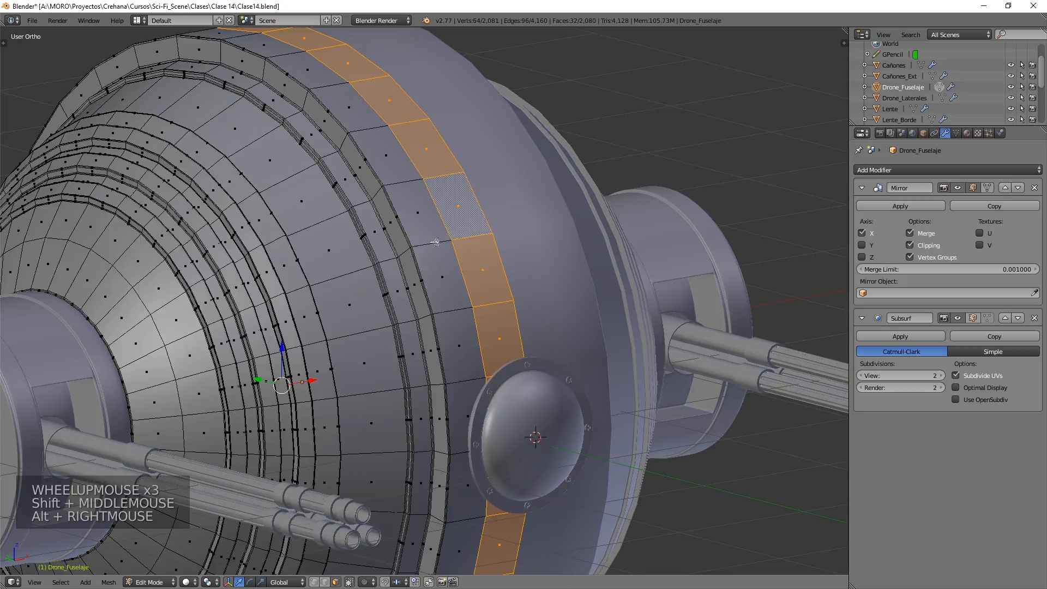
{"action": "middle_click_drag", "start_coordinate": [435, 242], "coordinate": [485, 297], "text": "shift"}
{"action": "key", "text": "ctrl+KP_Add"}
{"action": "key", "text": "ctrl+KP_Add"}
{"action": "key", "text": "ctrl+KP_Add"}
{"action": "key", "text": "ctrl+KP_Add"}
{"action": "key", "text": "ctrl+KP_Add"}
{"action": "key", "text": "ctrl+KP_Add"}
{"action": "key", "text": "ctrl+KP_Add"}
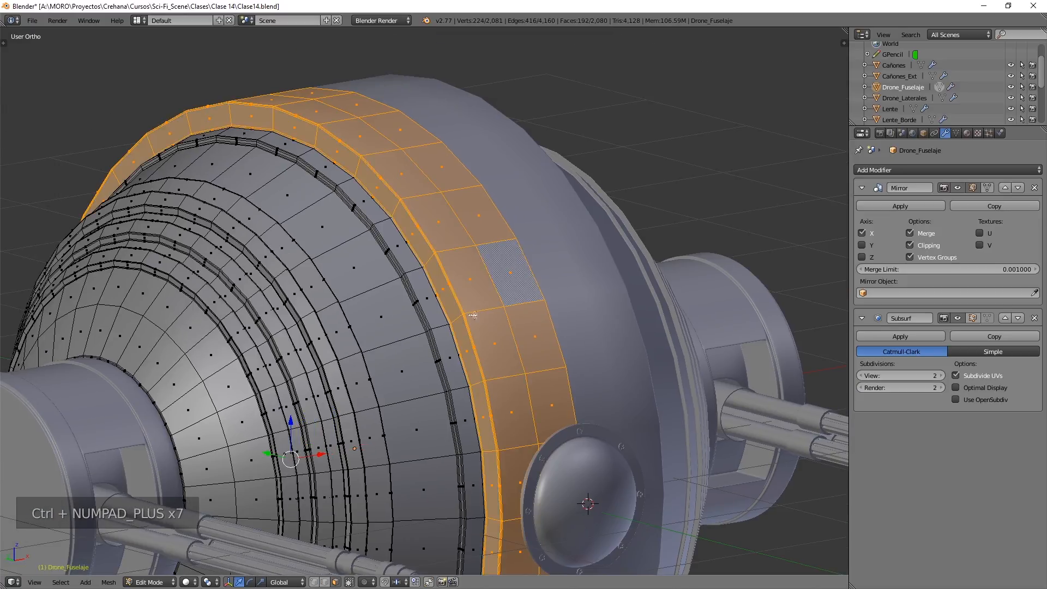
Step: Separate the selected outer band from the fuselage into its own object and return to Object Mode
{"action": "scroll", "coordinate": [460, 206], "scroll_direction": "up", "scroll_amount": 5}
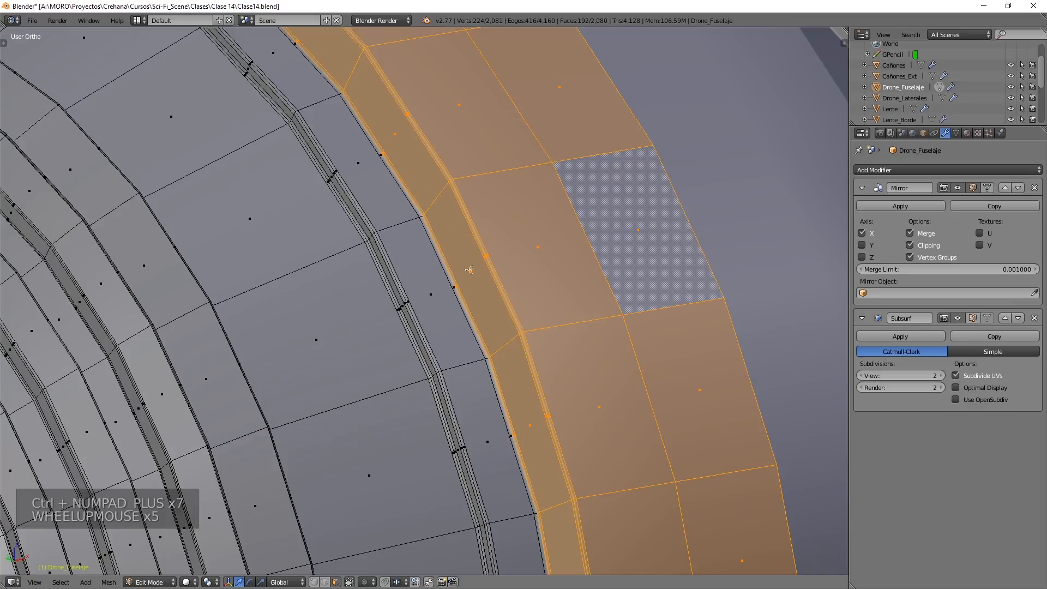
{"action": "scroll", "coordinate": [462, 213], "scroll_direction": "down", "scroll_amount": 6}
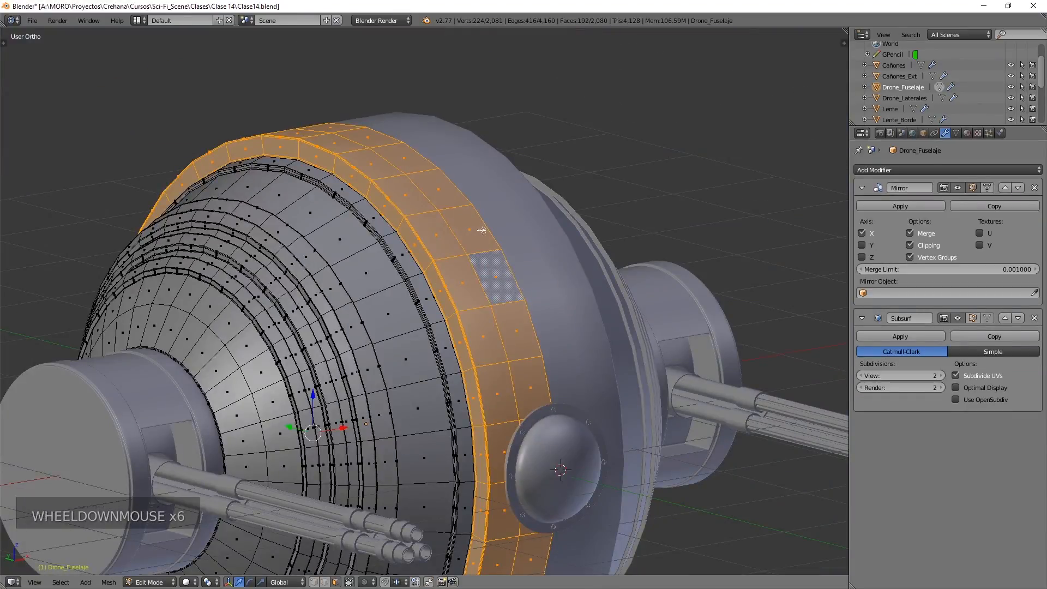
{"action": "key", "text": "p"}
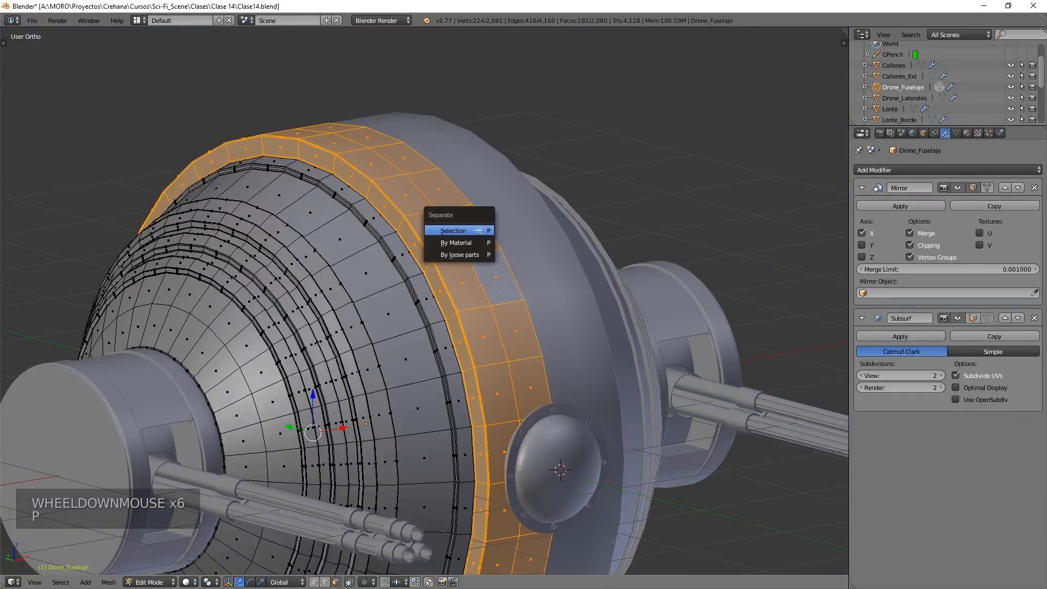
{"action": "left_click", "coordinate": [478, 230]}
{"action": "key", "text": "Tab"}
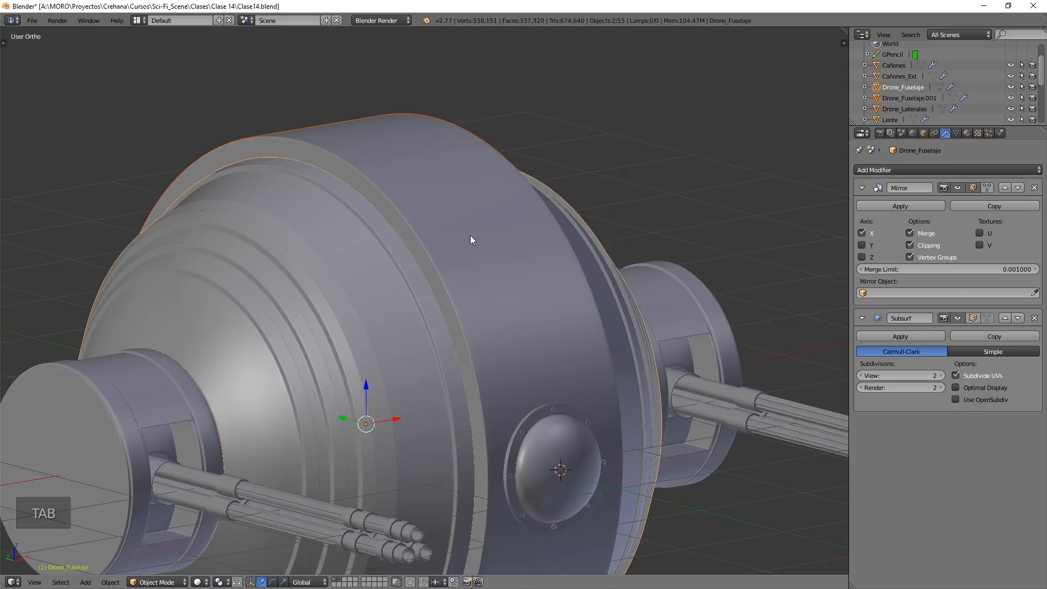
Step: Try moving the separated band and the fuselage body in turn, cancelling each move
{"action": "right_click", "coordinate": [465, 231]}
{"action": "key", "text": "g"}
{"action": "key", "text": "g"}
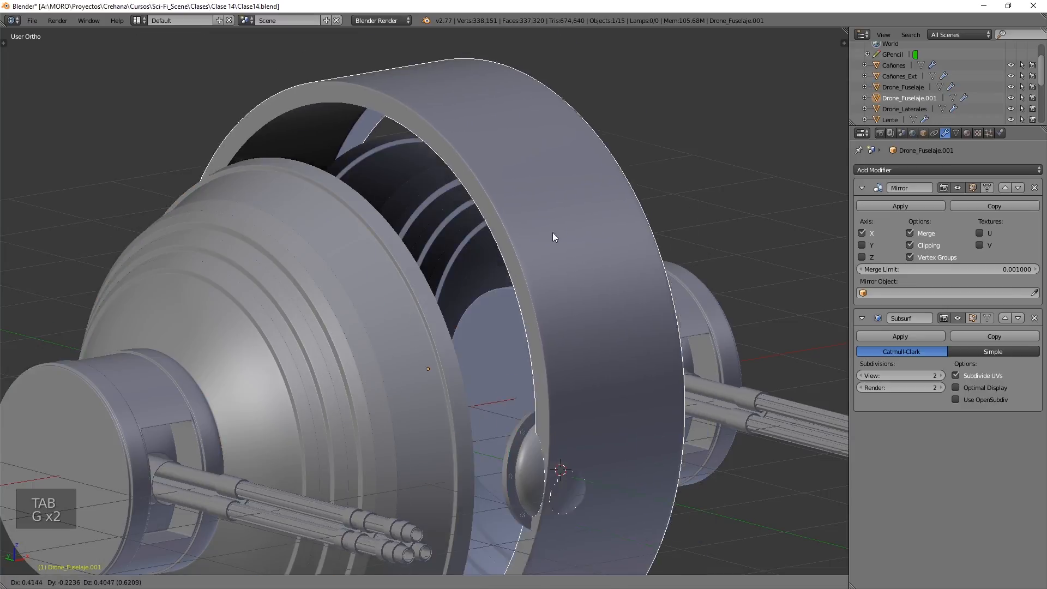
{"action": "right_click", "coordinate": [549, 201]}
{"action": "right_click", "coordinate": [372, 277]}
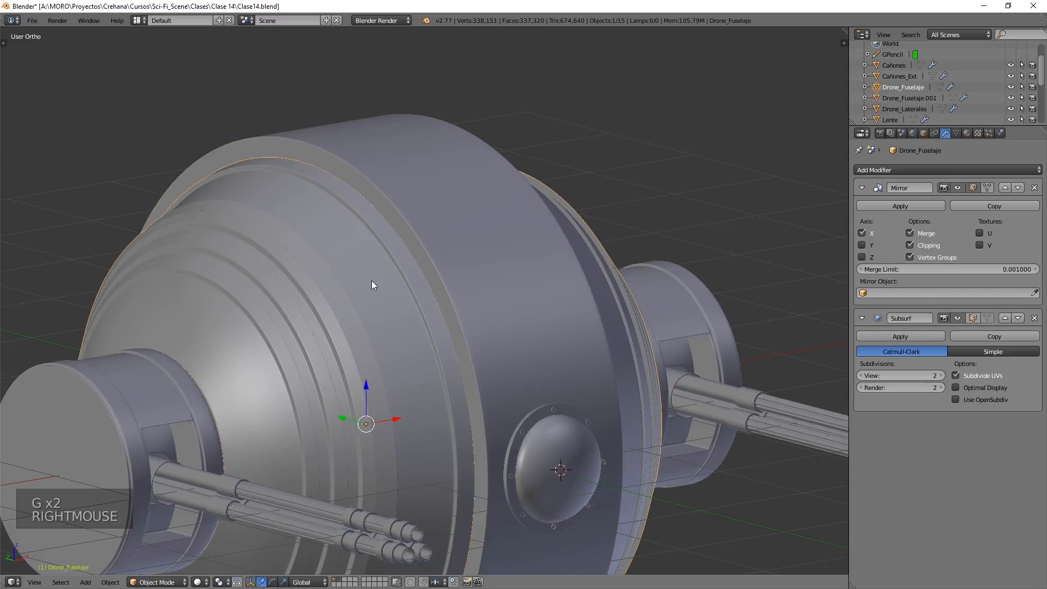
{"action": "key", "text": "g"}
{"action": "key", "text": "g"}
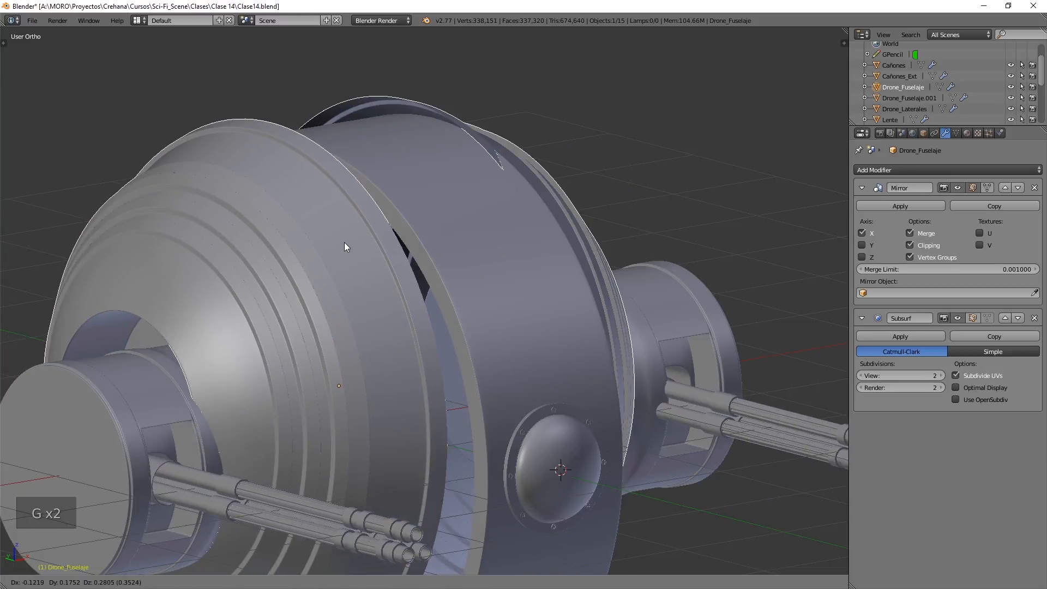
{"action": "right_click", "coordinate": [371, 217]}
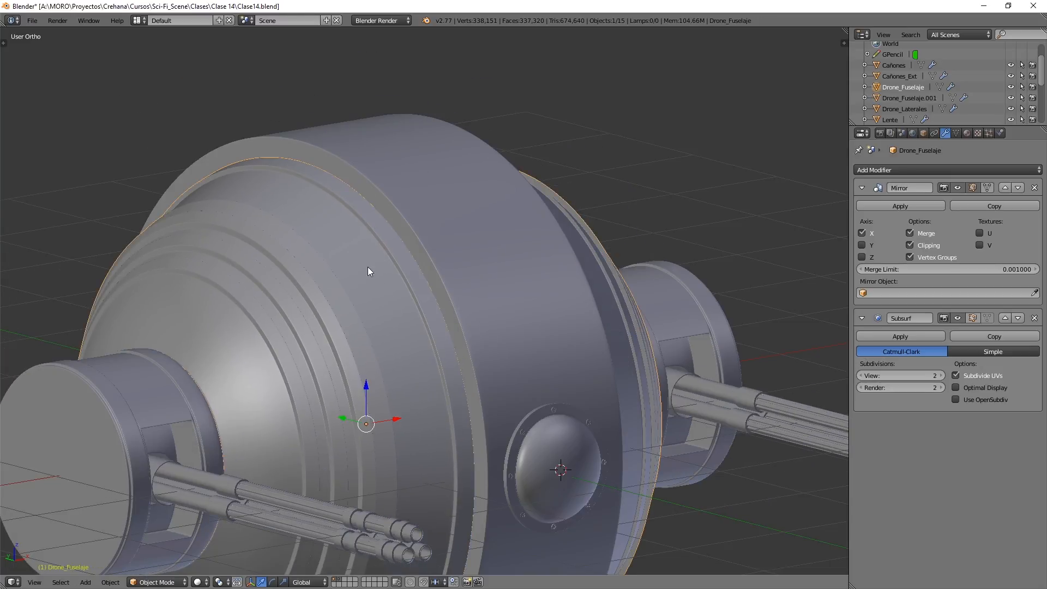
Step: Select the fuselage body's open inner border loop in vertex mode and move it along X to the mirror plane, working in wireframe
{"action": "key", "text": "Tab"}
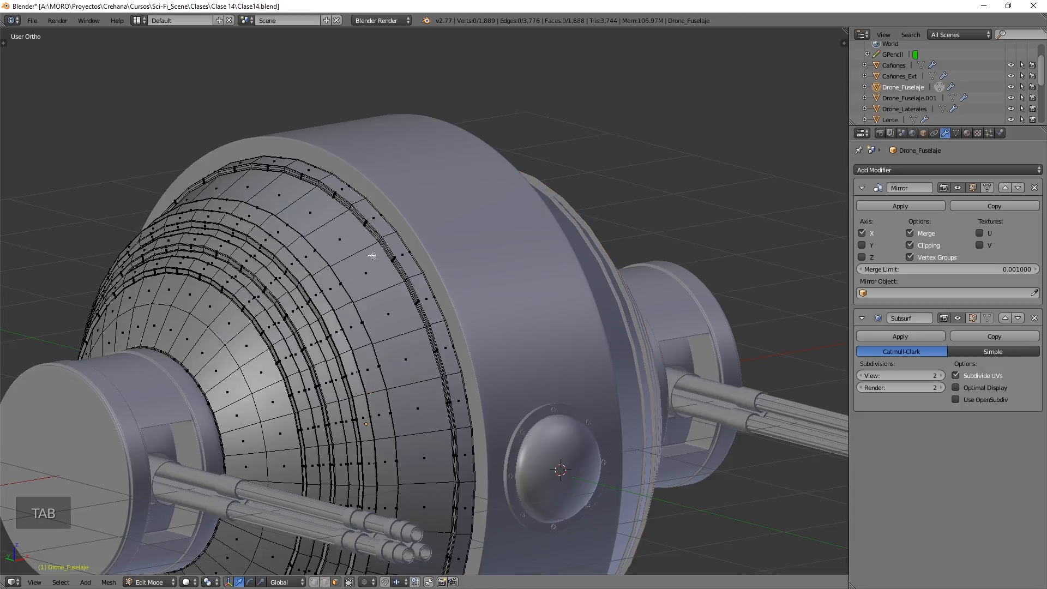
{"action": "left_click", "coordinate": [315, 582]}
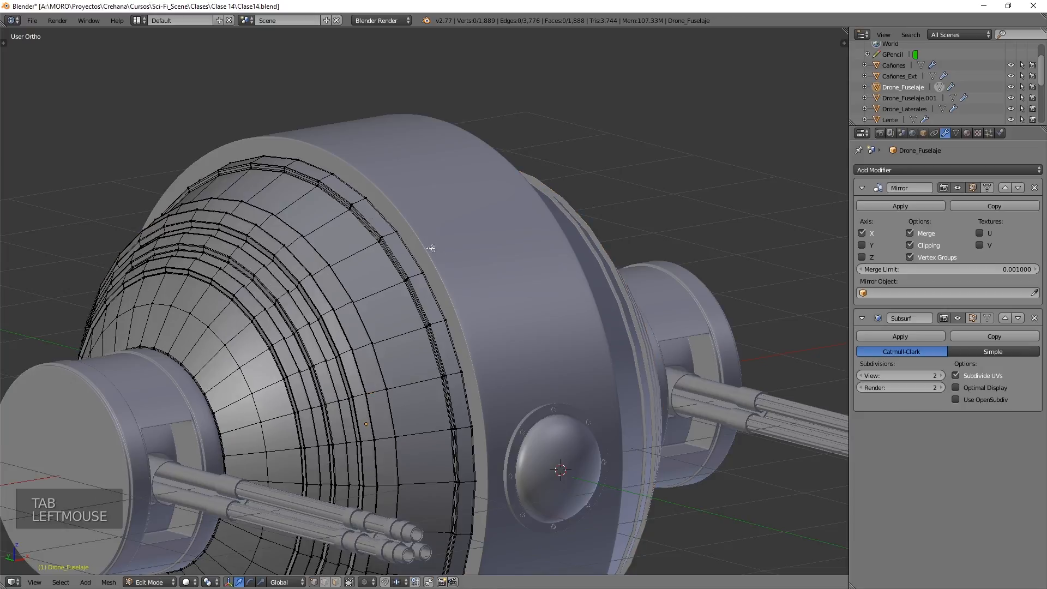
{"action": "right_click", "coordinate": [412, 246], "text": "alt"}
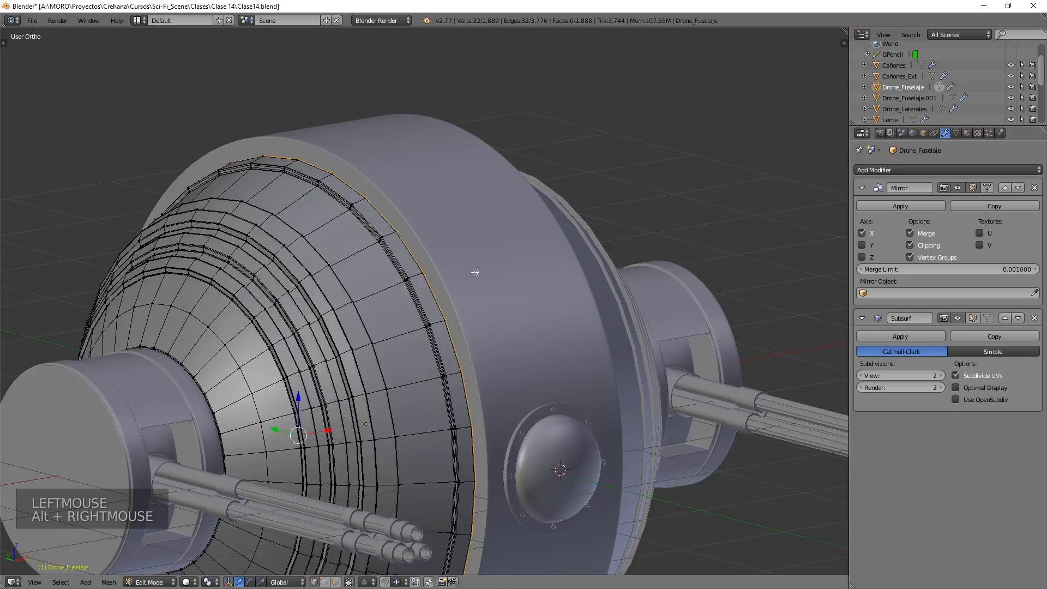
{"action": "middle_click_drag", "start_coordinate": [480, 258], "coordinate": [515, 279]}
{"action": "key", "text": "ctrl+z"}
{"action": "key", "text": "z"}
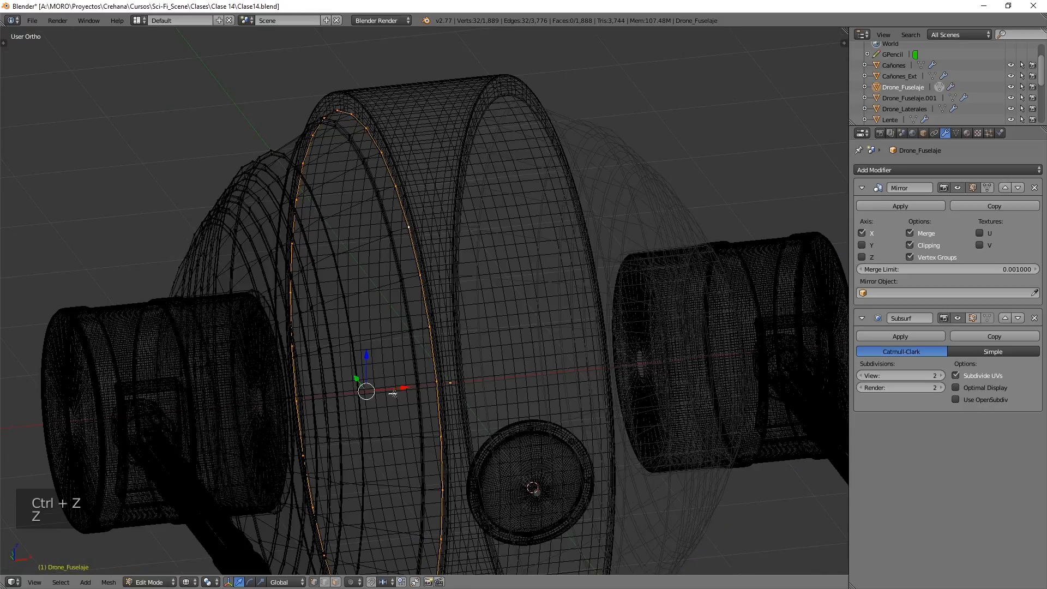
{"action": "left_click_drag", "start_coordinate": [402, 388], "coordinate": [487, 368]}
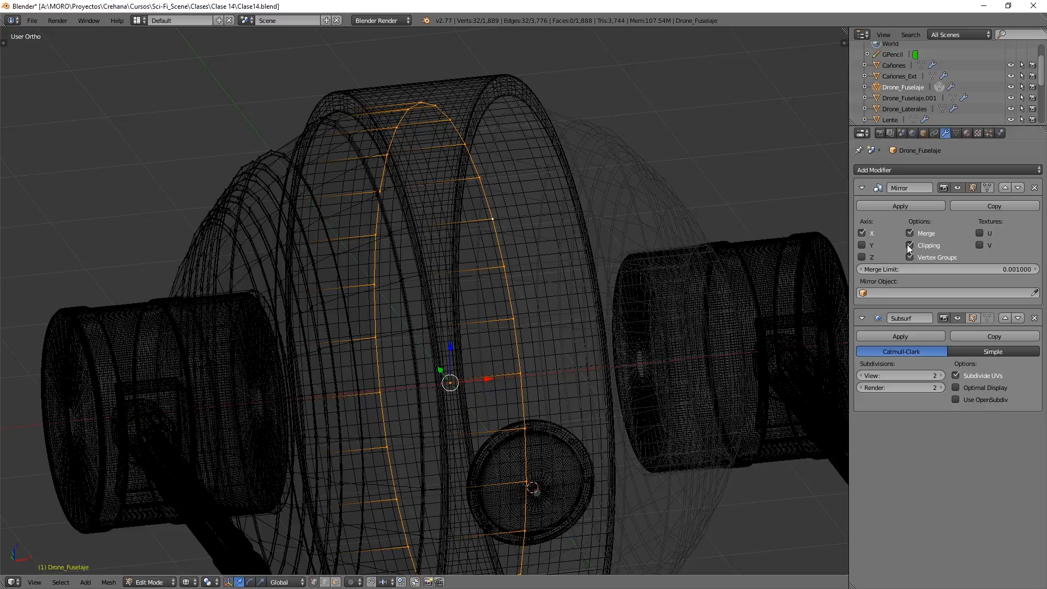
Step: Return to Object Mode in solid shading and check the closed fuselage with a trial move that is cancelled
{"action": "key", "text": "Tab"}
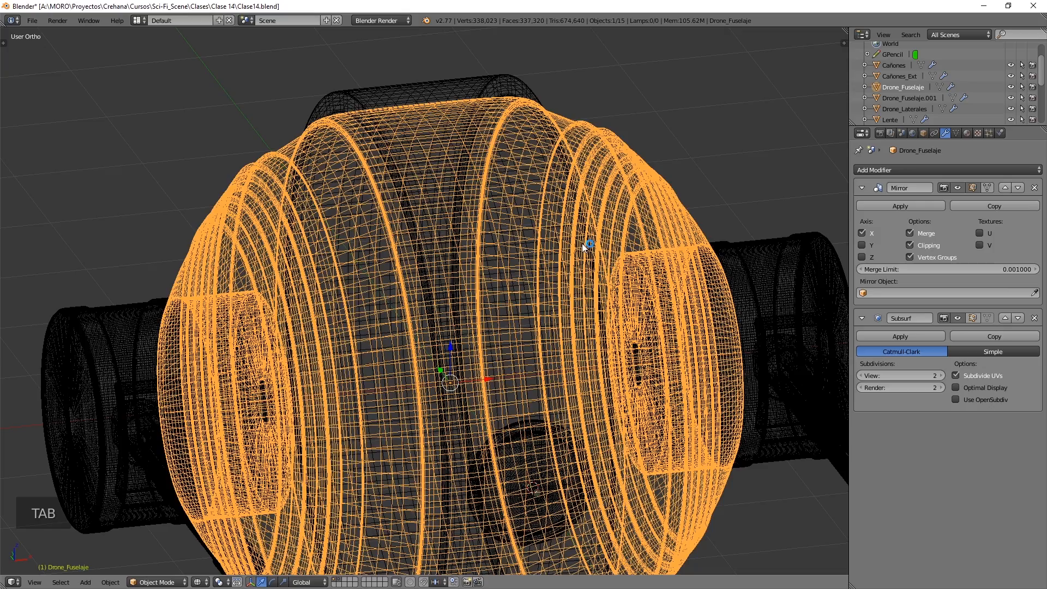
{"action": "scroll", "coordinate": [582, 244], "scroll_direction": "down", "scroll_amount": 1}
{"action": "key", "text": "z"}
{"action": "key", "text": "g"}
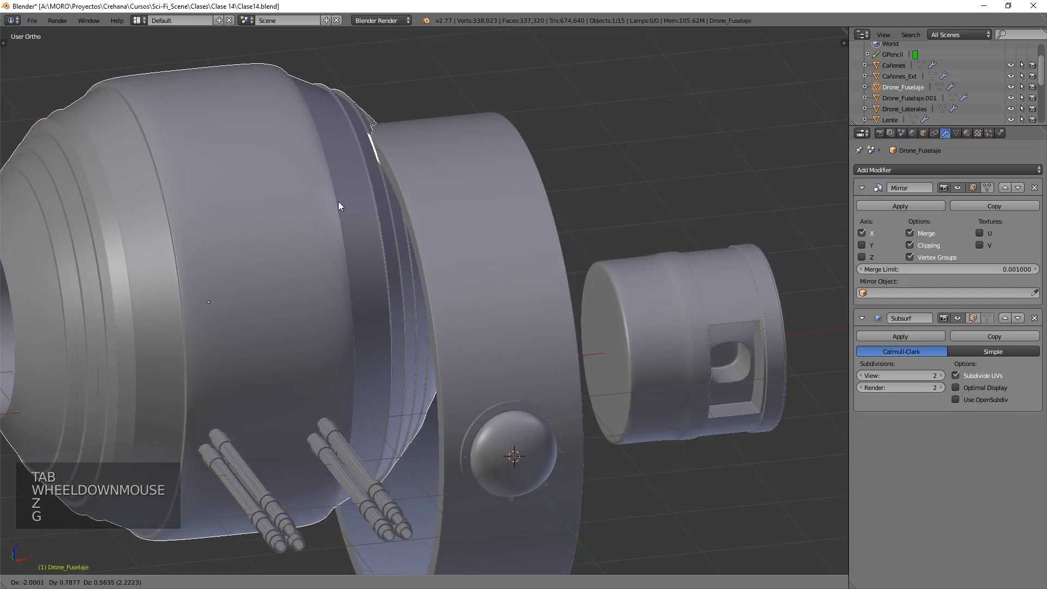
{"action": "right_click", "coordinate": [368, 214]}
Step: Select the separated band's open inner border loop in Edit Mode and show the model in wireframe
{"action": "right_click", "coordinate": [441, 197]}
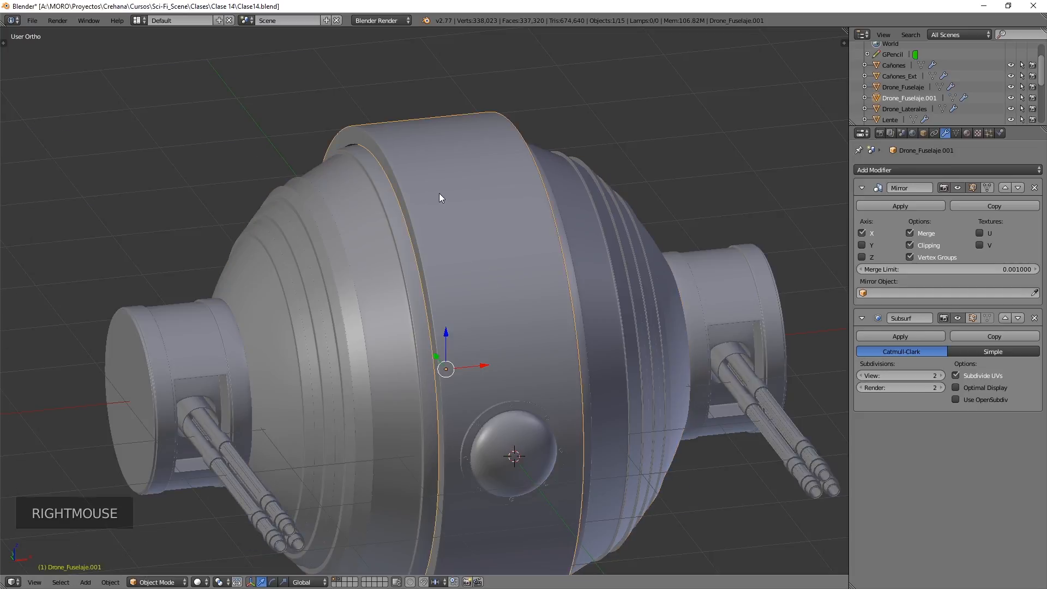
{"action": "key", "text": "Tab"}
{"action": "middle_click_drag", "start_coordinate": [416, 208], "coordinate": [376, 198]}
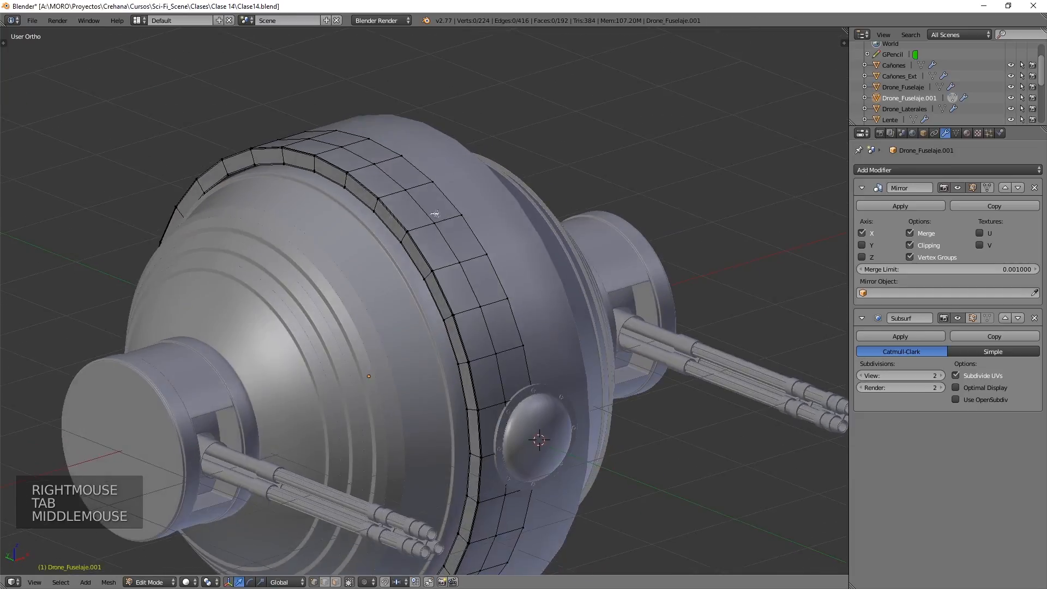
{"action": "scroll", "coordinate": [377, 198], "scroll_direction": "up", "scroll_amount": 5}
{"action": "right_click", "coordinate": [382, 195], "text": "alt"}
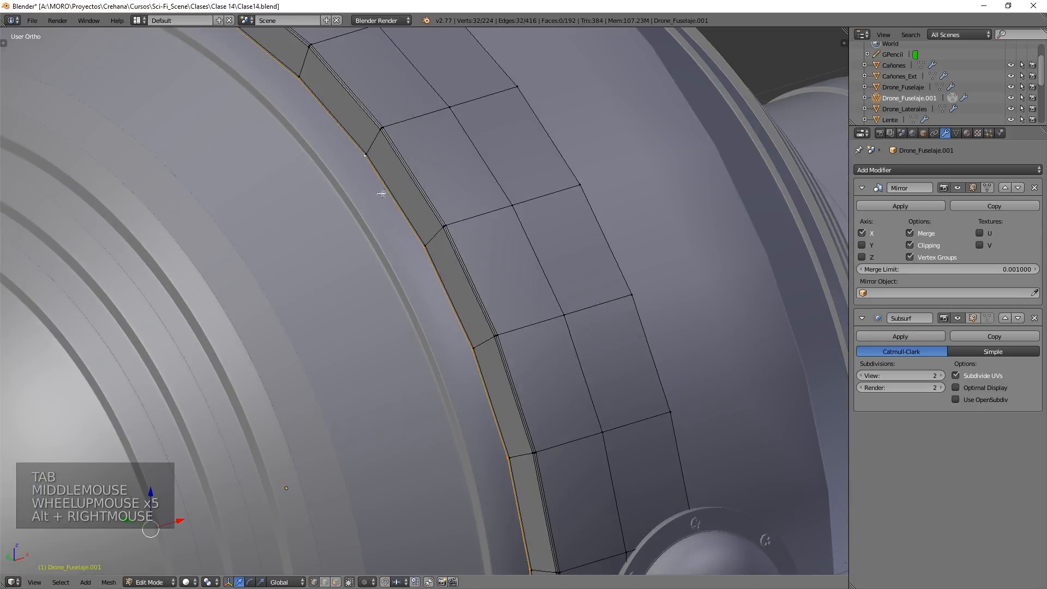
{"action": "scroll", "coordinate": [376, 199], "scroll_direction": "down", "scroll_amount": 4}
{"action": "key", "text": "z"}
{"action": "scroll", "coordinate": [349, 238], "scroll_direction": "down", "scroll_amount": 2}
{"action": "key", "text": "z"}
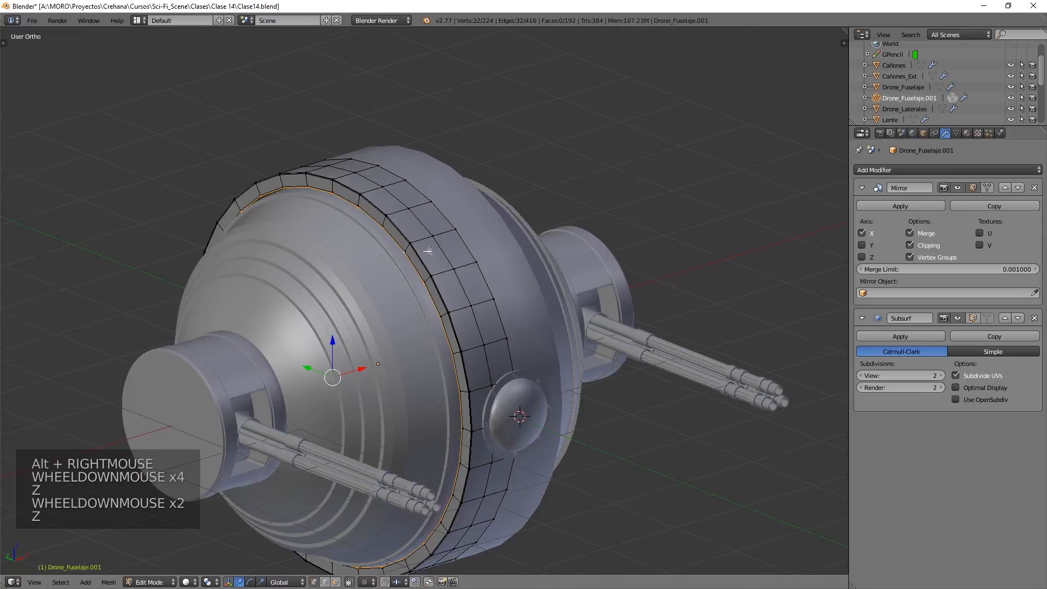
{"action": "scroll", "coordinate": [426, 246], "scroll_direction": "up", "scroll_amount": 1}
{"action": "key", "text": "z"}
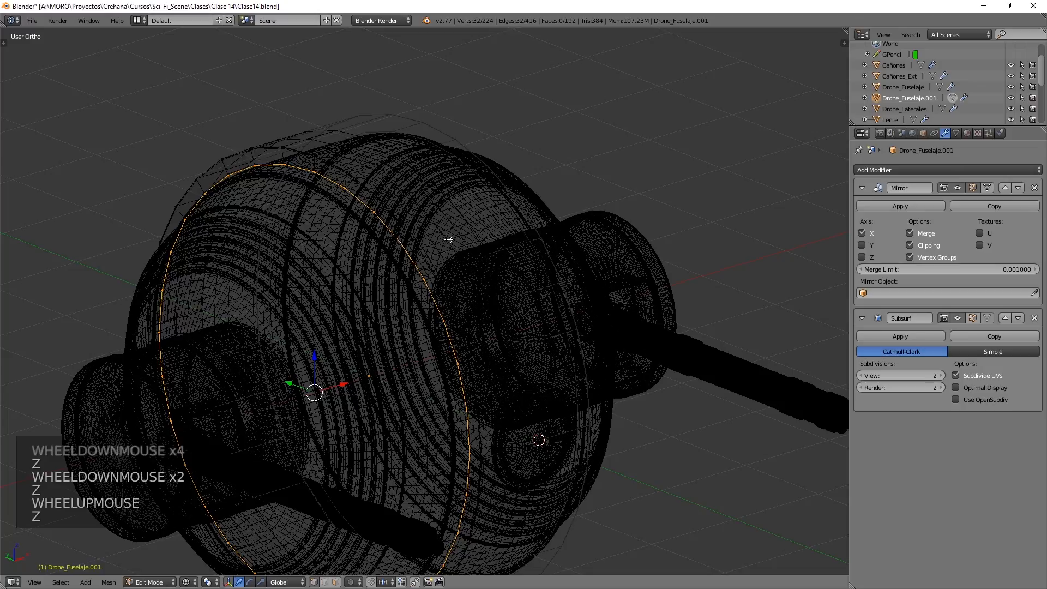
Step: Extrude the band's border loop along X to the mirror plane, return to Object Mode in solid shading and check it with a cancelled move
{"action": "key", "text": "e"}
{"action": "key", "text": "x"}
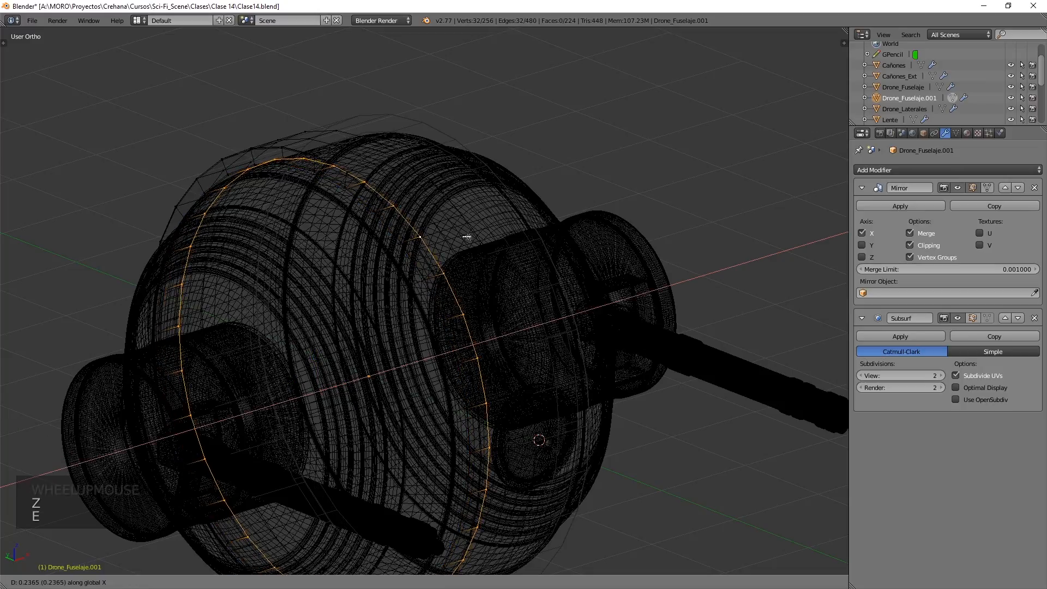
{"action": "left_click", "coordinate": [521, 214]}
{"action": "key", "text": "z"}
{"action": "key", "text": "Tab"}
{"action": "scroll", "coordinate": [491, 226], "scroll_direction": "down", "scroll_amount": 1}
{"action": "key", "text": "g"}
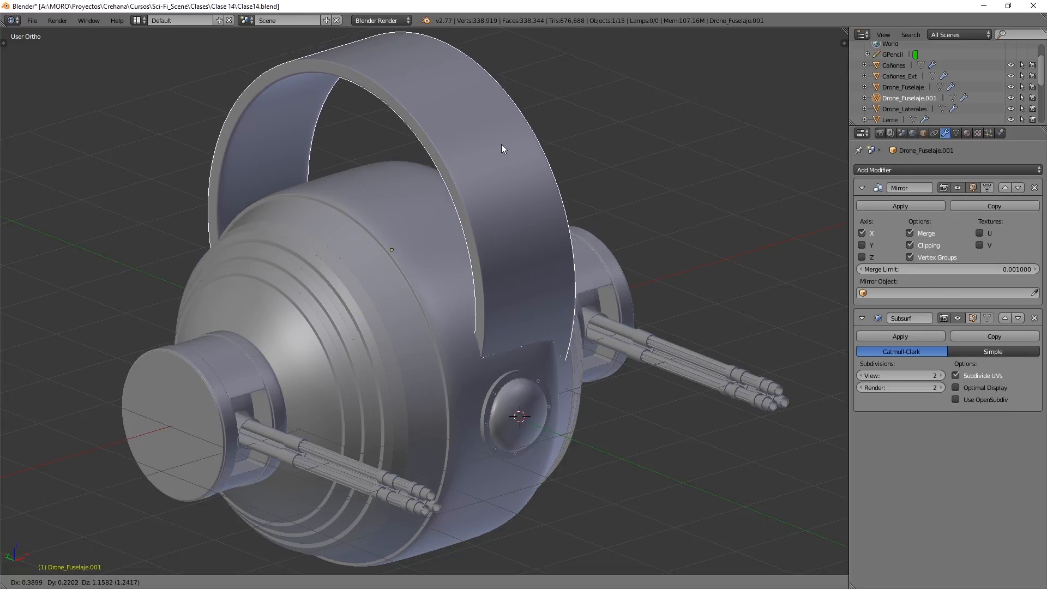
{"action": "key", "text": "Escape"}
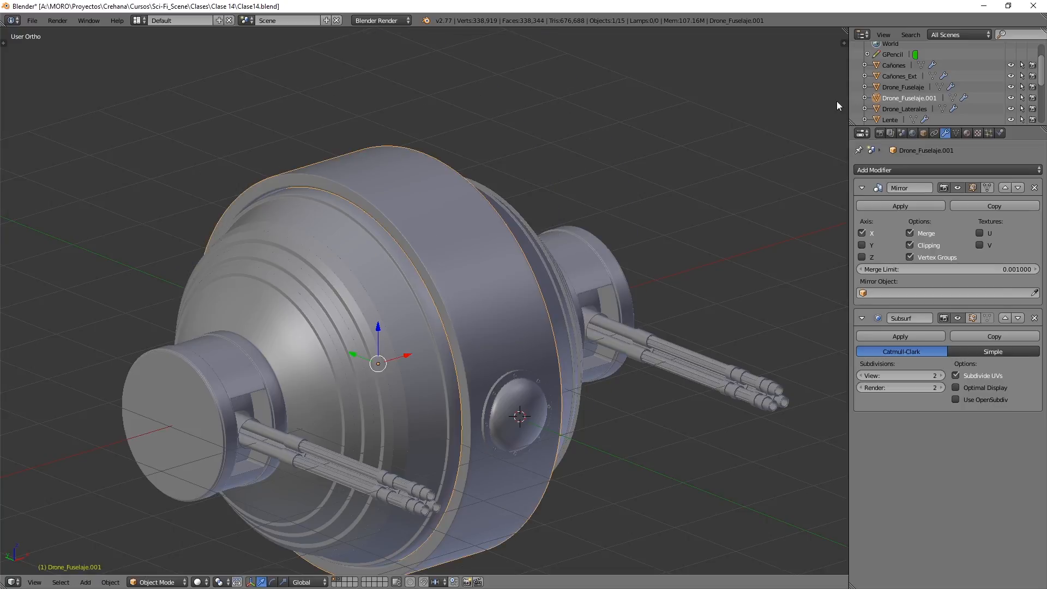
Step: Rename the separated band object as Drone_Anillo
{"action": "left_click", "coordinate": [911, 99], "text": "ctrl"}
{"action": "left_click_drag", "start_coordinate": [904, 98], "coordinate": [981, 94]}
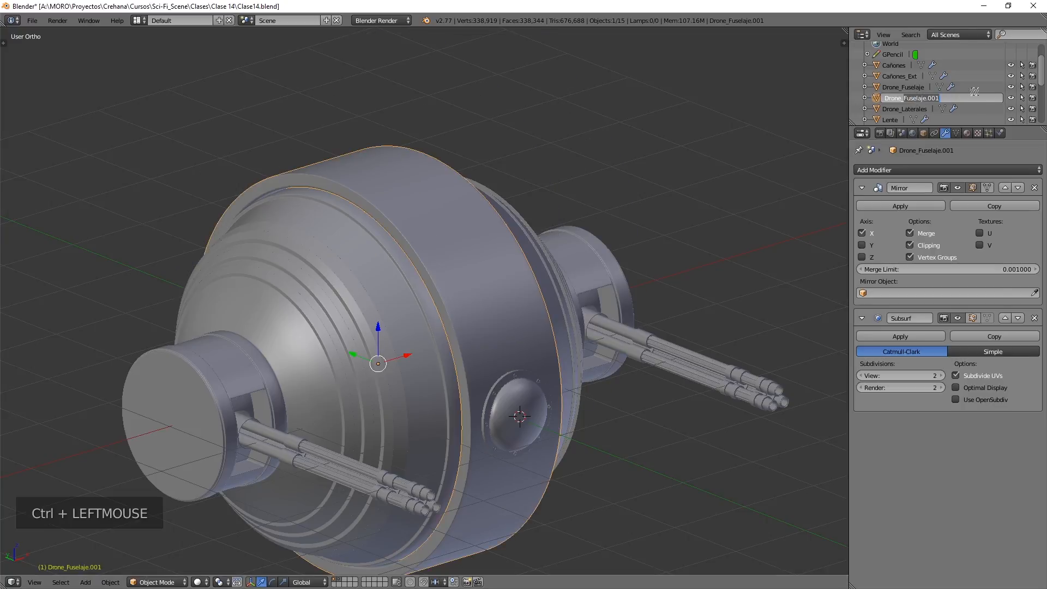
{"action": "type", "text": "Ani"}
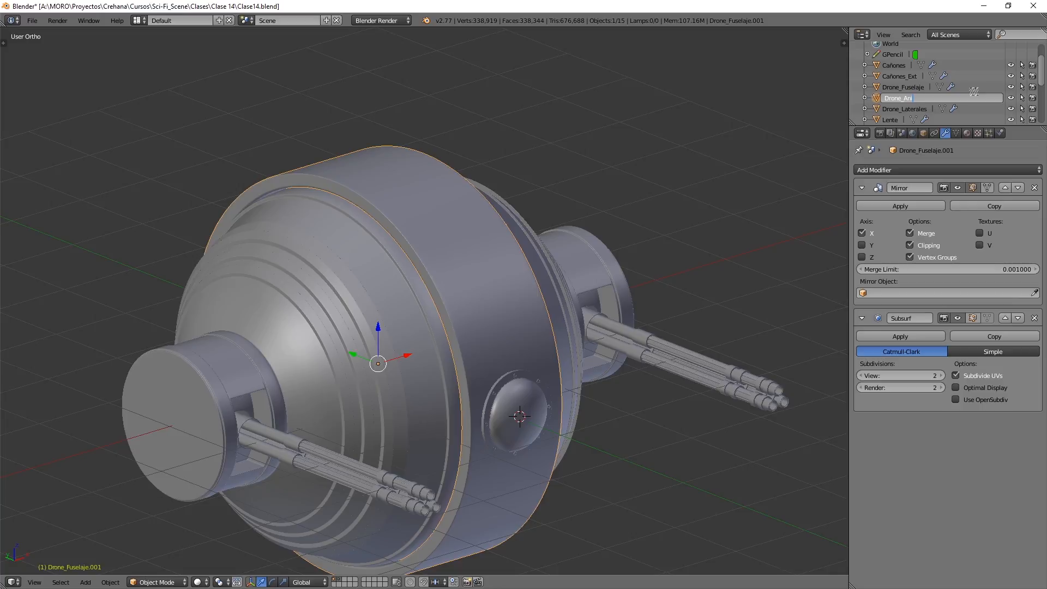
{"action": "type", "text": "llo"}
{"action": "key", "text": "Return"}
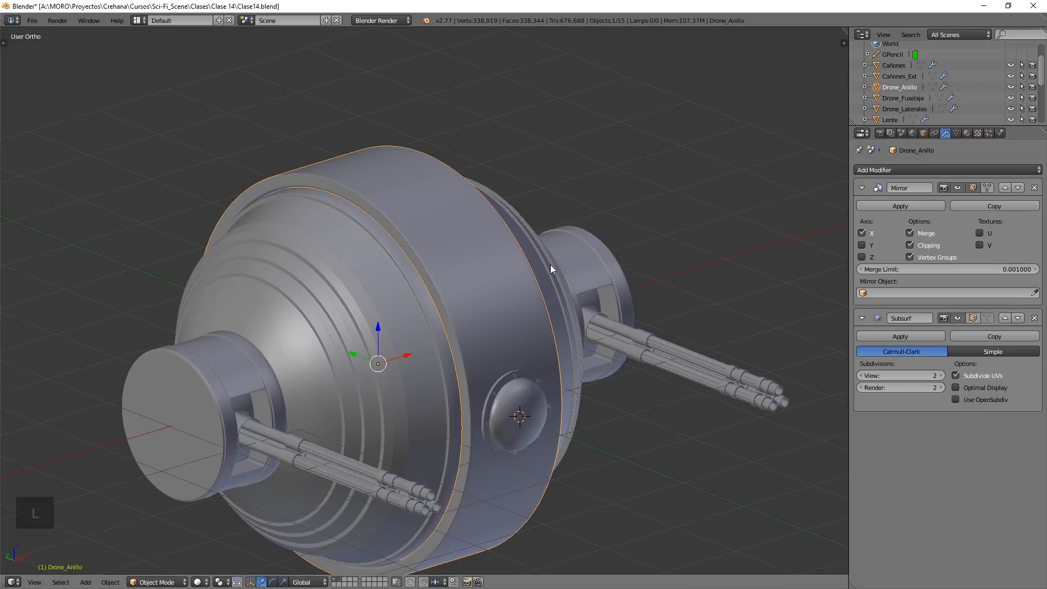
Step: Look closely at the lens, reselect the Drone_Anillo ring, and try a free rotation of the ring, cancelling it
{"action": "middle_click_drag", "start_coordinate": [473, 328], "coordinate": [517, 271], "text": "shift"}
{"action": "scroll", "coordinate": [571, 325], "scroll_direction": "up", "scroll_amount": 3}
{"action": "scroll", "coordinate": [572, 325], "scroll_direction": "up", "scroll_amount": 2}
{"action": "middle_click_drag", "start_coordinate": [572, 326], "coordinate": [544, 279], "text": "shift"}
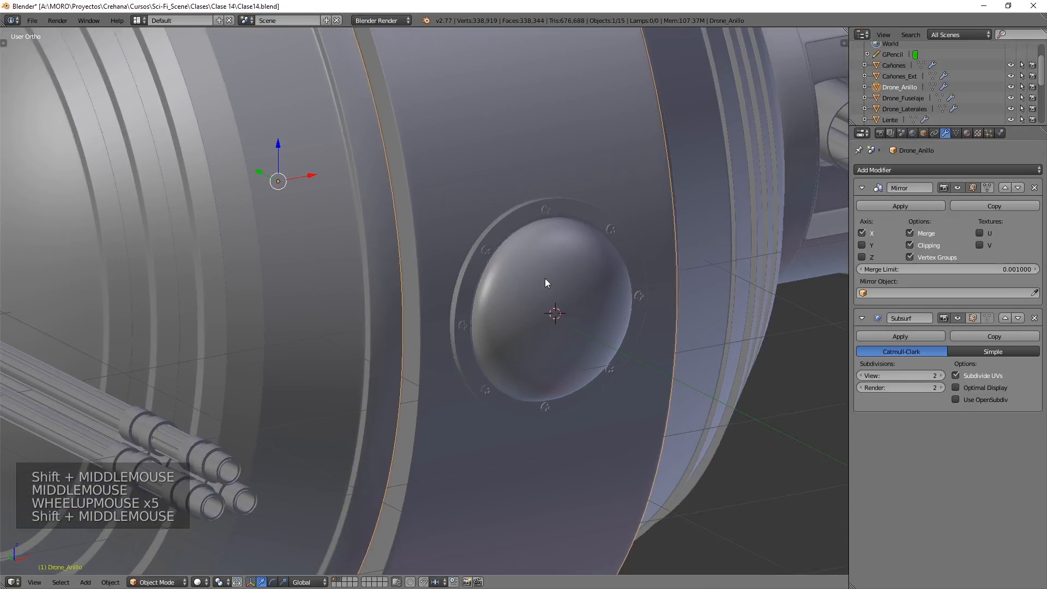
{"action": "right_click", "coordinate": [545, 278]}
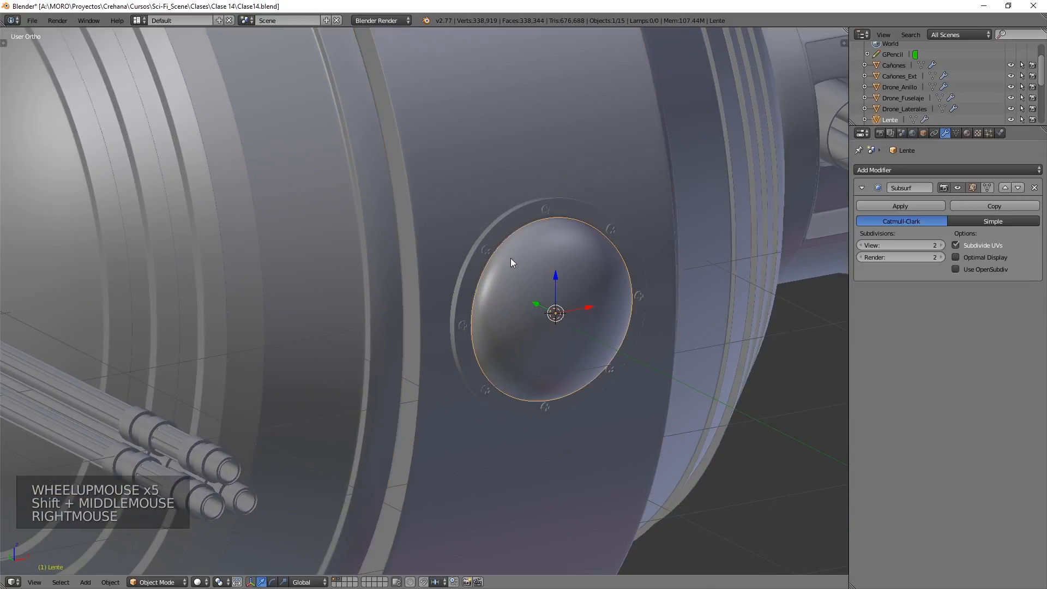
{"action": "scroll", "coordinate": [546, 233], "scroll_direction": "down", "scroll_amount": 3}
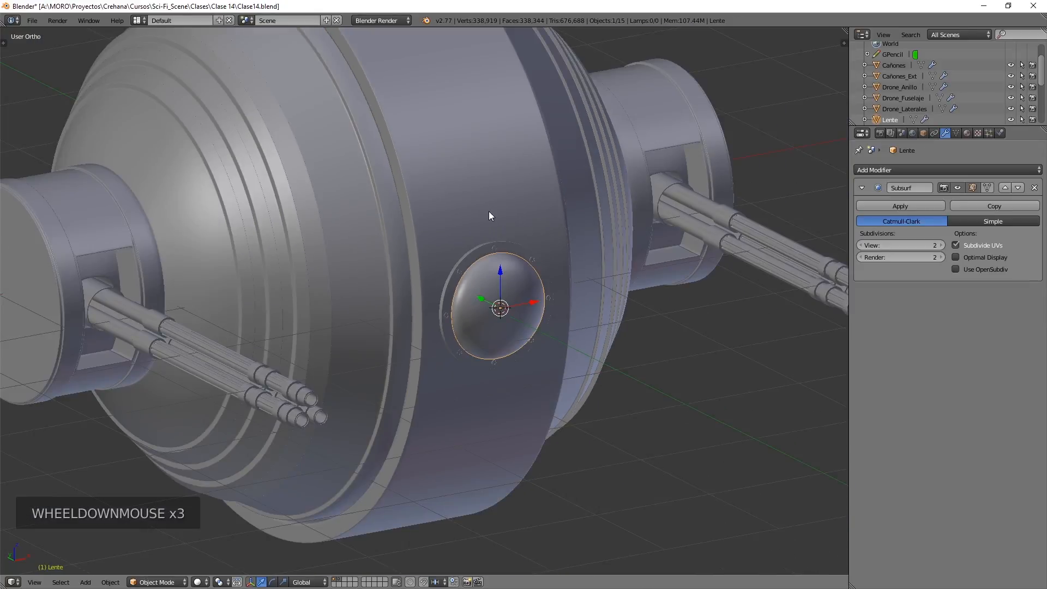
{"action": "scroll", "coordinate": [490, 216], "scroll_direction": "down", "scroll_amount": 3}
{"action": "middle_click_drag", "start_coordinate": [429, 194], "coordinate": [458, 217], "text": "shift"}
{"action": "right_click", "coordinate": [467, 228]}
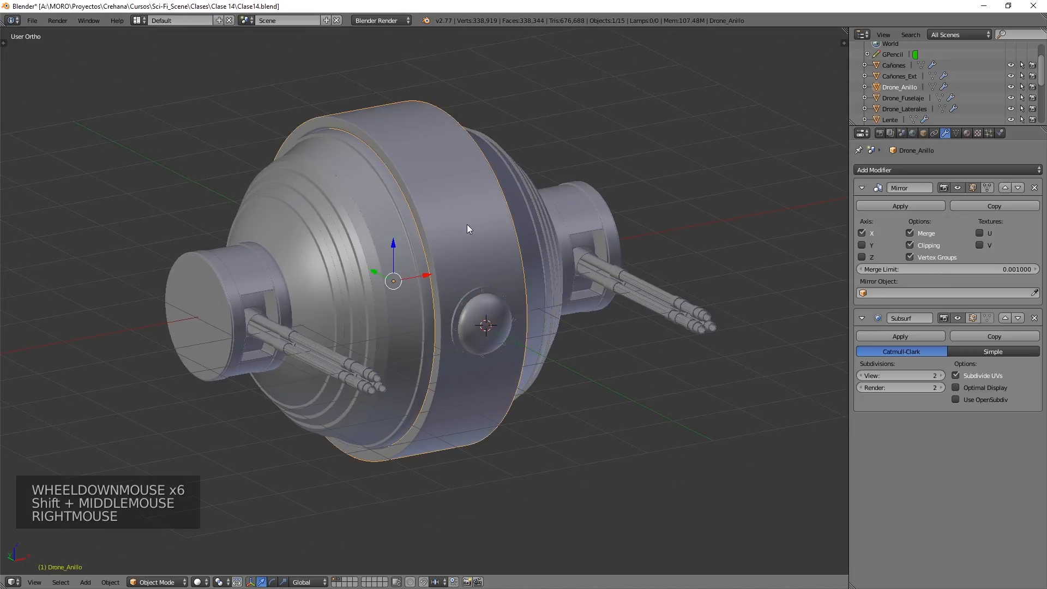
{"action": "key", "text": "r"}
{"action": "key", "text": "r"}
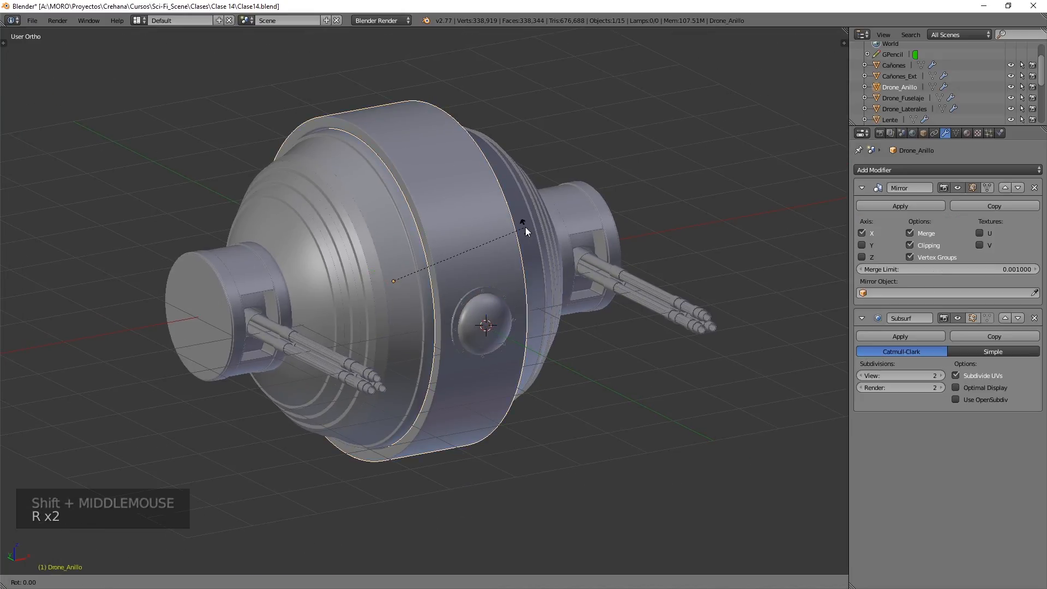
{"action": "right_click", "coordinate": [493, 348]}
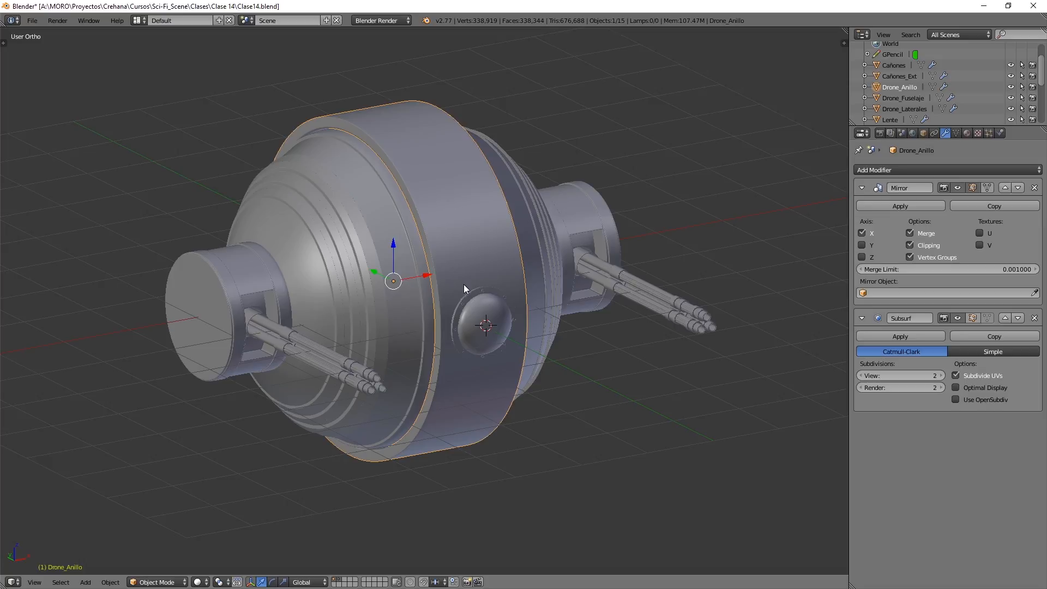
Step: Select the lens, its border ring and all eight screws on the second layer, with both layers shown
{"action": "right_click", "coordinate": [484, 311]}
{"action": "scroll", "coordinate": [484, 311], "scroll_direction": "up", "scroll_amount": 9}
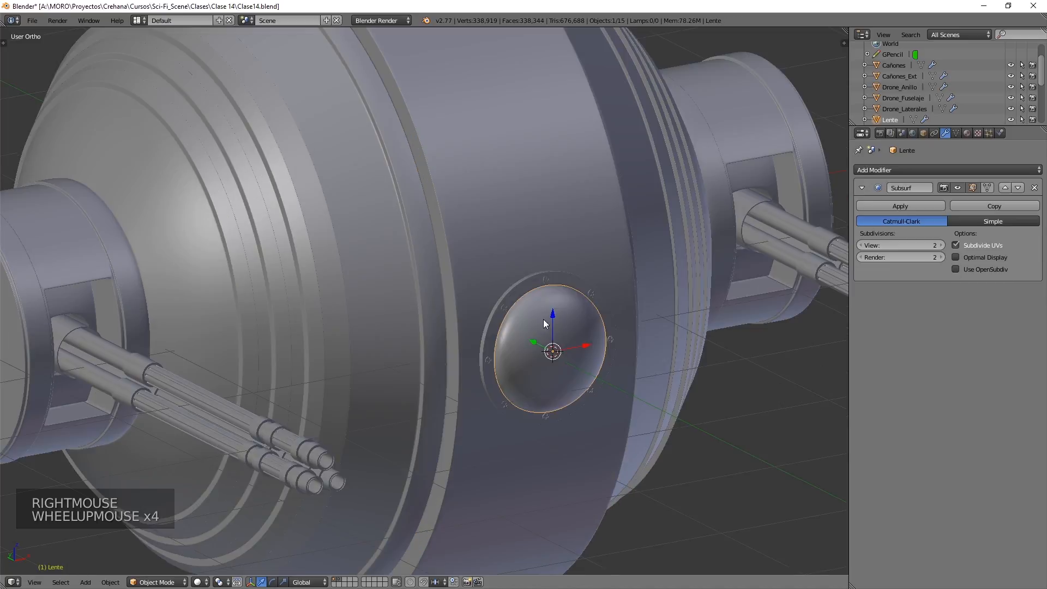
{"action": "middle_click_drag", "start_coordinate": [485, 311], "coordinate": [318, 150], "text": "shift"}
{"action": "right_click", "coordinate": [335, 155], "text": "shift"}
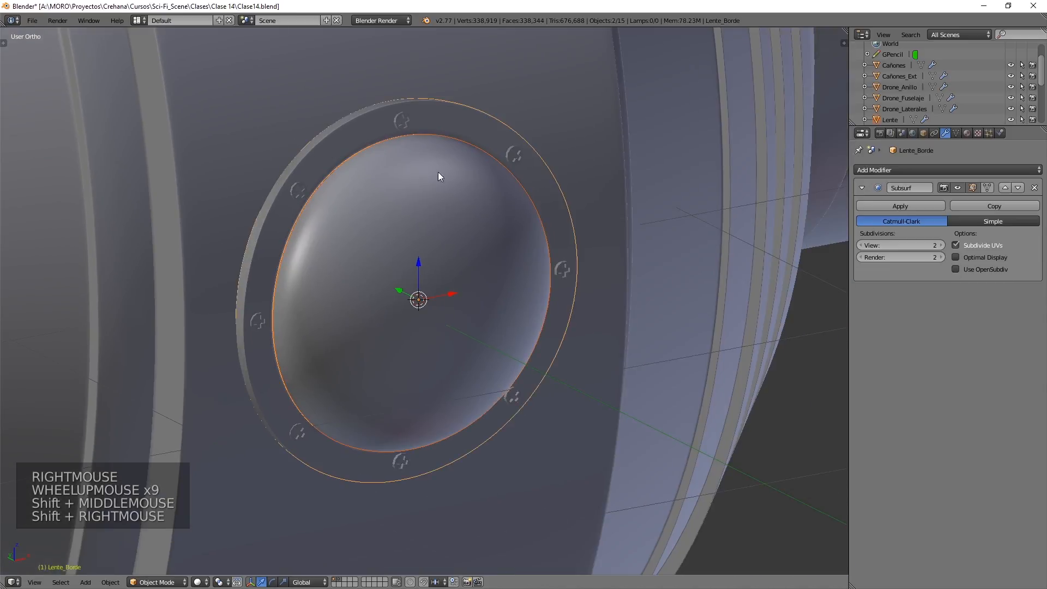
{"action": "left_click", "coordinate": [344, 578]}
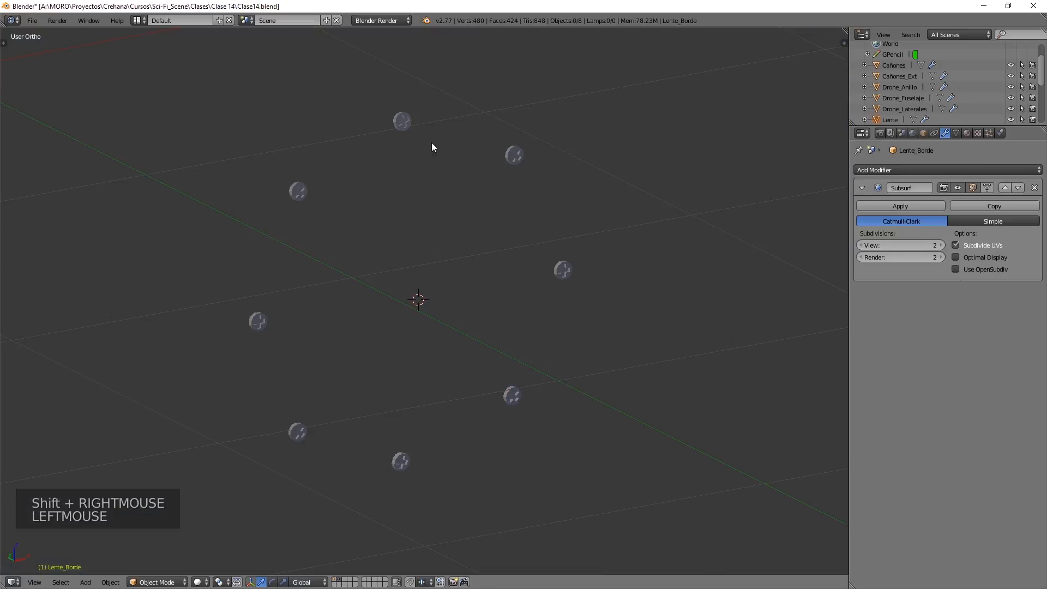
{"action": "key", "text": "a"}
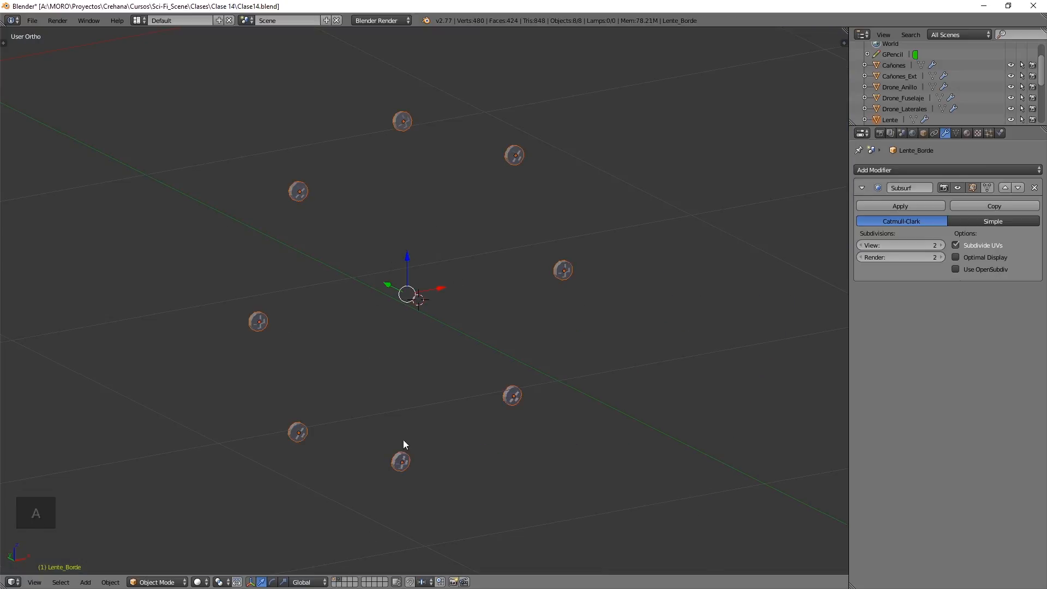
{"action": "left_click", "coordinate": [336, 580], "text": "shift"}
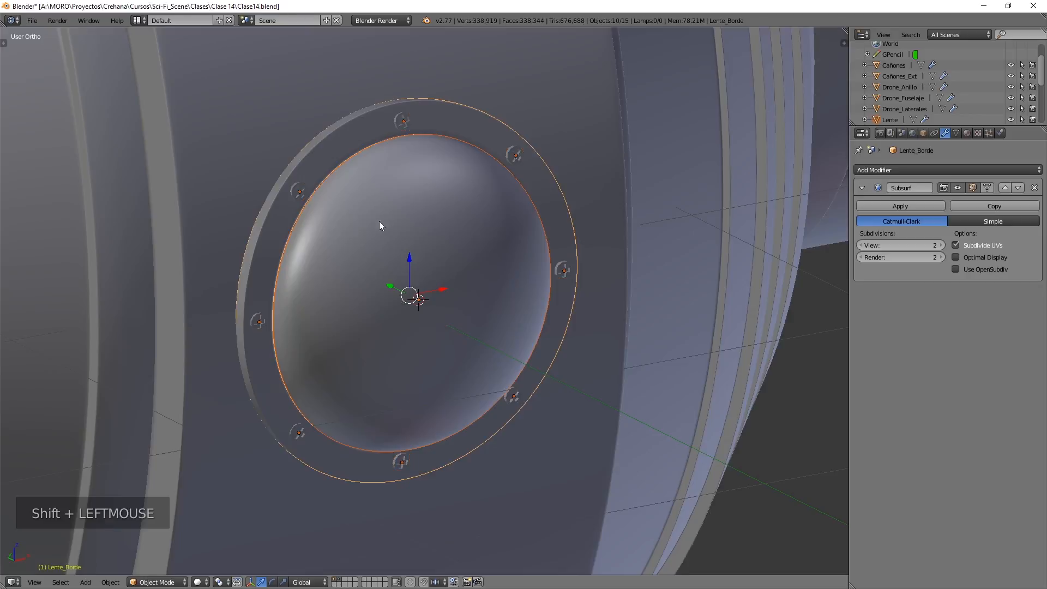
Step: Try moving the selected lens, border and screws together and cancel the move
{"action": "key", "text": "z"}
{"action": "scroll", "coordinate": [393, 240], "scroll_direction": "down", "scroll_amount": 6}
{"action": "key", "text": "g"}
{"action": "key", "text": "z"}
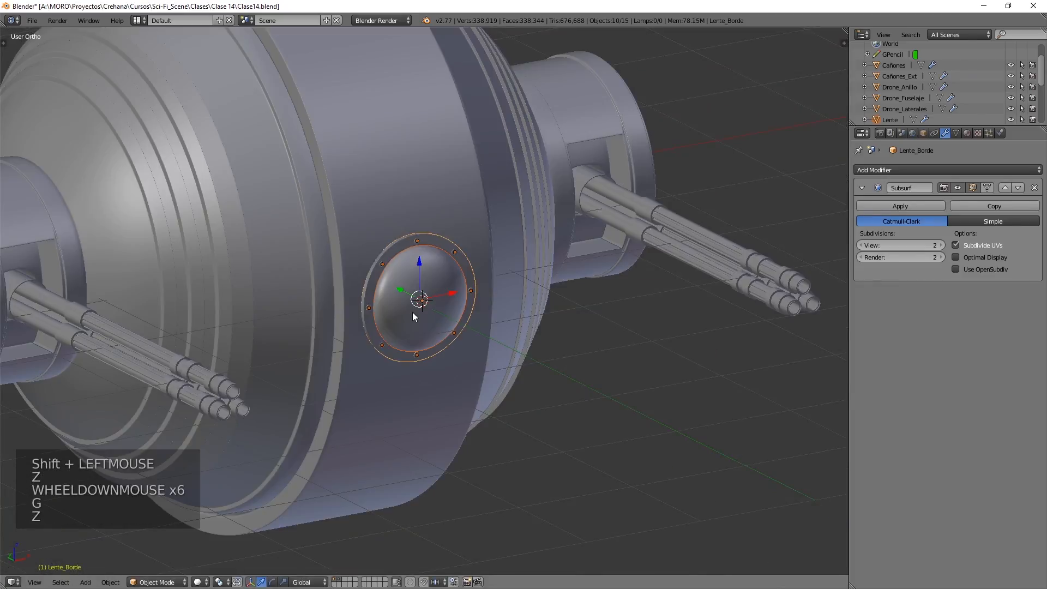
{"action": "key", "text": "g"}
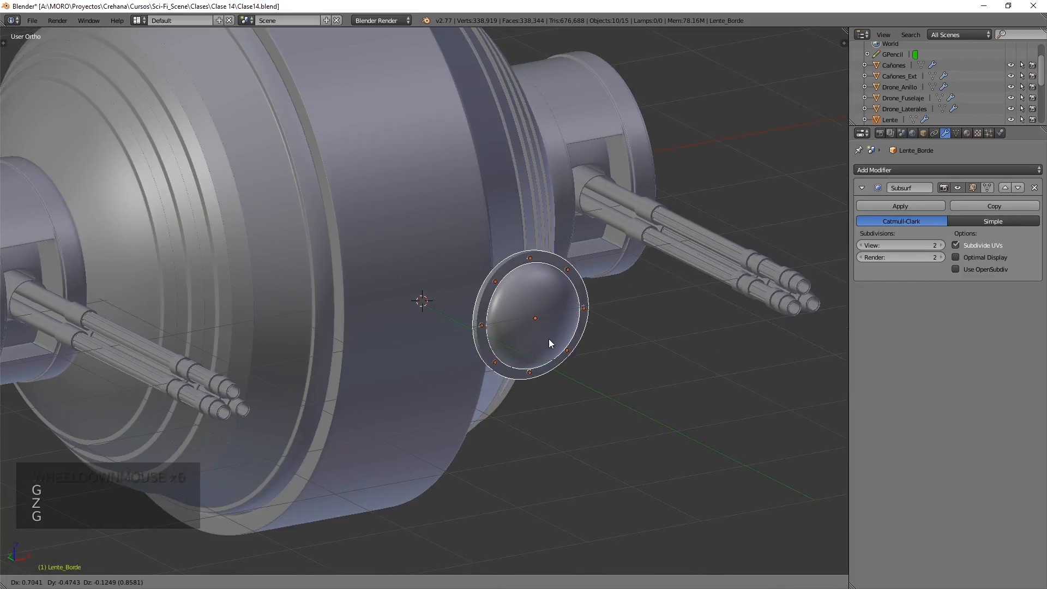
{"action": "left_click", "coordinate": [430, 325]}
Step: Add the Drone_Anillo ring to the selection as active object and parent the lens parts to it with Object (Keep Transform)
{"action": "middle_click_drag", "start_coordinate": [404, 315], "coordinate": [461, 379], "text": "shift"}
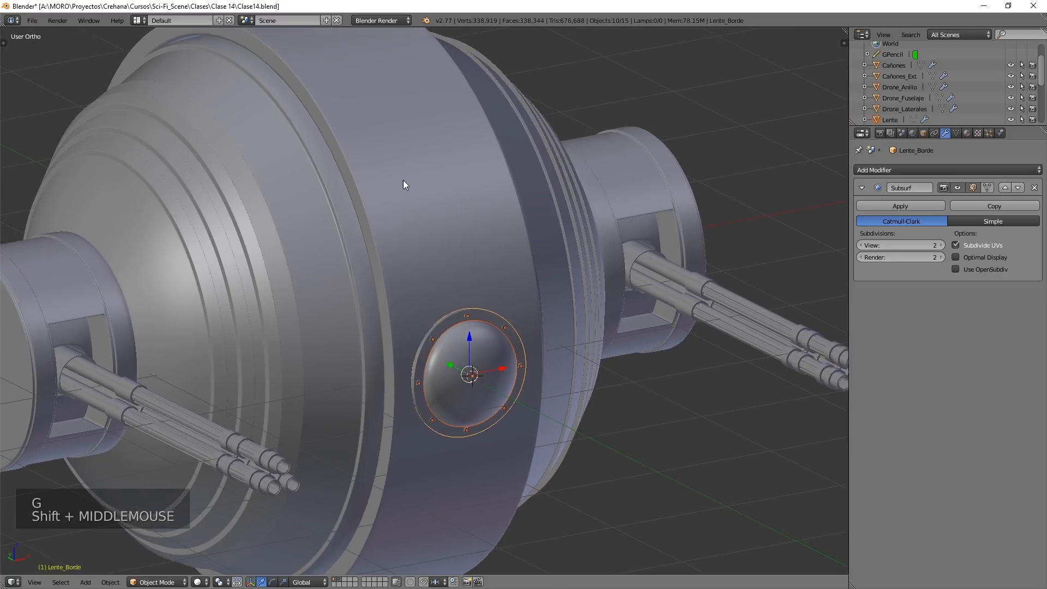
{"action": "right_click", "coordinate": [384, 156], "text": "shift"}
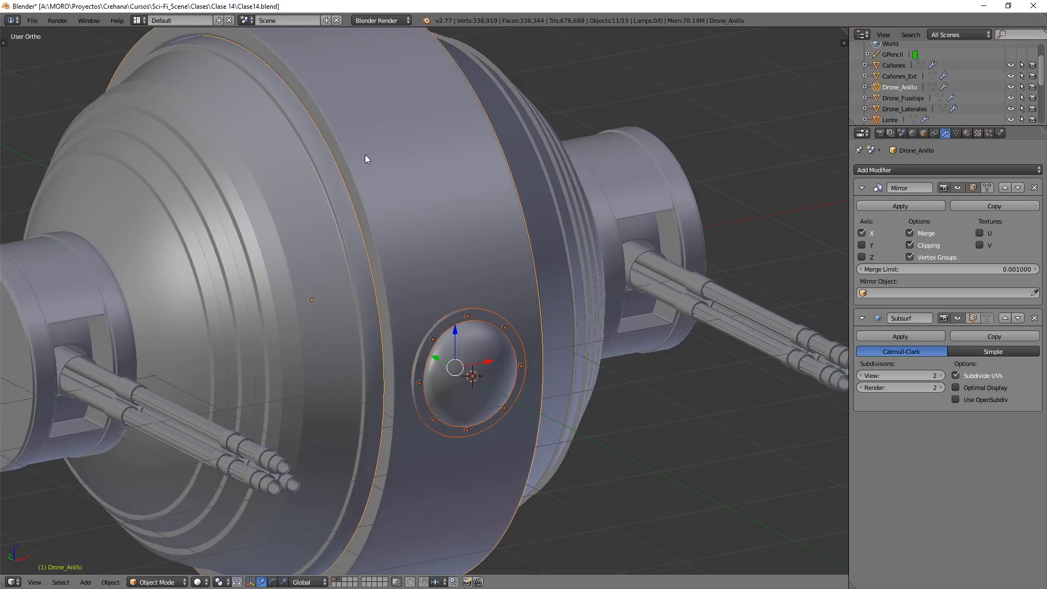
{"action": "key", "text": "ctrl+p"}
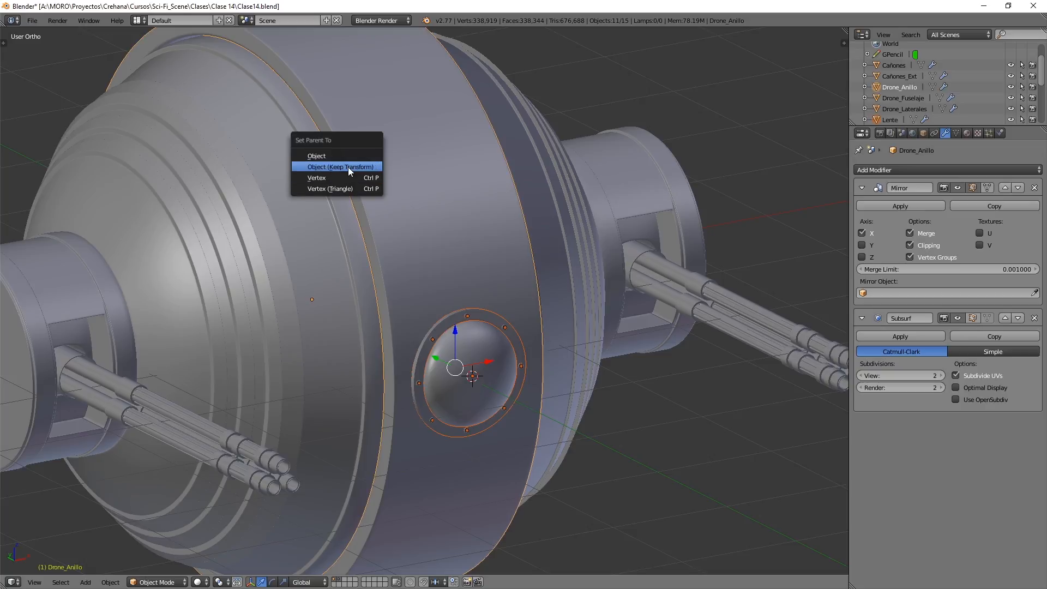
{"action": "left_click", "coordinate": [348, 167]}
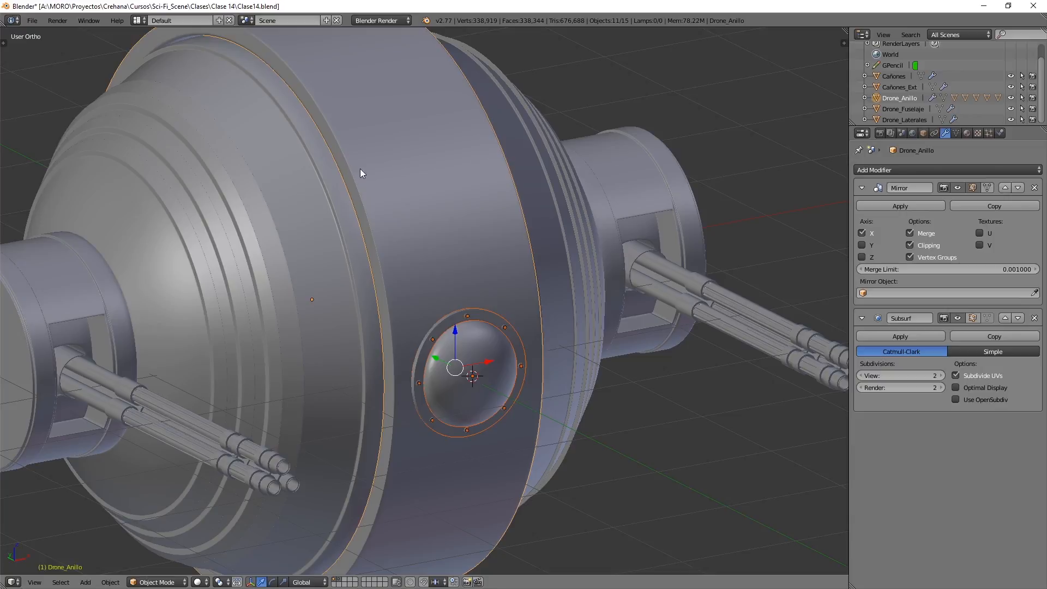
Step: Select only the Drone_Anillo ring and test the parenting by rotating it about X, cancelling the rotation
{"action": "right_click", "coordinate": [409, 193]}
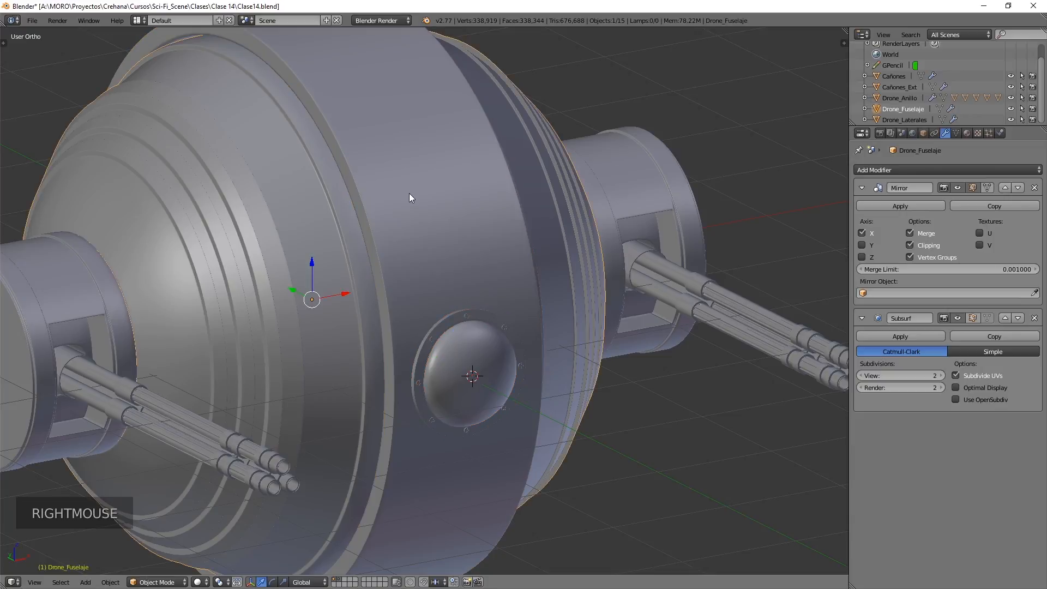
{"action": "right_click", "coordinate": [355, 153]}
{"action": "scroll", "coordinate": [391, 106], "scroll_direction": "down", "scroll_amount": 2}
{"action": "key", "text": "z"}
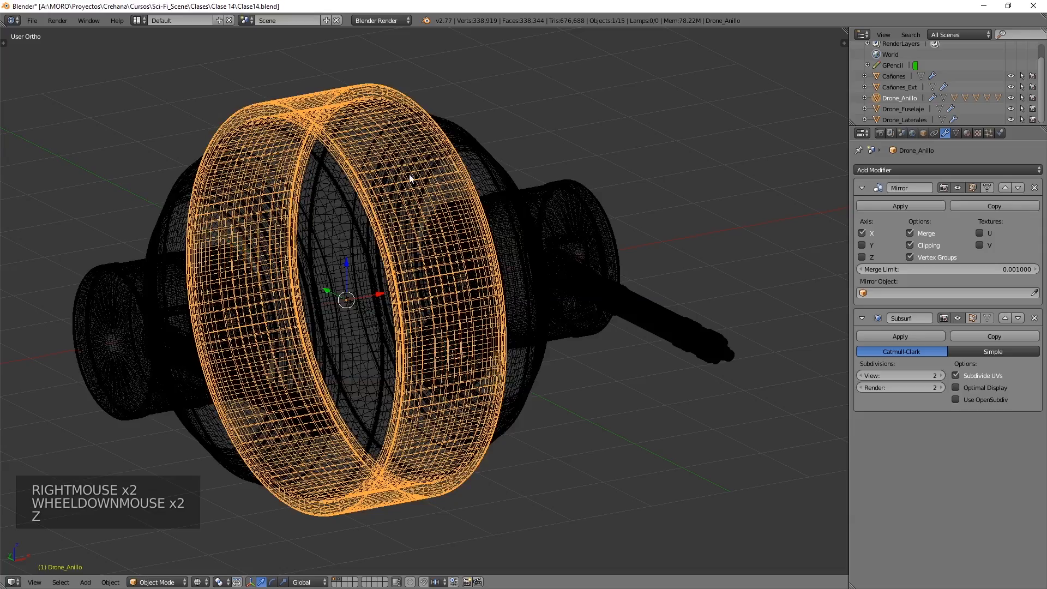
{"action": "key", "text": "z"}
{"action": "scroll", "coordinate": [473, 223], "scroll_direction": "down", "scroll_amount": 1}
{"action": "middle_click_drag", "start_coordinate": [473, 223], "coordinate": [431, 247]}
{"action": "key", "text": "r"}
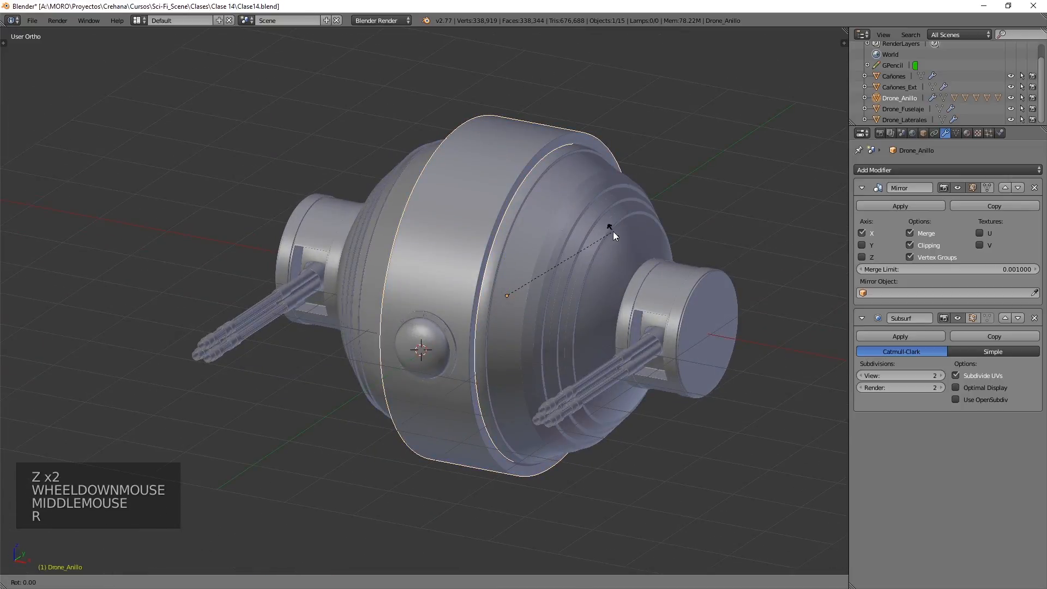
{"action": "key", "text": "x"}
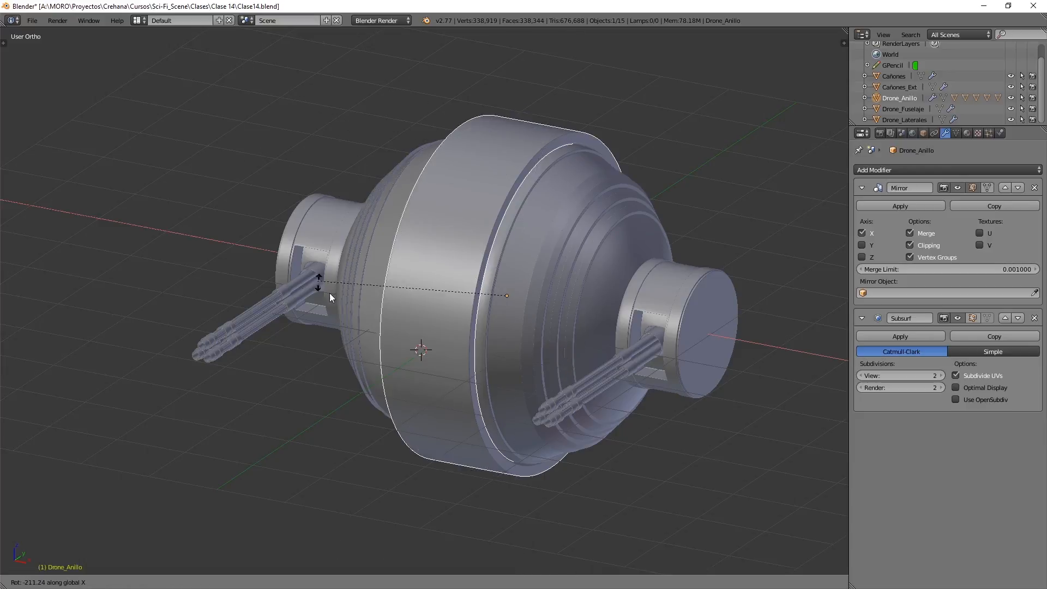
{"action": "right_click", "coordinate": [422, 343]}
Step: Try moving the ring with its parented lens parts, cancel the move, and switch to the right orthographic view
{"action": "key", "text": "g"}
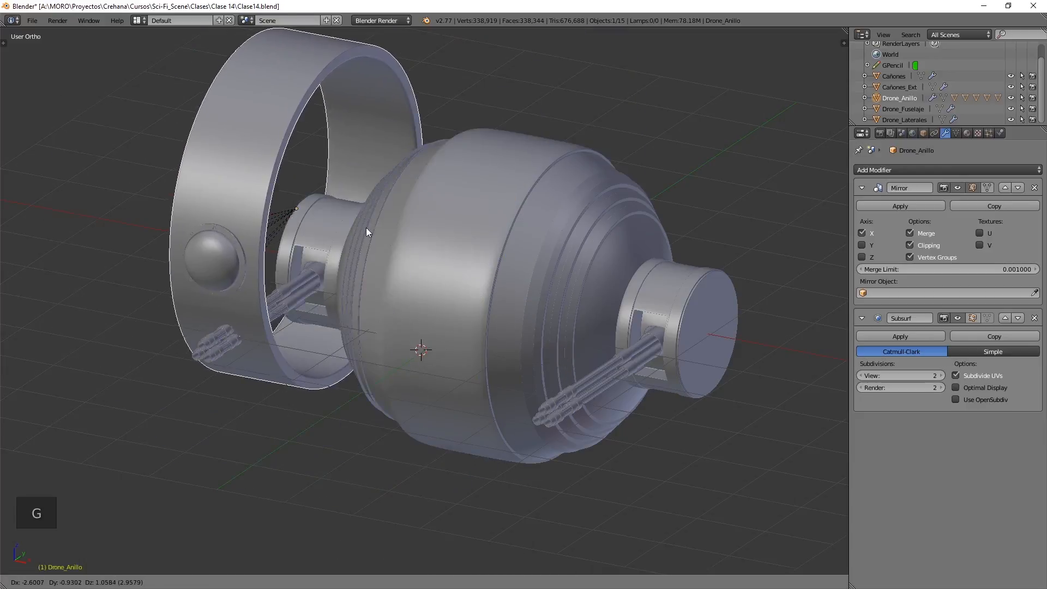
{"action": "right_click", "coordinate": [395, 186]}
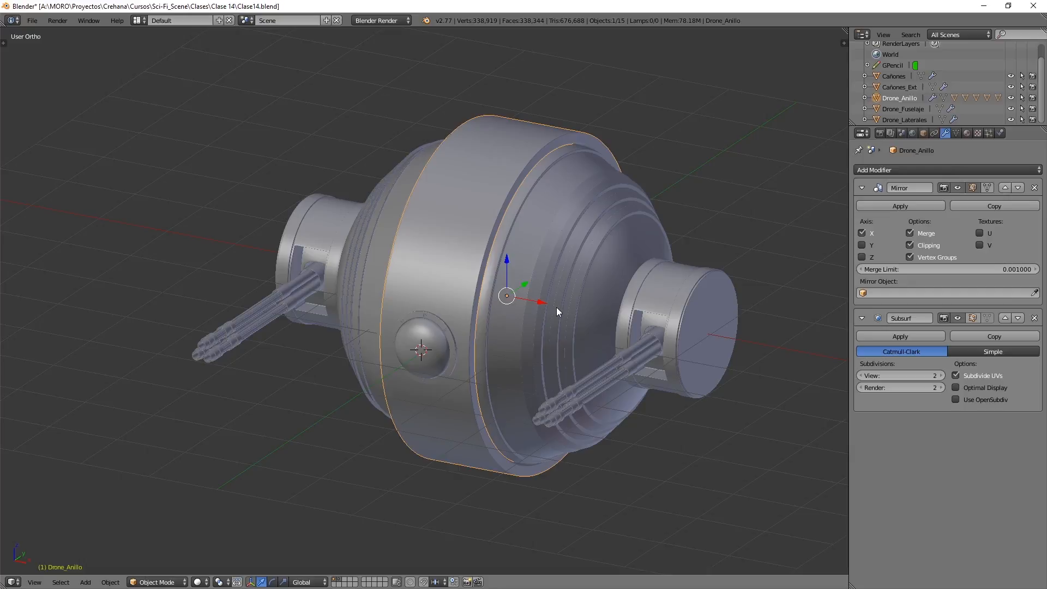
{"action": "key", "text": "KP_3"}
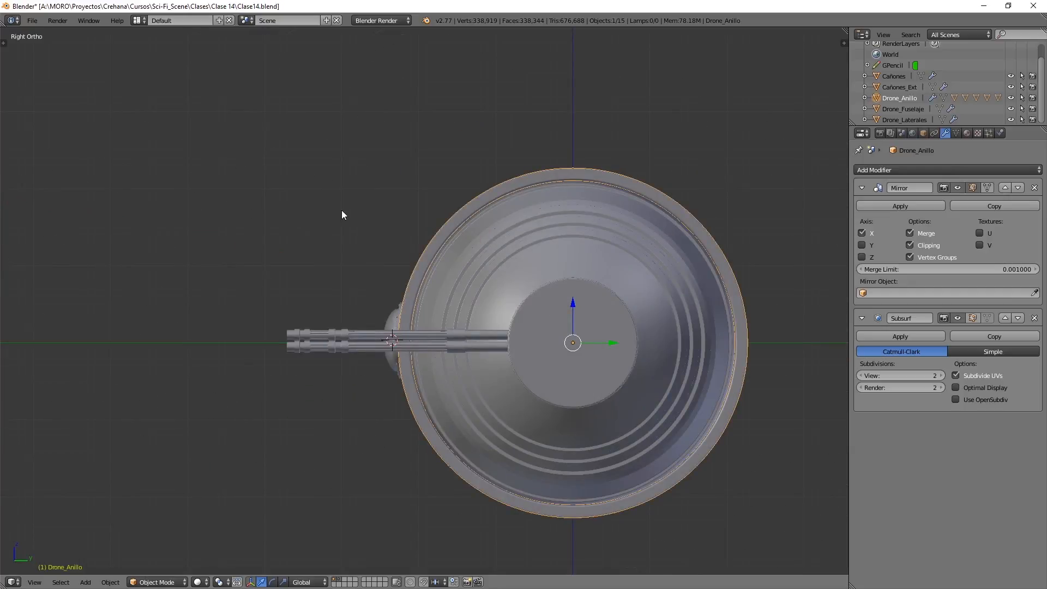
Step: Rotate the Drone_Anillo ring about 17° in the right view so the lens tilts upward, and deselect everything
{"action": "key", "text": "r"}
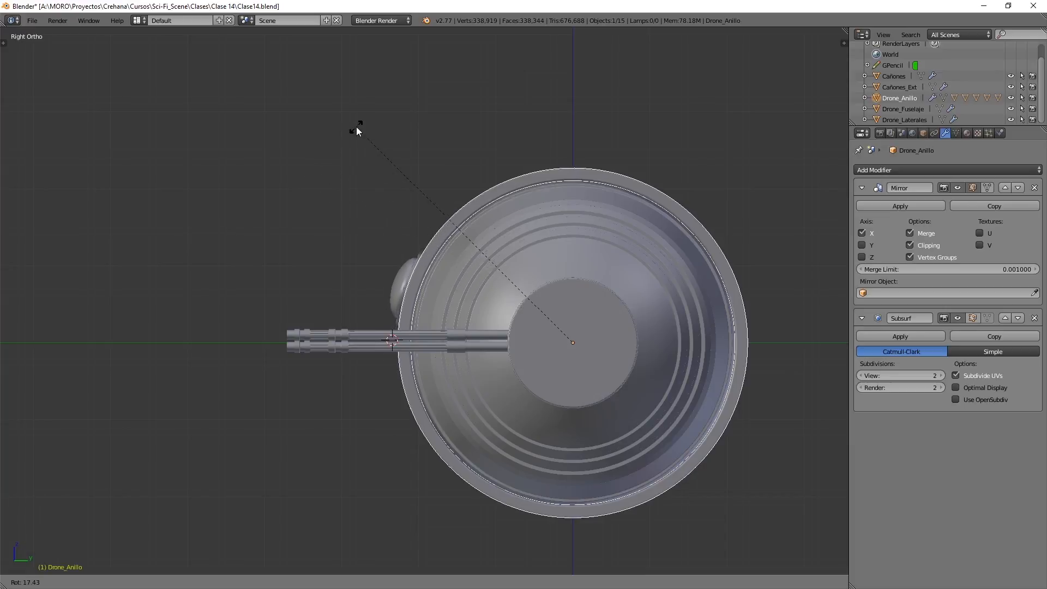
{"action": "left_click", "coordinate": [355, 120]}
{"action": "scroll", "coordinate": [314, 295], "scroll_direction": "down", "scroll_amount": 4}
{"action": "key", "text": "z"}
{"action": "middle_click_drag", "start_coordinate": [315, 295], "coordinate": [365, 287]}
{"action": "scroll", "coordinate": [436, 303], "scroll_direction": "up", "scroll_amount": 4}
{"action": "key", "text": "z"}
{"action": "scroll", "coordinate": [416, 304], "scroll_direction": "down", "scroll_amount": 1}
{"action": "key", "text": "a"}
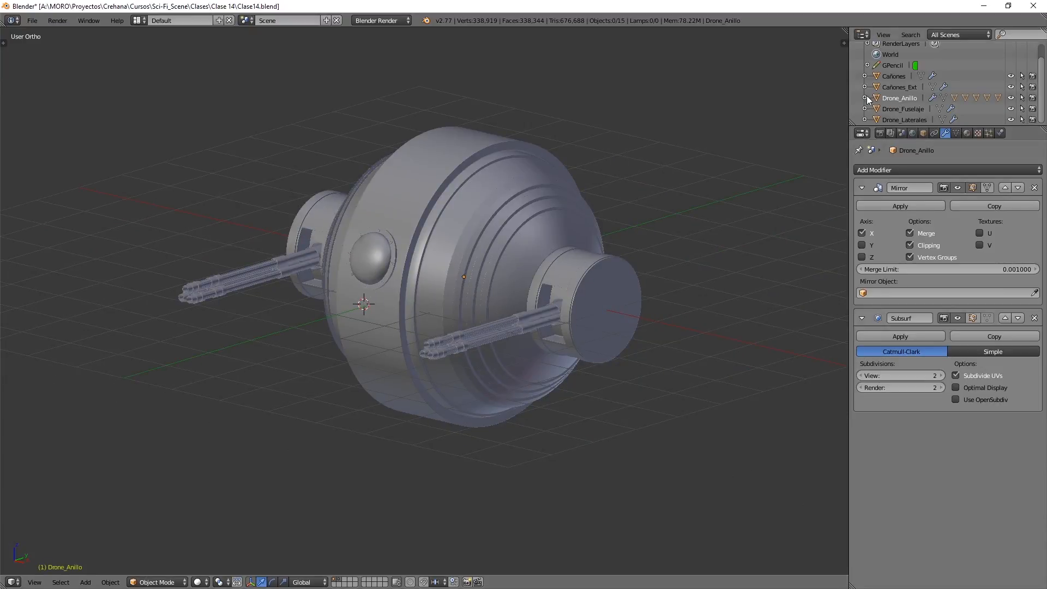
Step: Select the Drone_Anillo ring and expand its hierarchy in the Outliner to examine the objects parented to it
{"action": "right_click", "coordinate": [406, 184]}
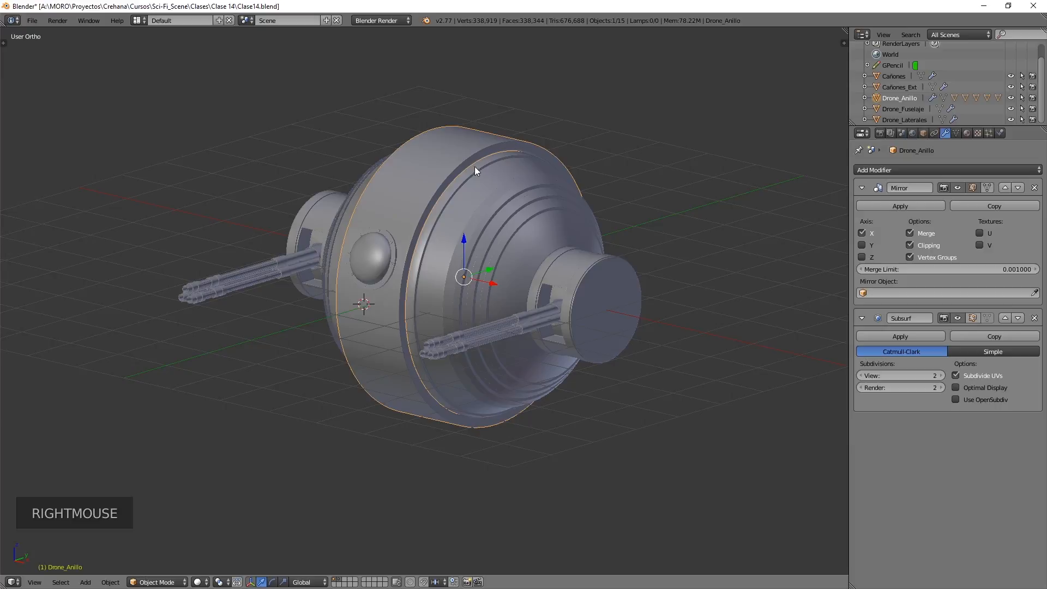
{"action": "scroll", "coordinate": [906, 107], "scroll_direction": "down", "scroll_amount": 2}
{"action": "left_click", "coordinate": [865, 98]}
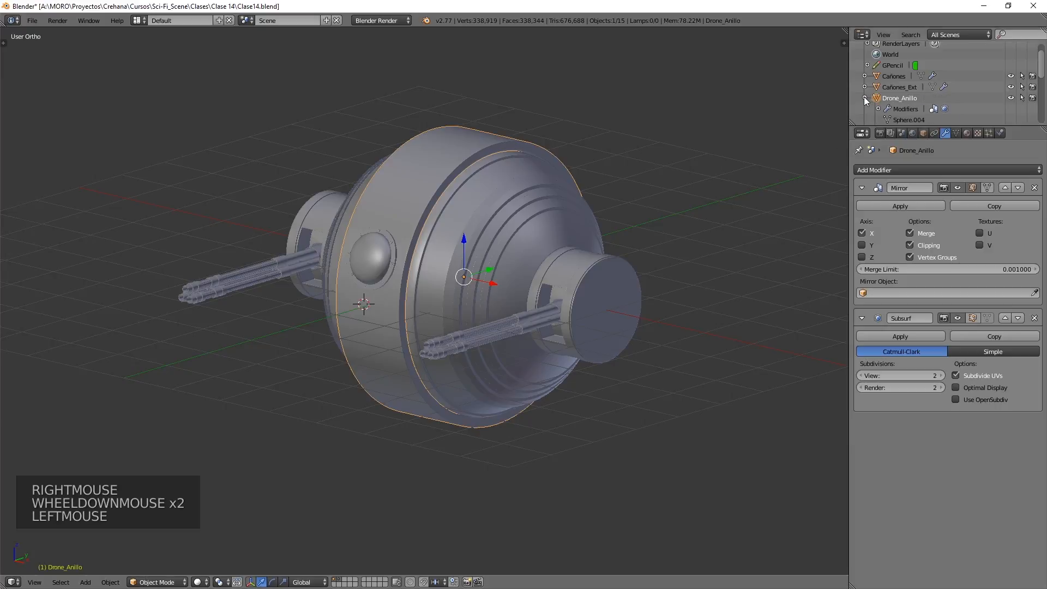
{"action": "scroll", "coordinate": [866, 87], "scroll_direction": "down", "scroll_amount": 3}
{"action": "scroll", "coordinate": [869, 66], "scroll_direction": "up", "scroll_amount": 1}
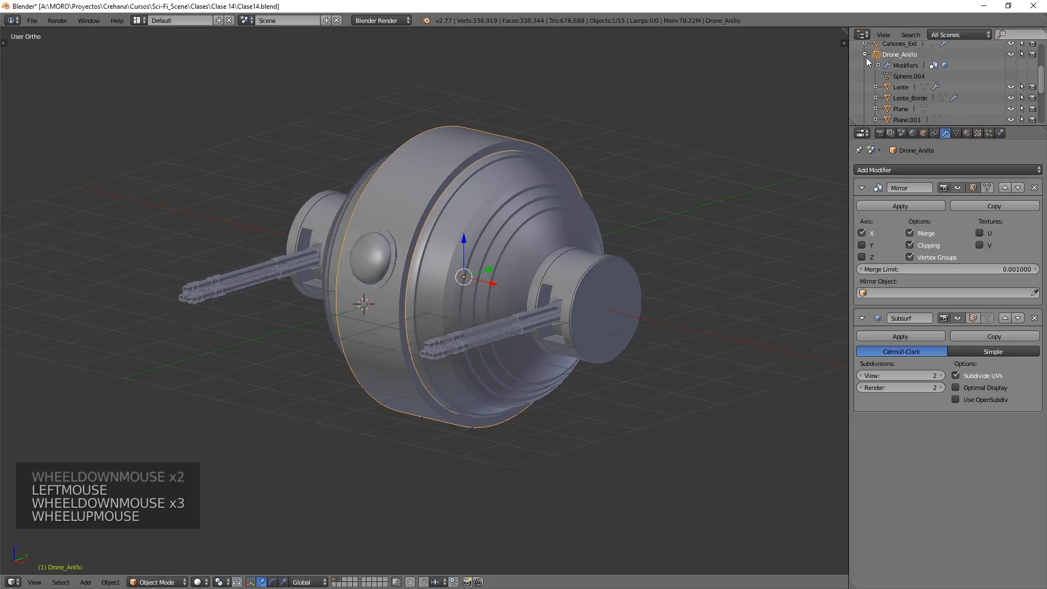
{"action": "scroll", "coordinate": [878, 64], "scroll_direction": "down", "scroll_amount": 1}
Step: Check the ring's child objects by selecting Lente, Lente_Borde and each screw from Plane to Plane.007 in turn
{"action": "left_click", "coordinate": [901, 67]}
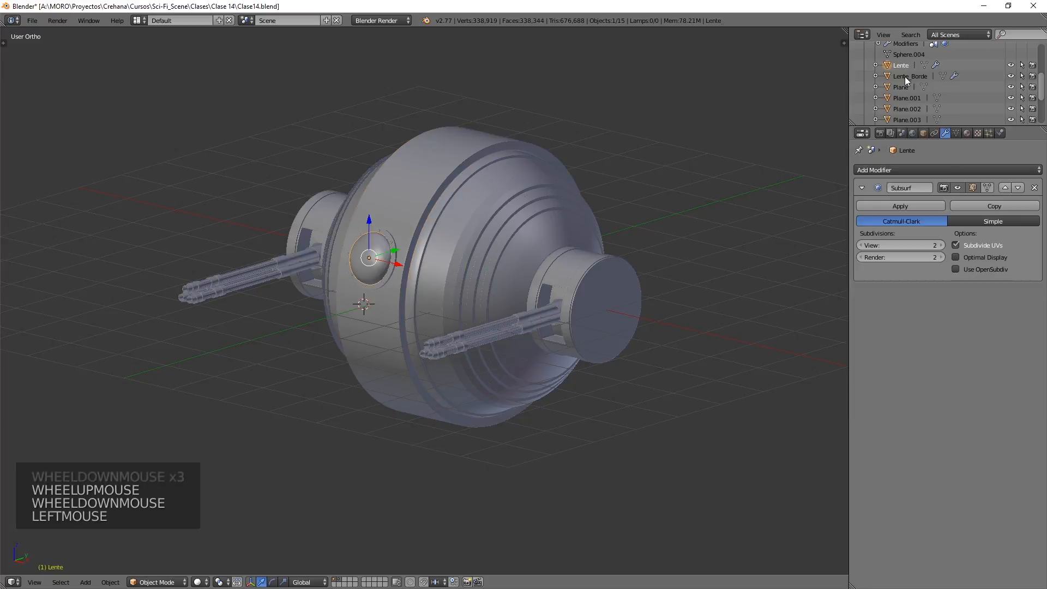
{"action": "left_click", "coordinate": [905, 77]}
{"action": "scroll", "coordinate": [901, 76], "scroll_direction": "down", "scroll_amount": 1}
{"action": "left_click", "coordinate": [902, 69]}
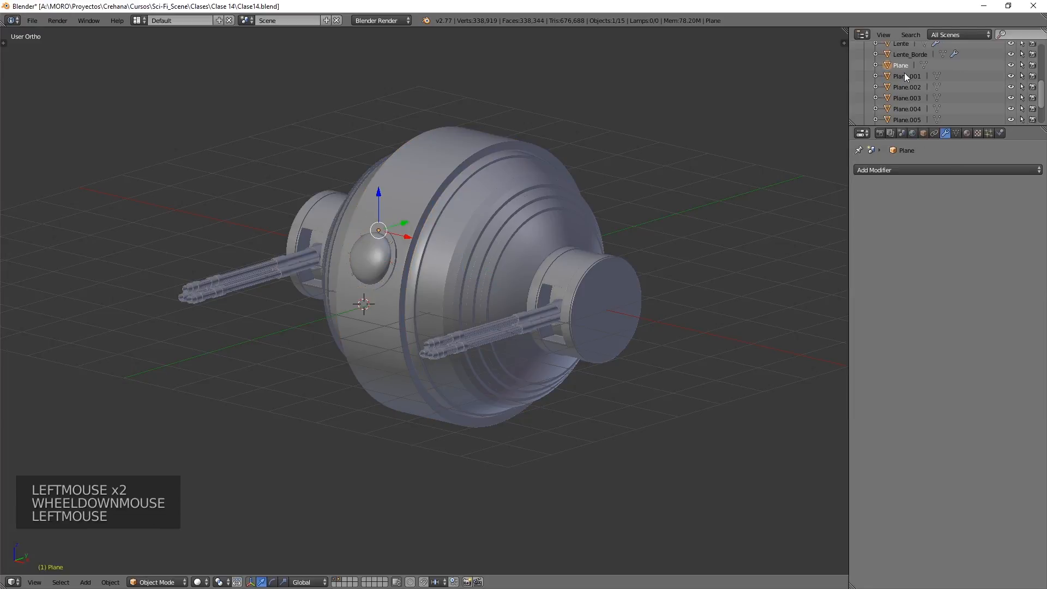
{"action": "left_click", "coordinate": [904, 74]}
{"action": "left_click", "coordinate": [907, 88]}
{"action": "left_click", "coordinate": [905, 97]}
{"action": "scroll", "coordinate": [902, 94], "scroll_direction": "down", "scroll_amount": 1}
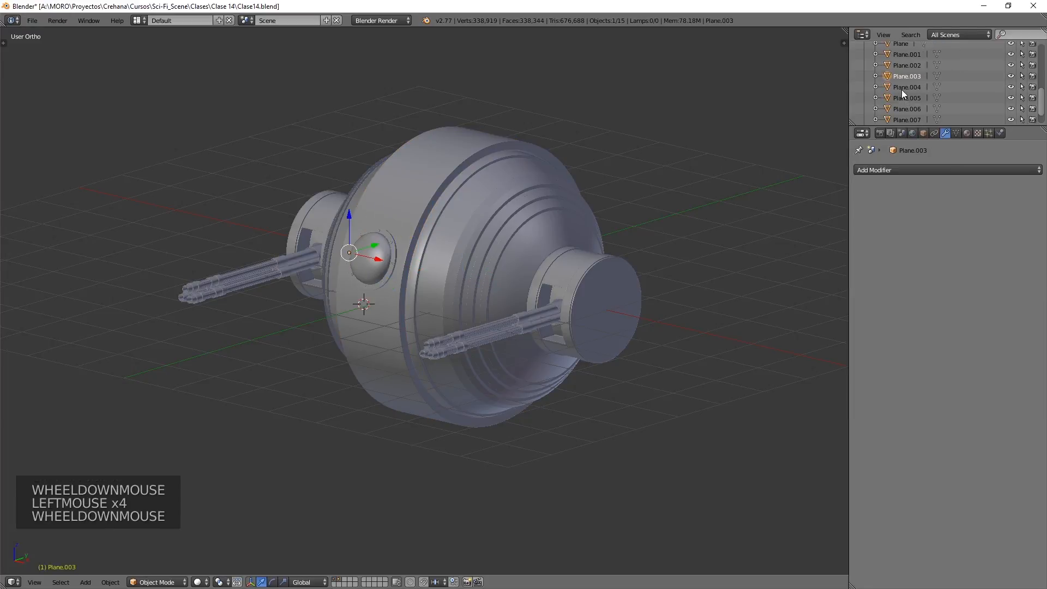
{"action": "left_click", "coordinate": [905, 88]}
{"action": "left_click", "coordinate": [904, 98]}
{"action": "scroll", "coordinate": [900, 109], "scroll_direction": "down", "scroll_amount": 1}
{"action": "left_click", "coordinate": [901, 91]}
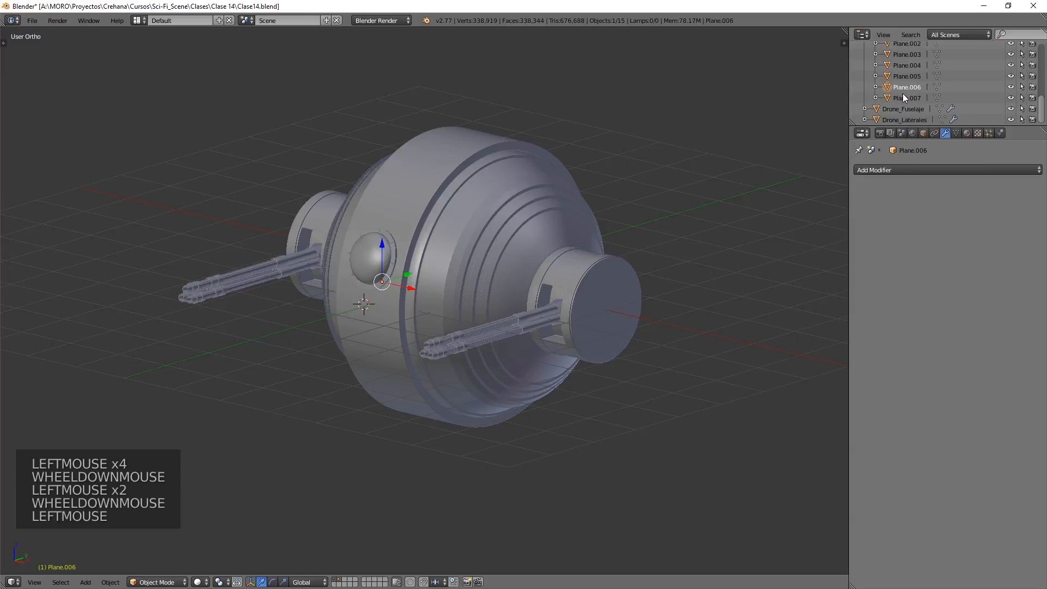
{"action": "left_click", "coordinate": [902, 93]}
Step: Collapse the Drone_Anillo hierarchy in the Outliner and deselect all objects
{"action": "scroll", "coordinate": [902, 93], "scroll_direction": "up", "scroll_amount": 5}
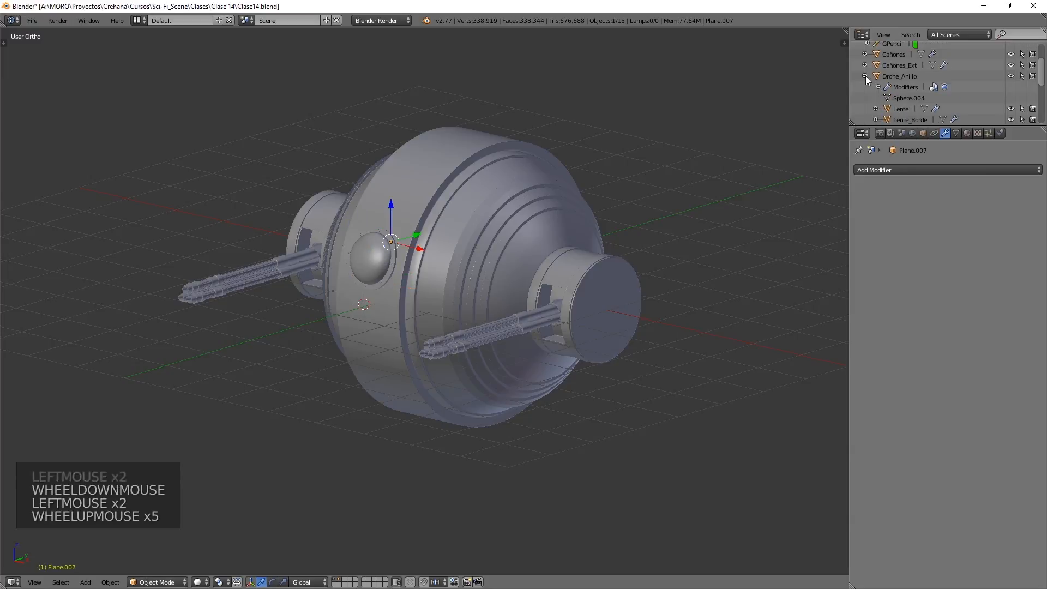
{"action": "left_click", "coordinate": [864, 76]}
{"action": "key", "text": "a"}
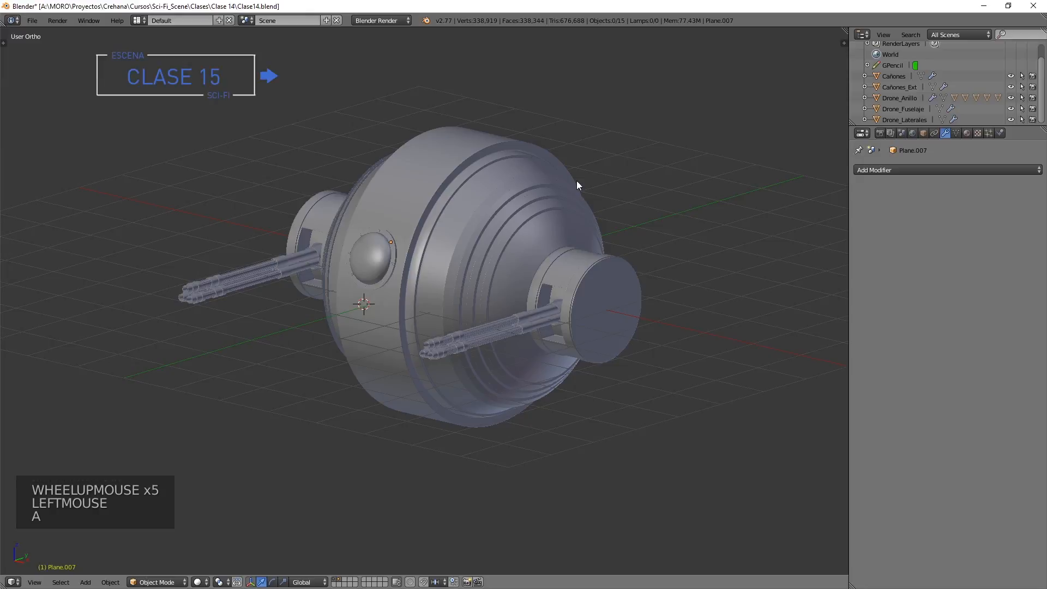